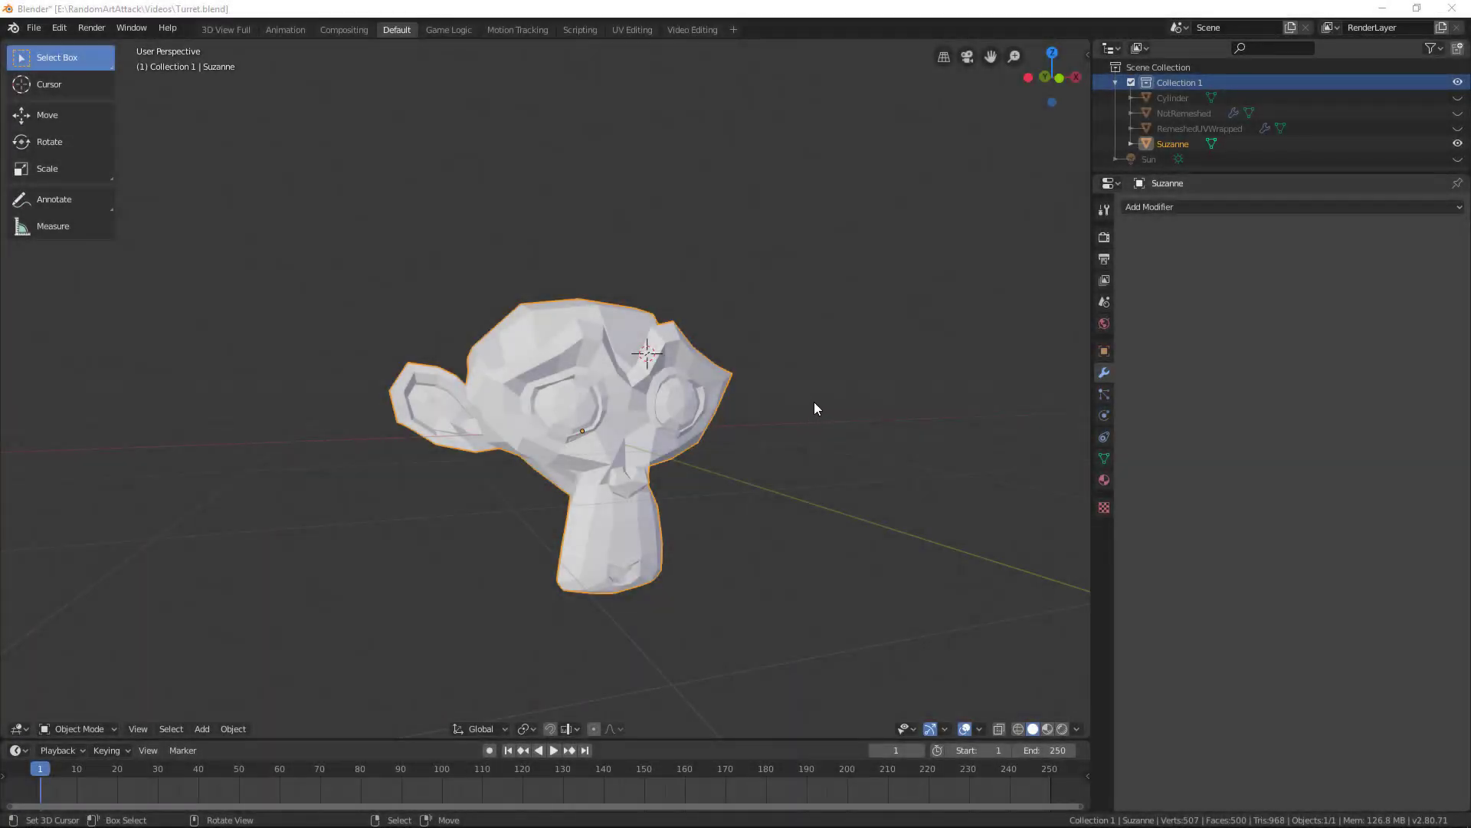
# Step: Add a Remesh modifier to Suzanne, giving a jagged Sharp-mode mesh at octree depth 4
pyautogui.moveTo(876, 301)
pyautogui.mouseDown(button='middle')
pyautogui.moveTo(841, 302)
pyautogui.moveTo(897, 302)
pyautogui.mouseUp(button='middle')
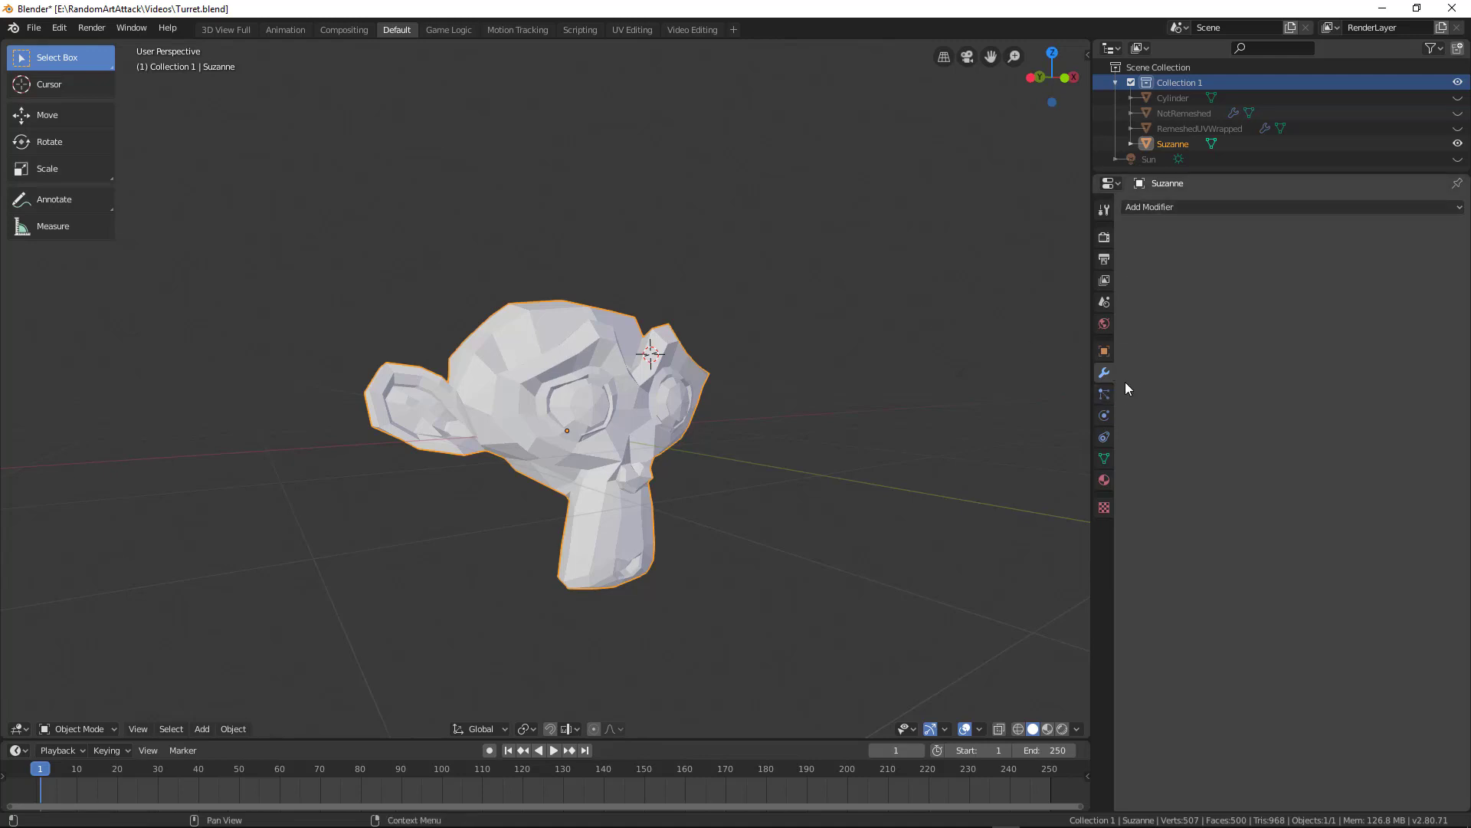
pyautogui.click(1161, 206)
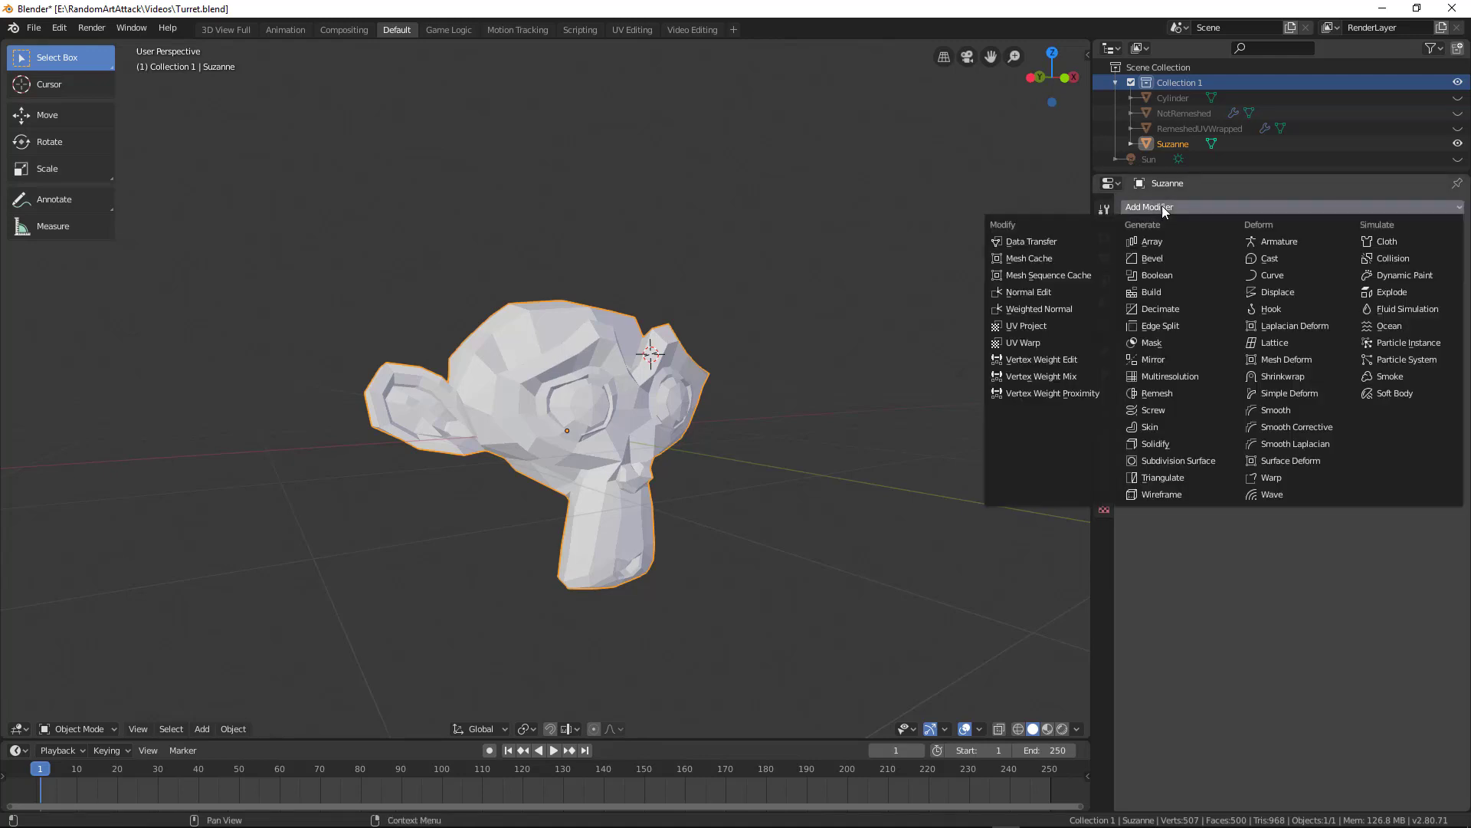
pyautogui.click(1167, 395)
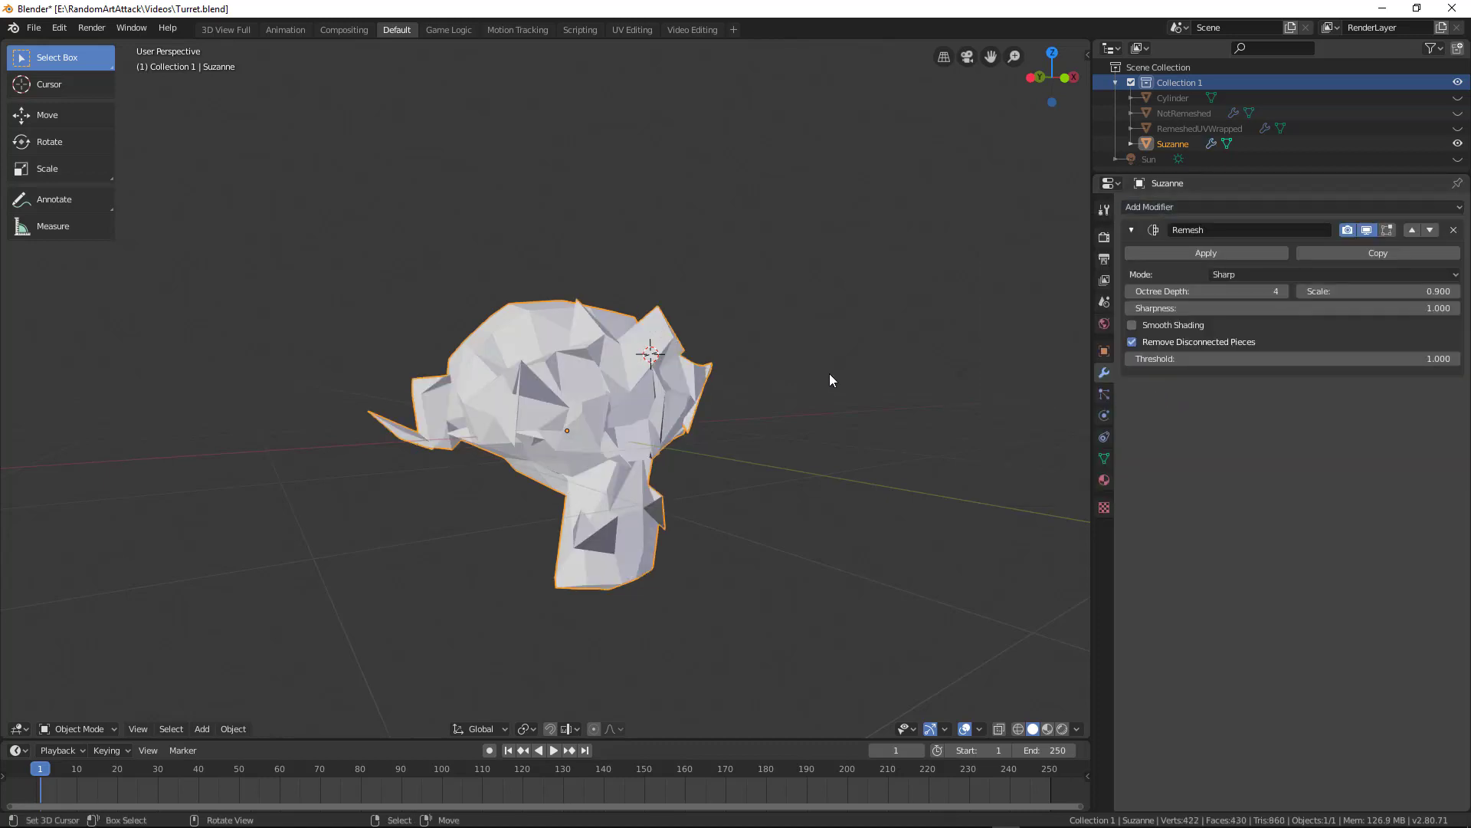
pyautogui.moveTo(829, 374); pyautogui.dragTo(757, 370, button='middle')
pyautogui.scroll(3, 742, 381)
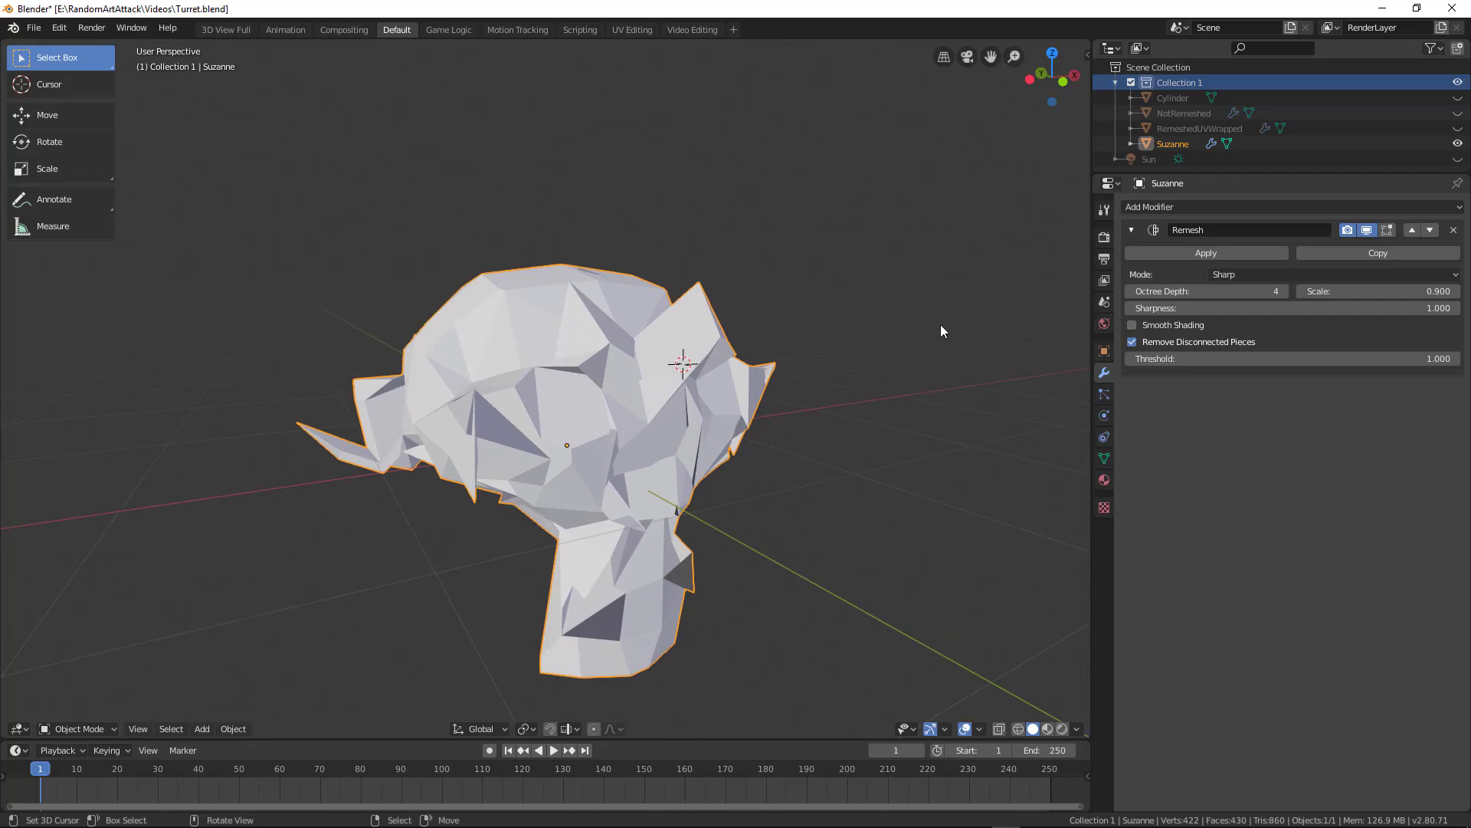
pyautogui.click(1240, 274)
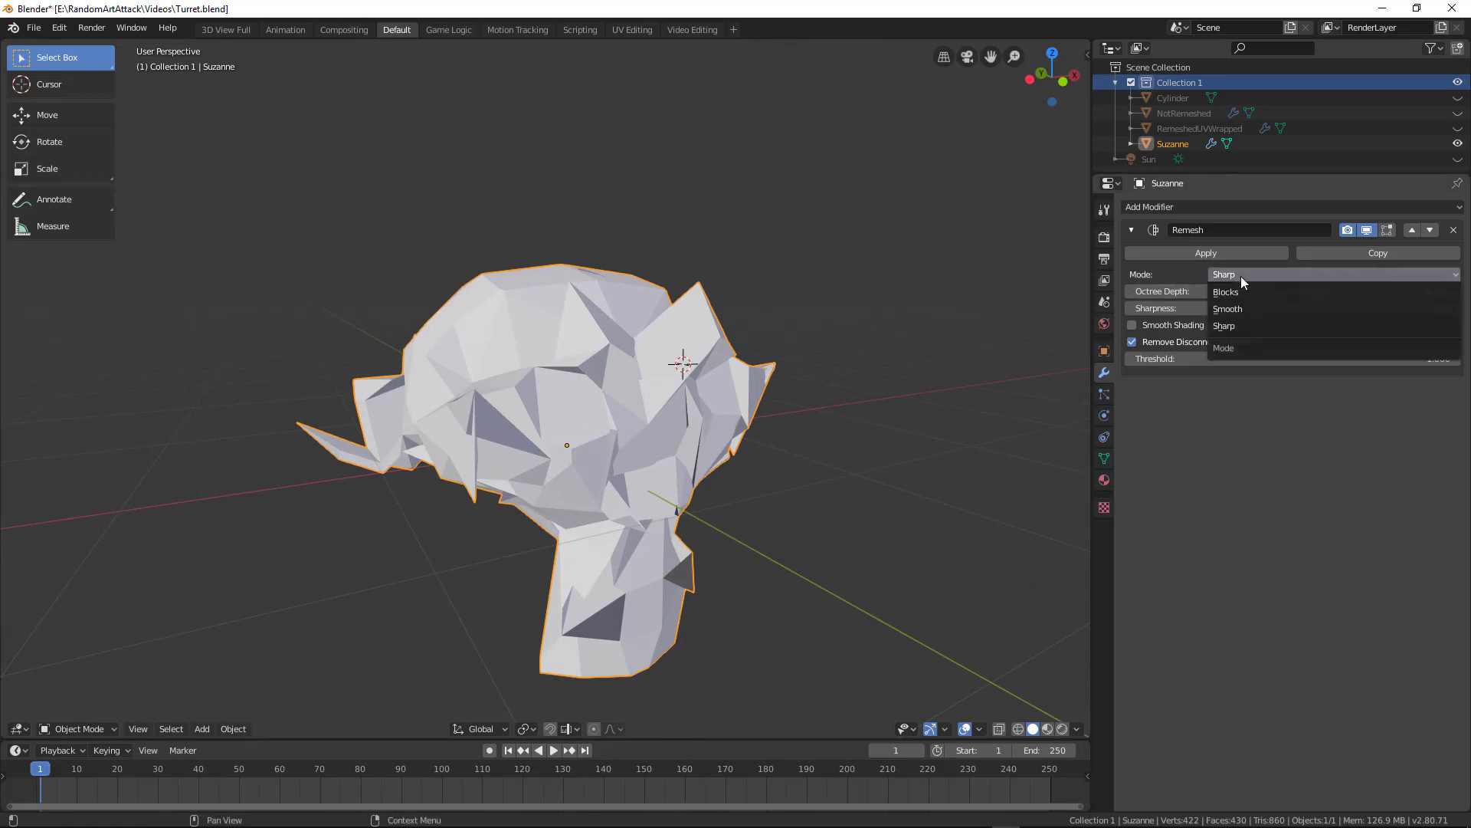
pyautogui.click(1243, 290)
pyautogui.moveTo(1041, 333); pyautogui.dragTo(828, 354, button='middle')
pyautogui.scroll(-2, 818, 367)
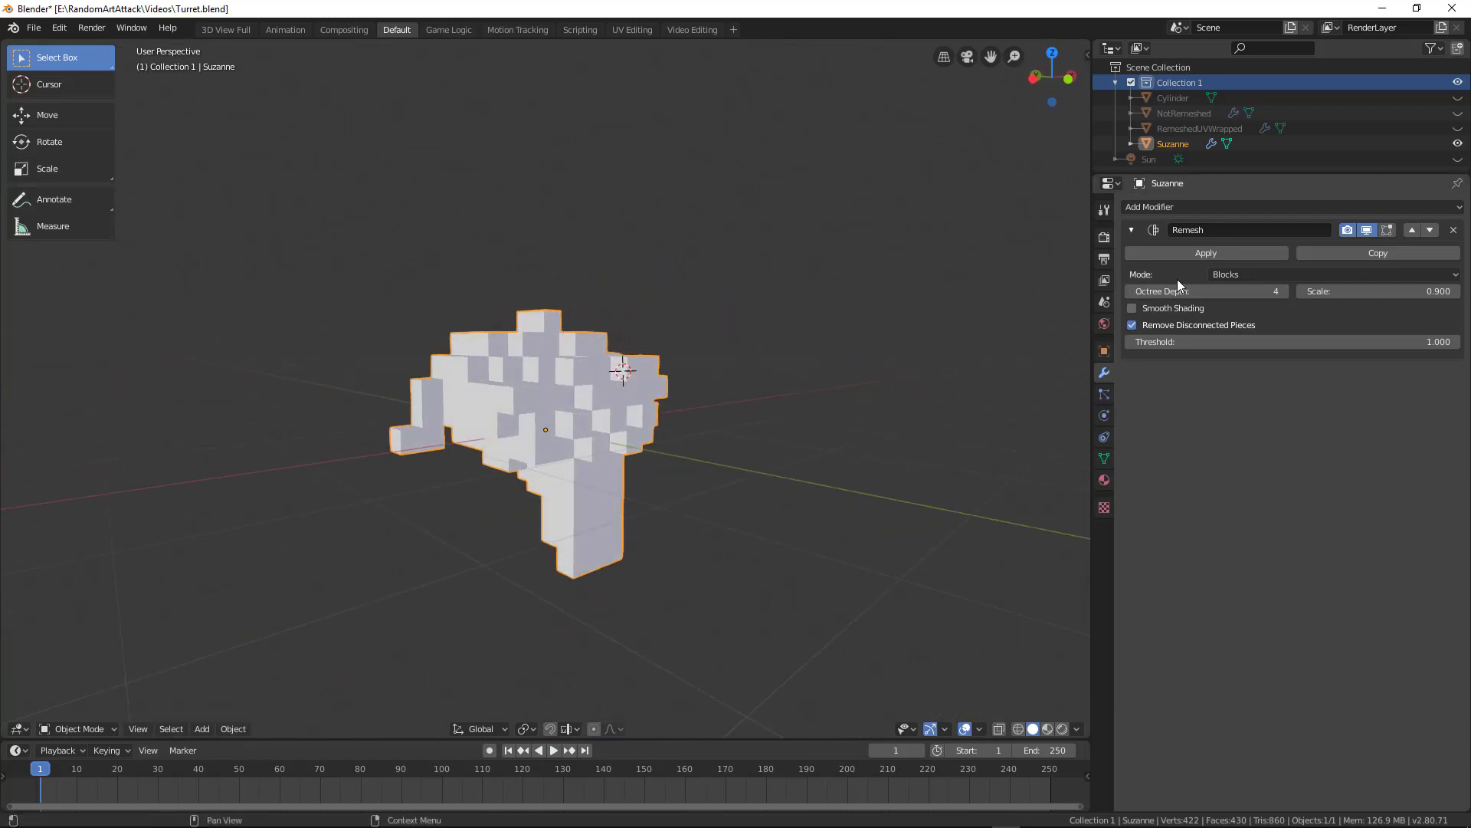
pyautogui.click(1238, 274)
pyautogui.click(1233, 308)
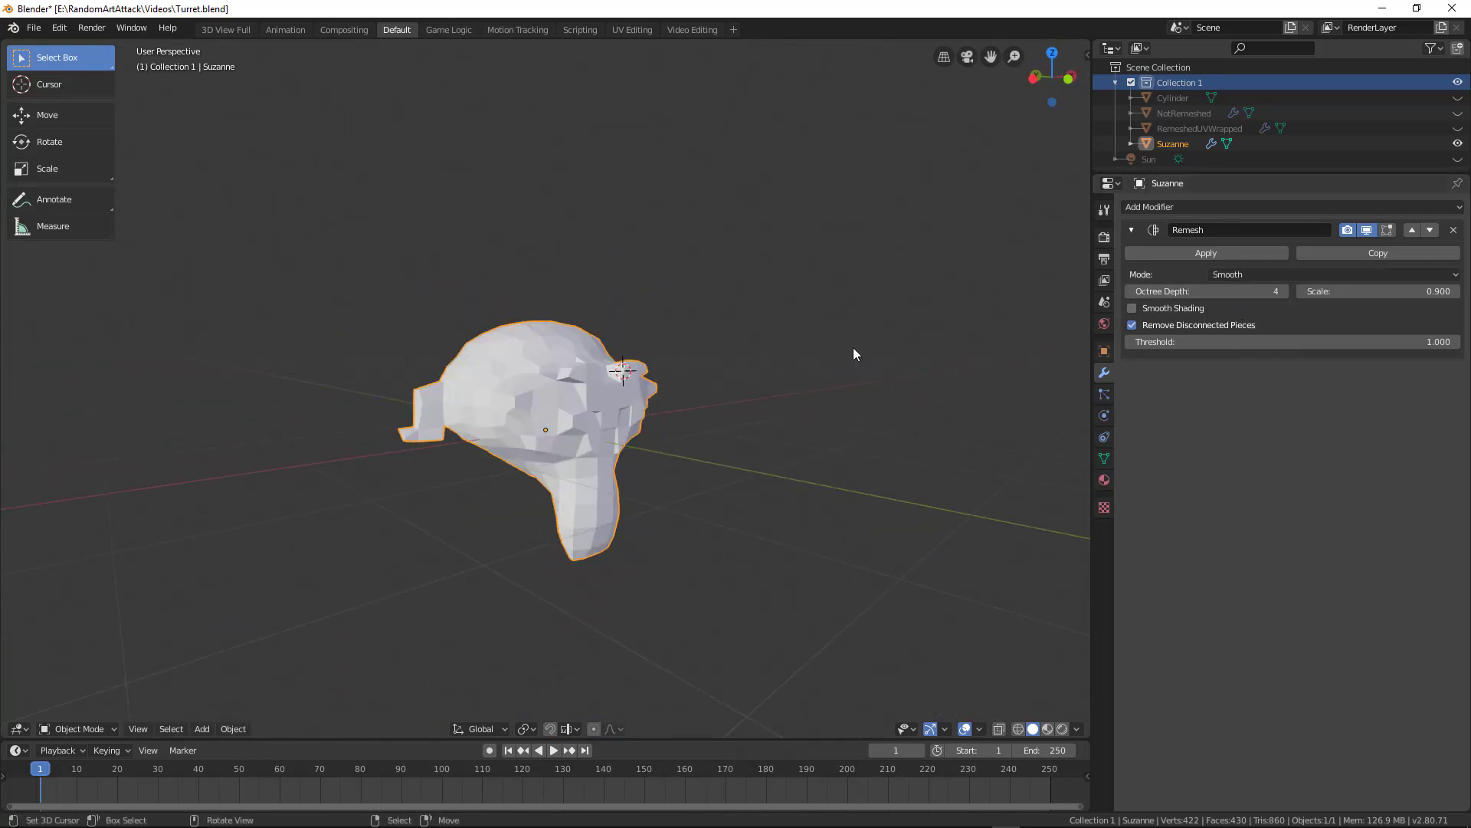
pyautogui.moveTo(853, 349); pyautogui.dragTo(700, 337, button='middle')
pyautogui.moveTo(599, 382); pyautogui.dragTo(752, 363, button='middle')
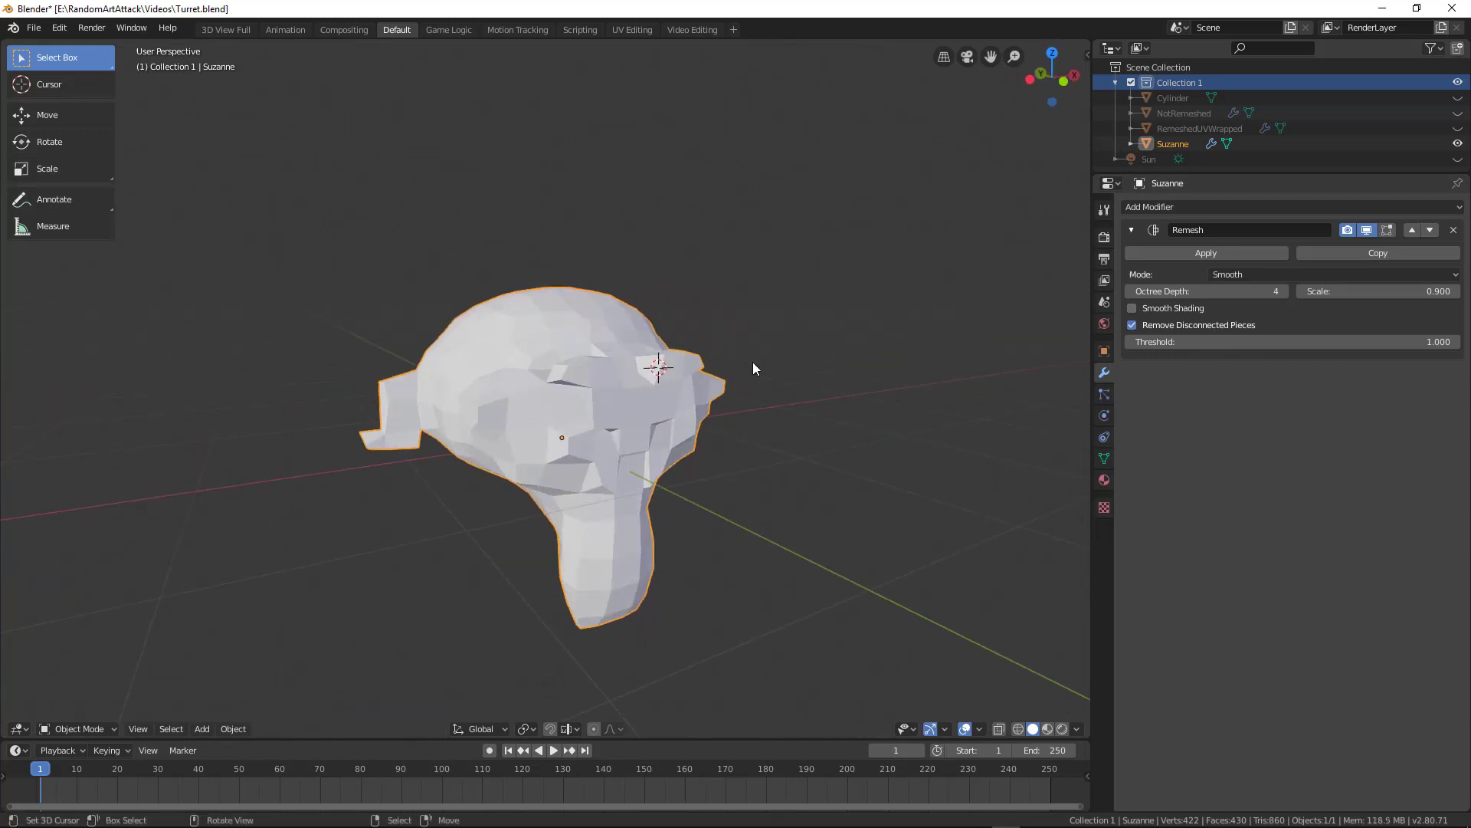
pyautogui.click(1257, 273)
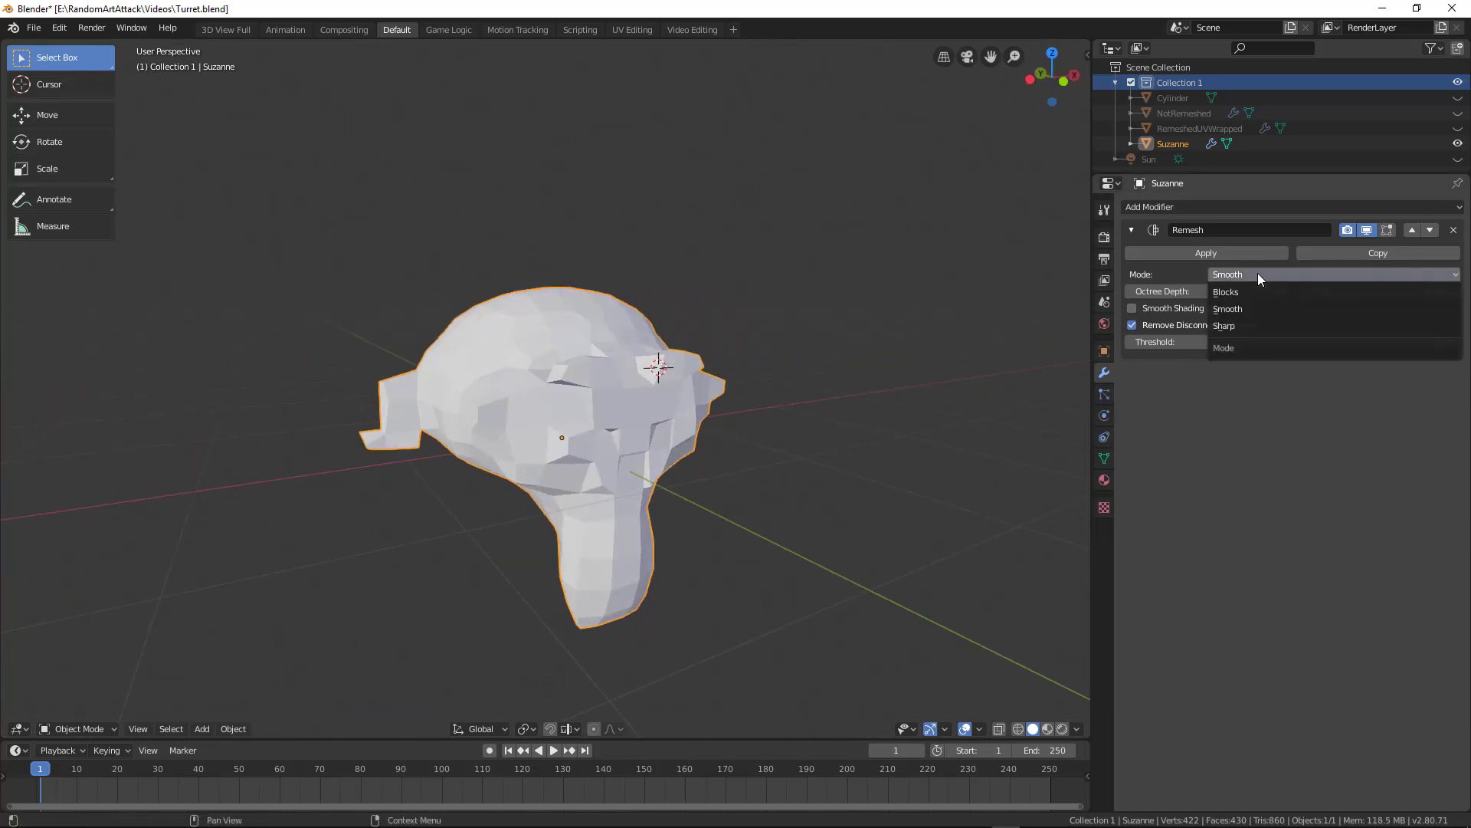
pyautogui.click(1245, 326)
pyautogui.moveTo(632, 330); pyautogui.dragTo(778, 331, button='middle')
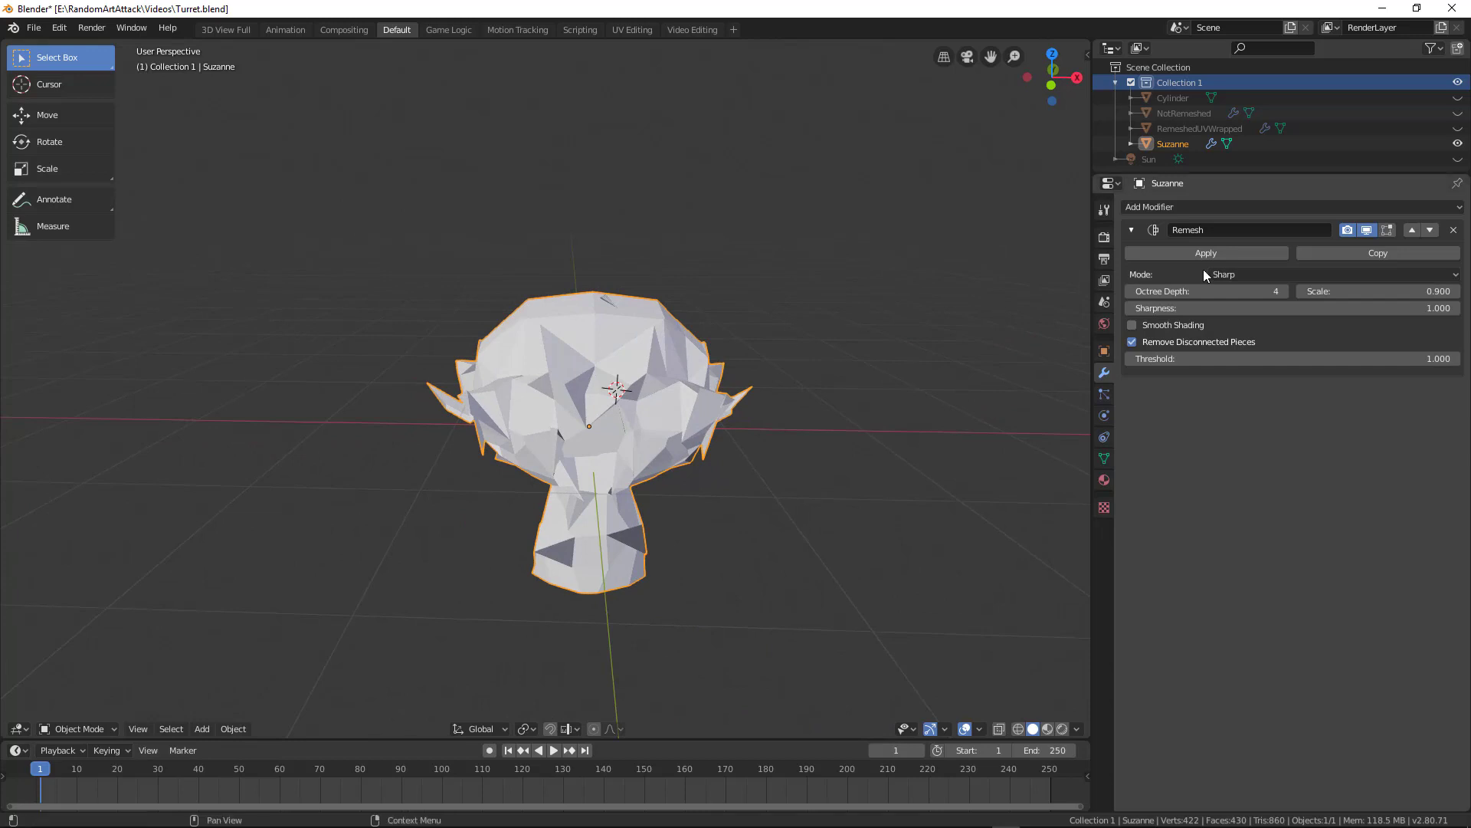
# Step: Set Suzanne's Remesh to Octree Depth 6, Smooth mode and Scale 0.708
pyautogui.click(1285, 291)
pyautogui.click(1284, 291)
pyautogui.moveTo(843, 312)
pyautogui.mouseDown(button='middle')
pyautogui.moveTo(596, 306)
pyautogui.moveTo(873, 315)
pyautogui.moveTo(835, 314)
pyautogui.mouseUp(button='middle')
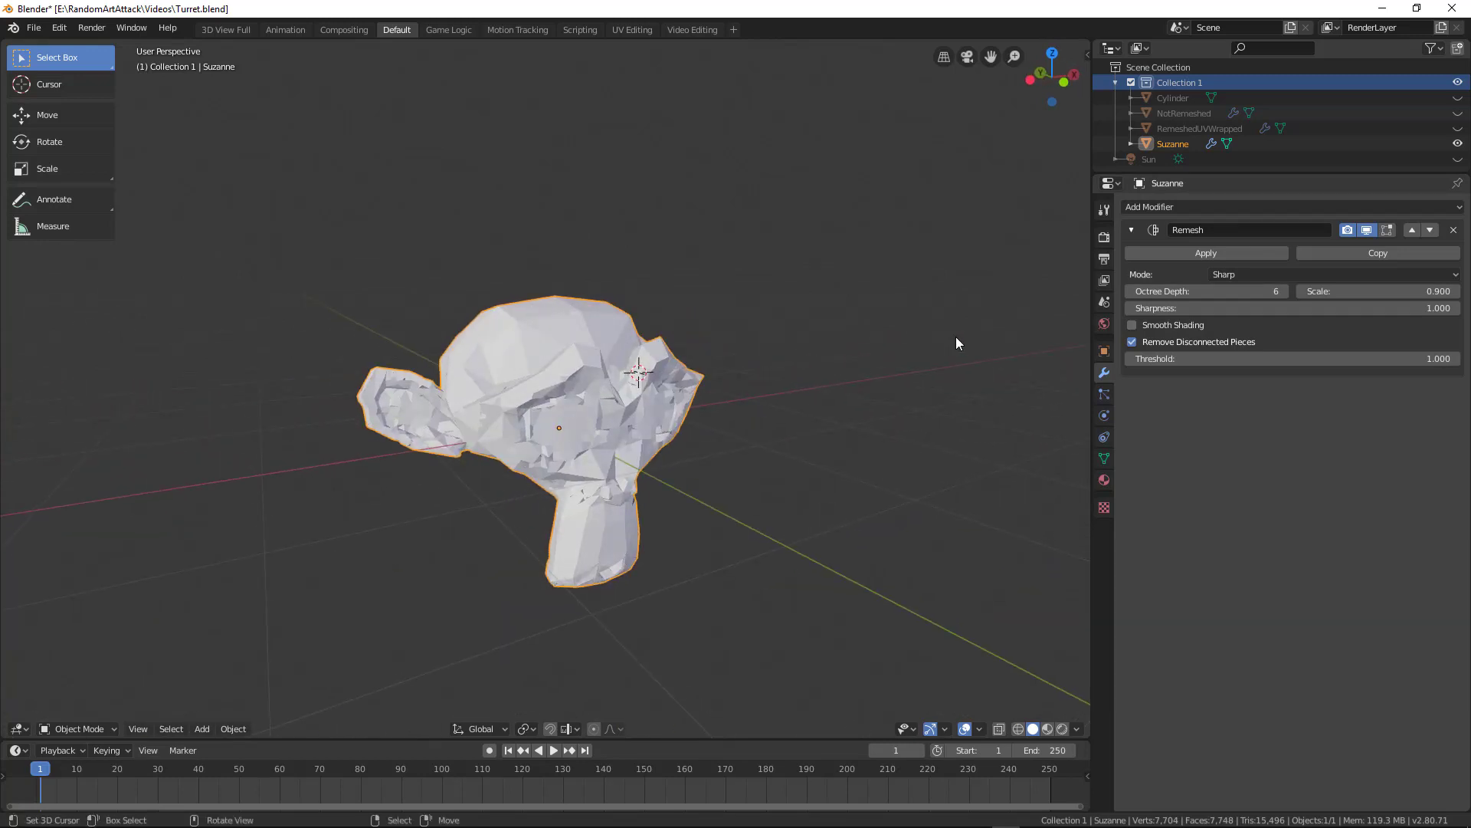
pyautogui.click(1302, 274)
pyautogui.click(1267, 309)
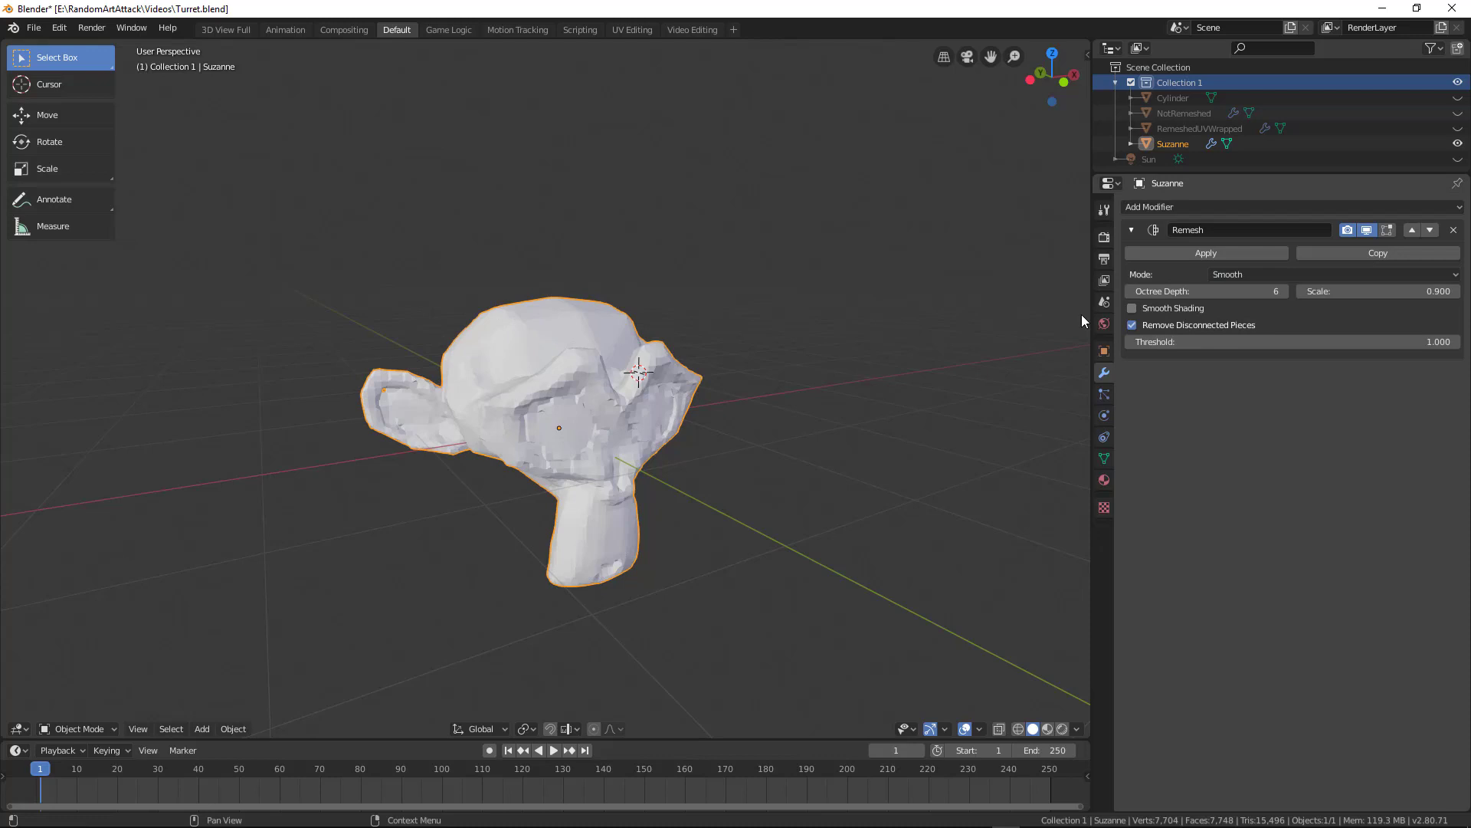
pyautogui.moveTo(1082, 321); pyautogui.dragTo(765, 335, button='middle')
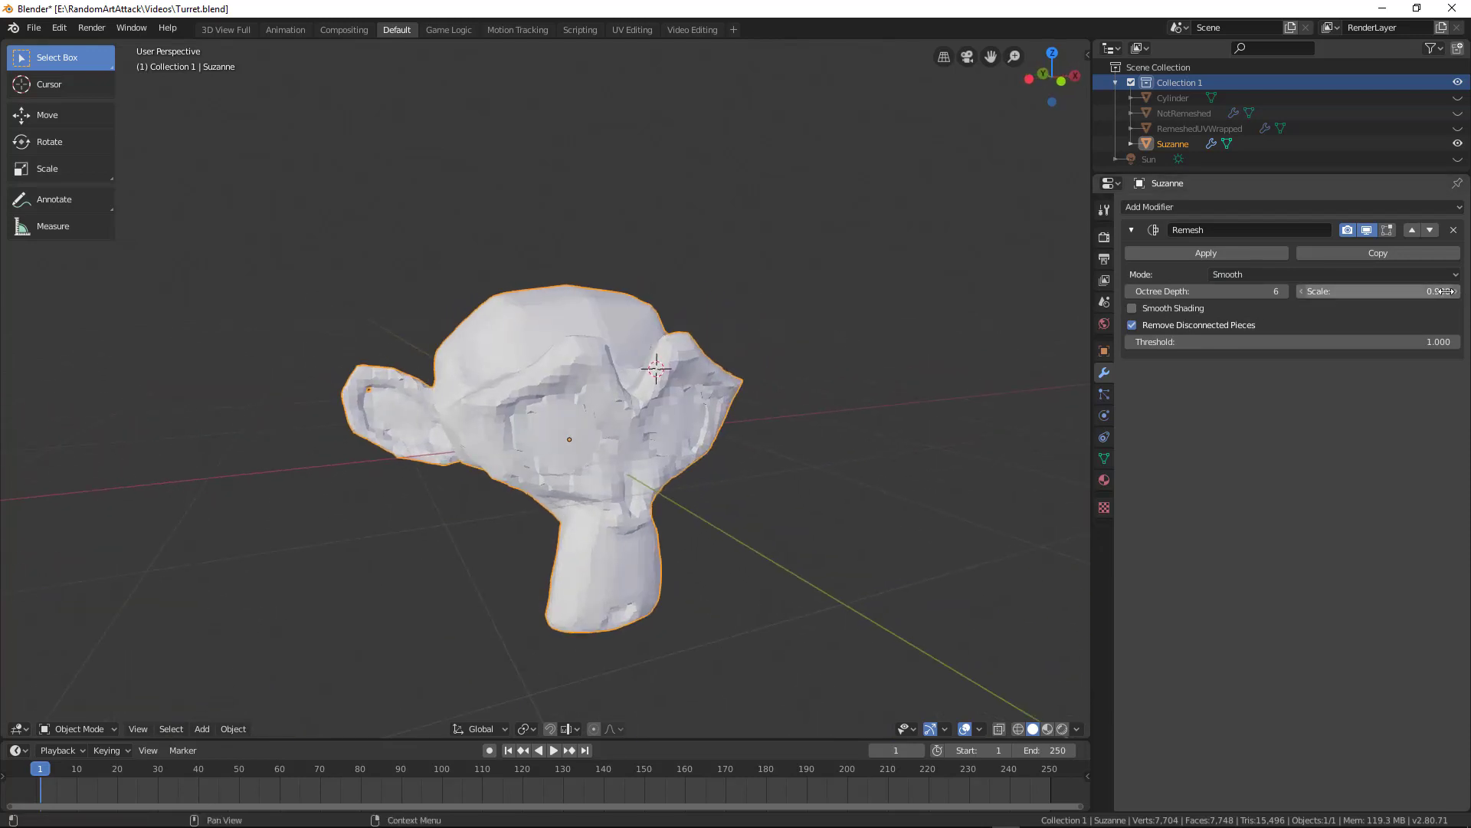
pyautogui.moveTo(1446, 292); pyautogui.dragTo(1318, 291)
pyautogui.scroll(6, 554, 361)
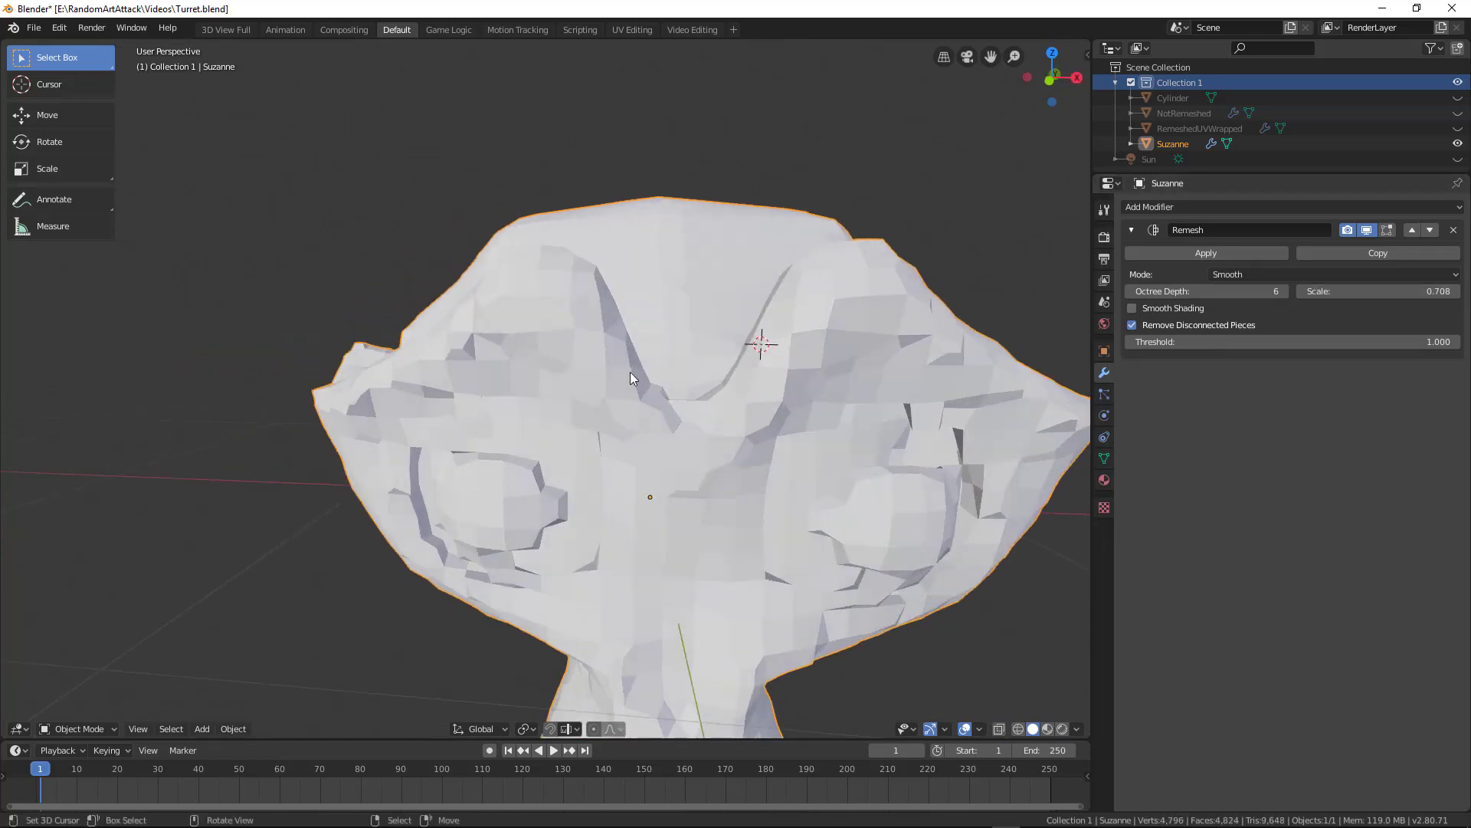
pyautogui.press('Tab')
pyautogui.press('Tab')
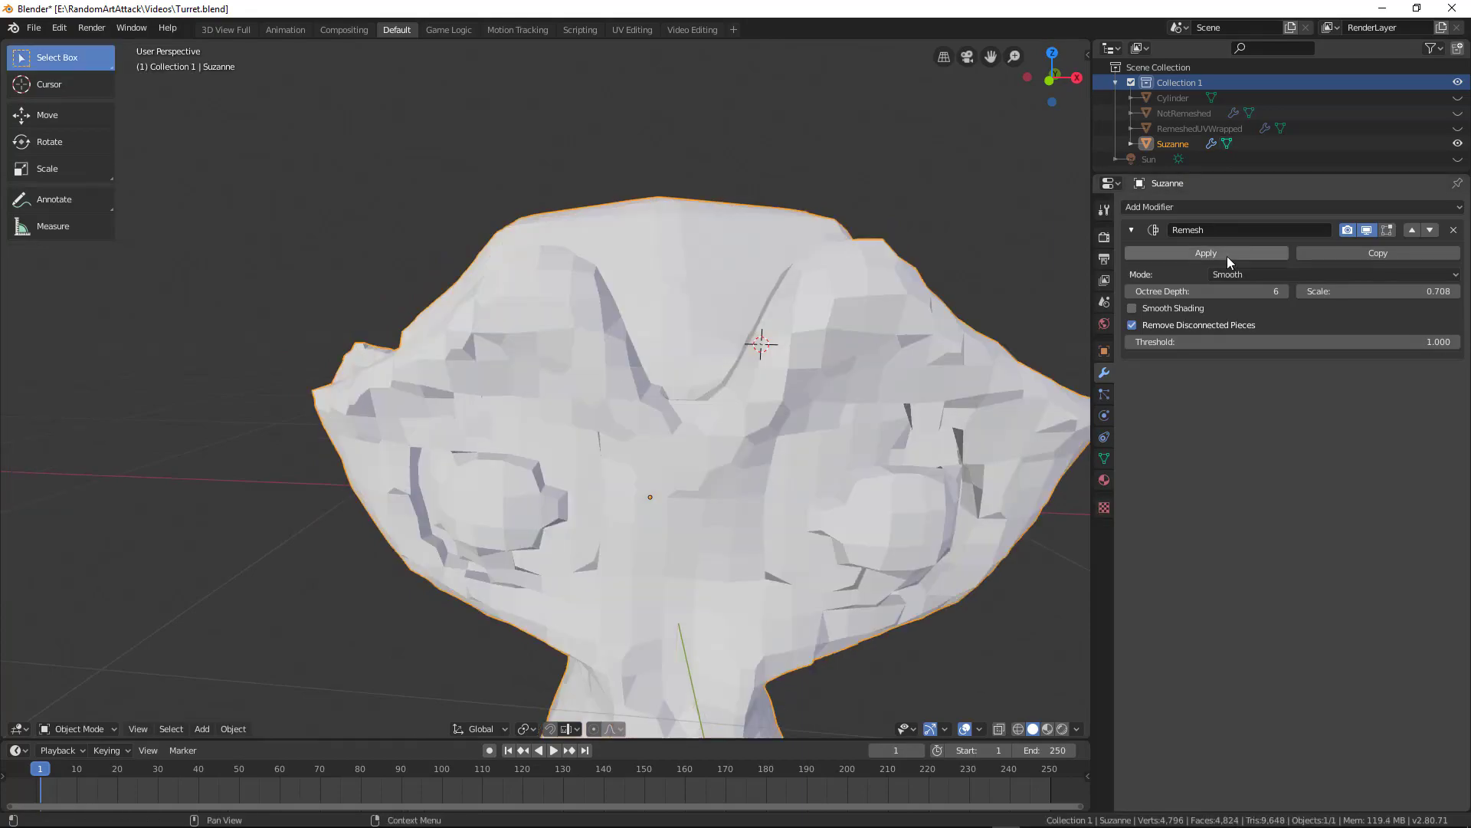
pyautogui.click(1180, 253)
pyautogui.press('Tab')
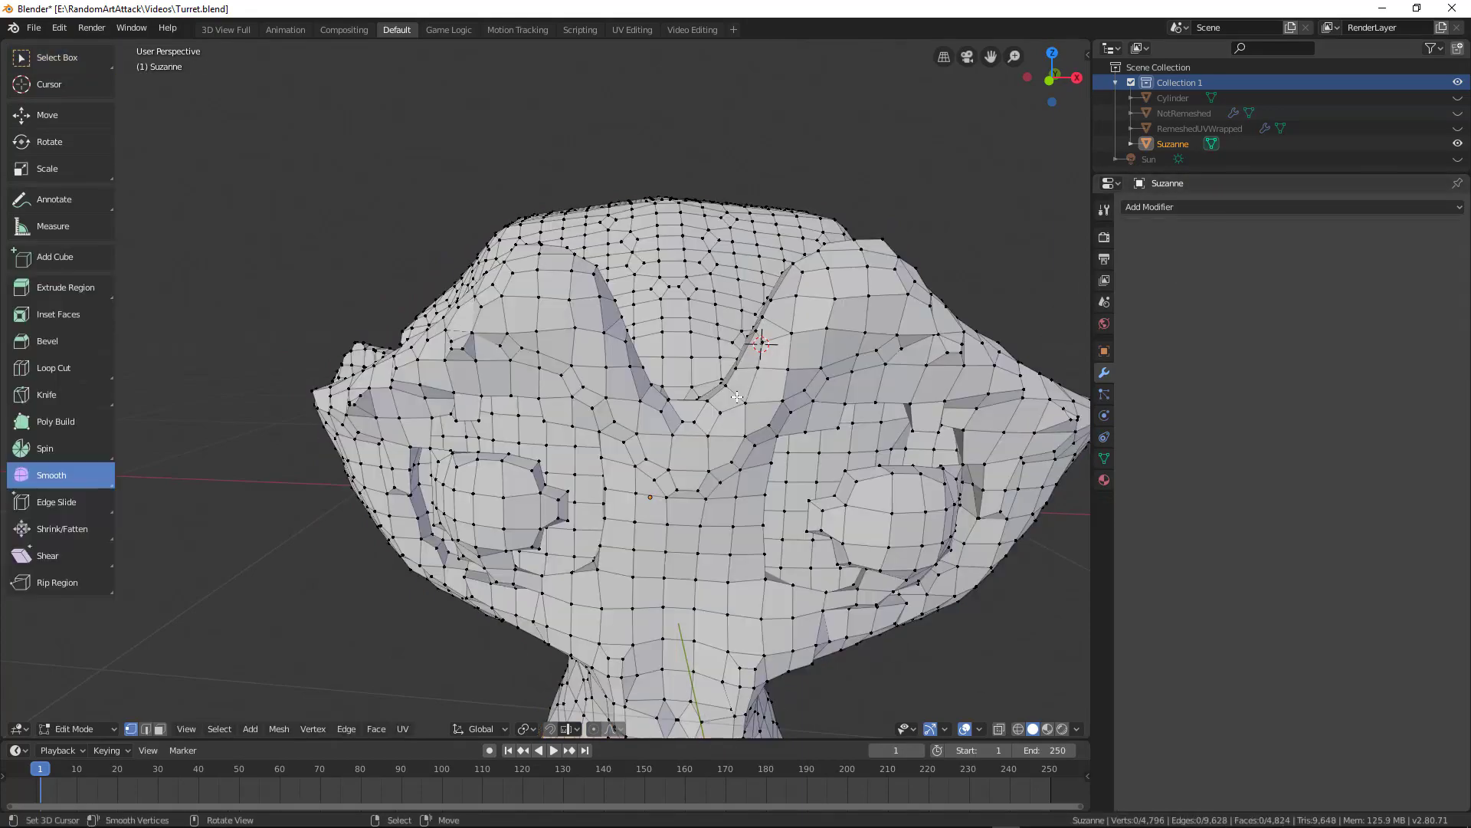
pyautogui.moveTo(758, 383); pyautogui.dragTo(856, 367, button='middle')
pyautogui.scroll(-5, 685, 377)
pyautogui.press('Tab')
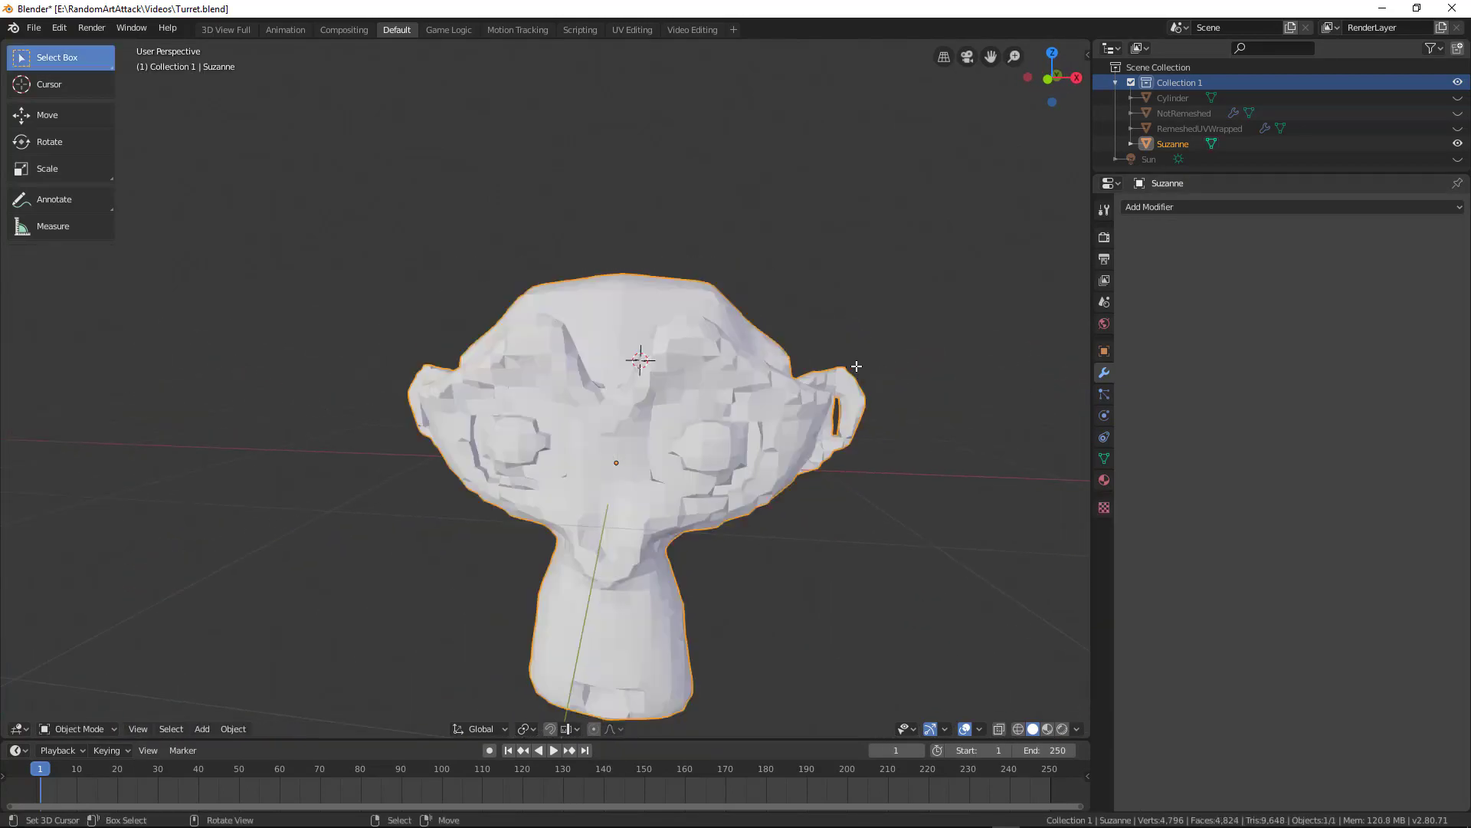
pyautogui.press('Tab')
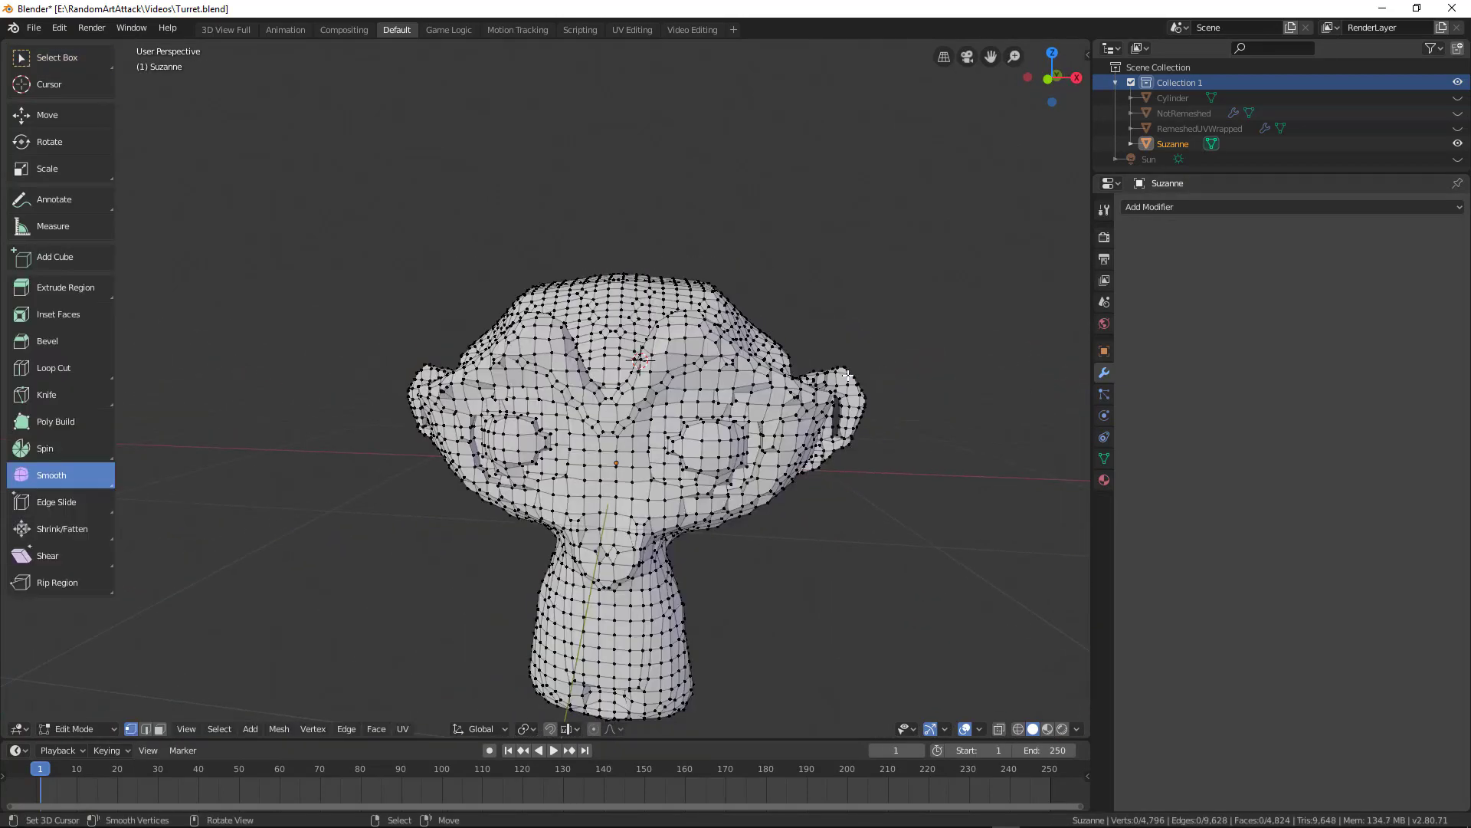
pyautogui.press('Tab')
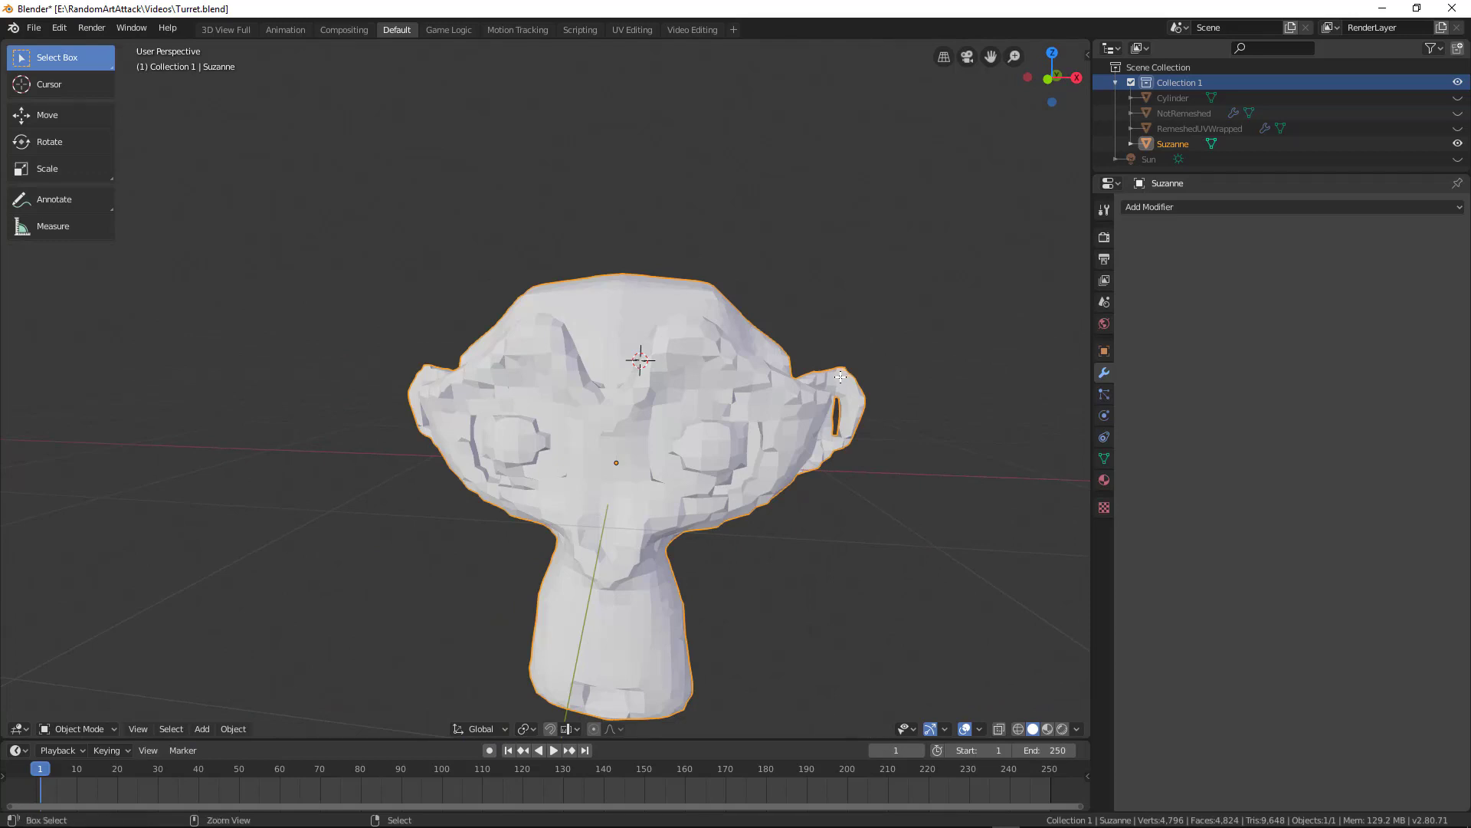
pyautogui.hotkey('ctrl', 'z')
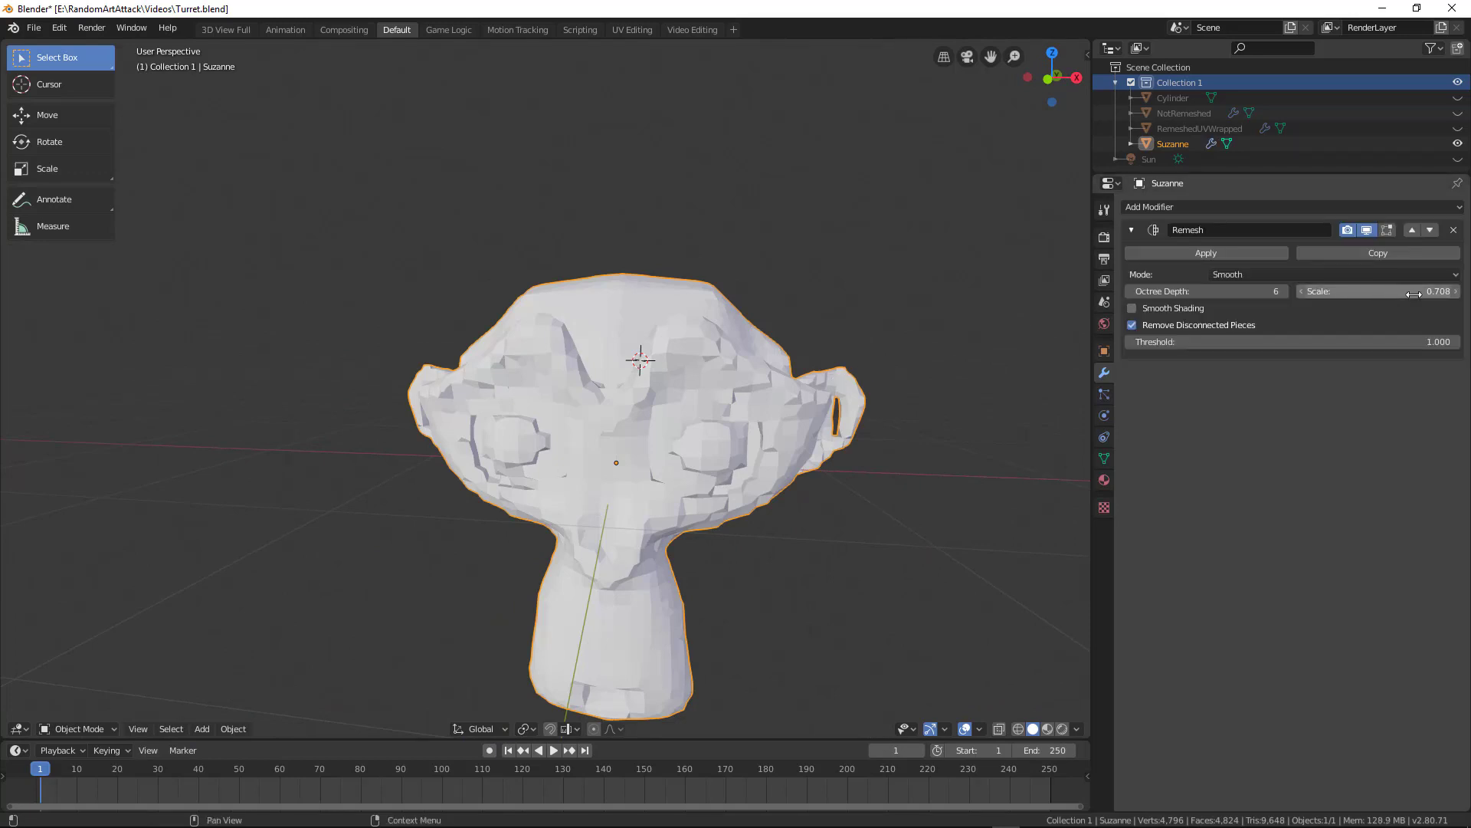
# Step: Adjust the Remesh Scale from 0.708 to 0.990 and raise Octree Depth to 7
pyautogui.moveTo(1414, 294); pyautogui.dragTo(1262, 294)
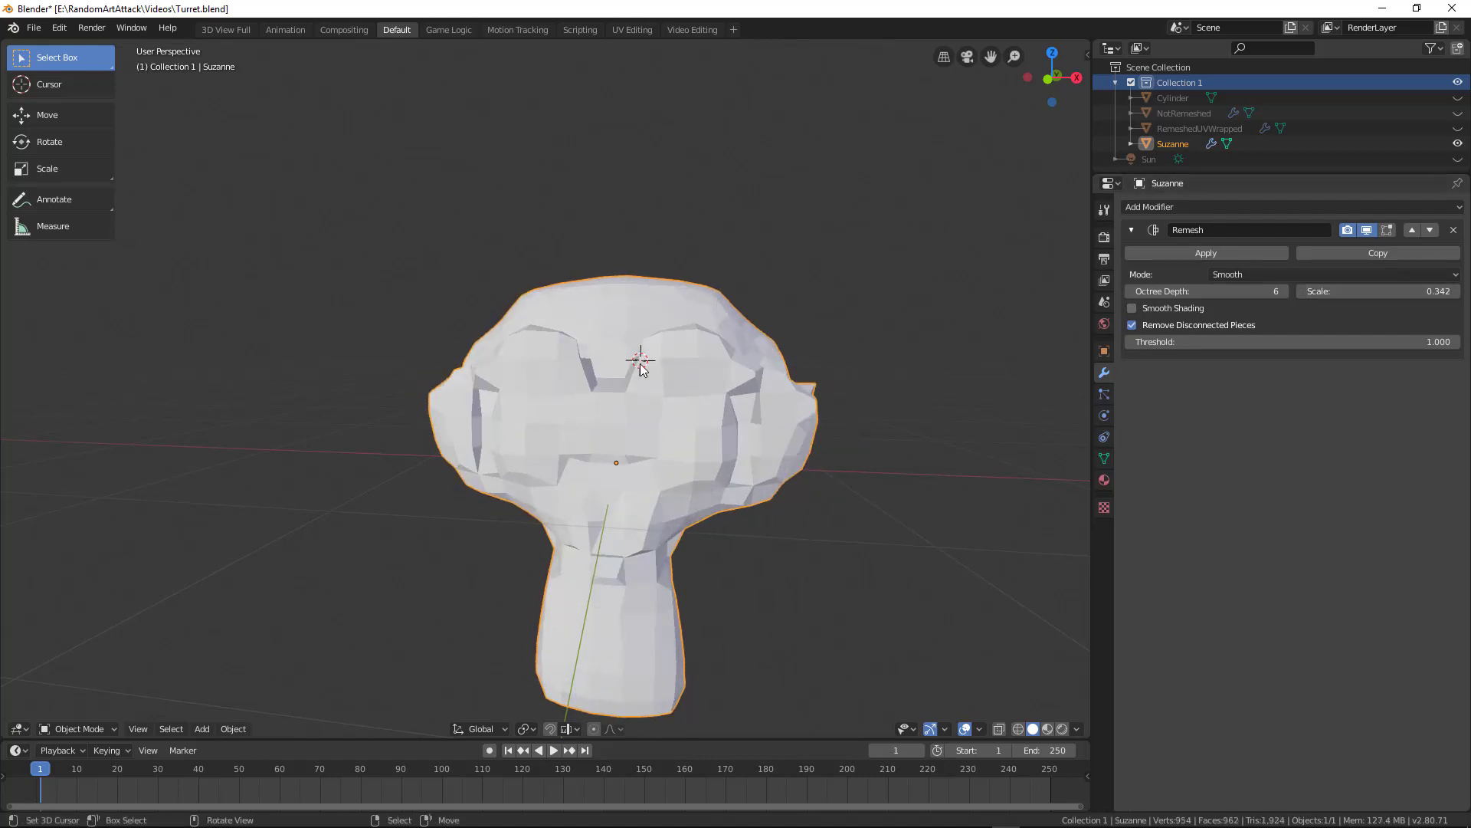
pyautogui.moveTo(1313, 292); pyautogui.dragTo(1464, 292)
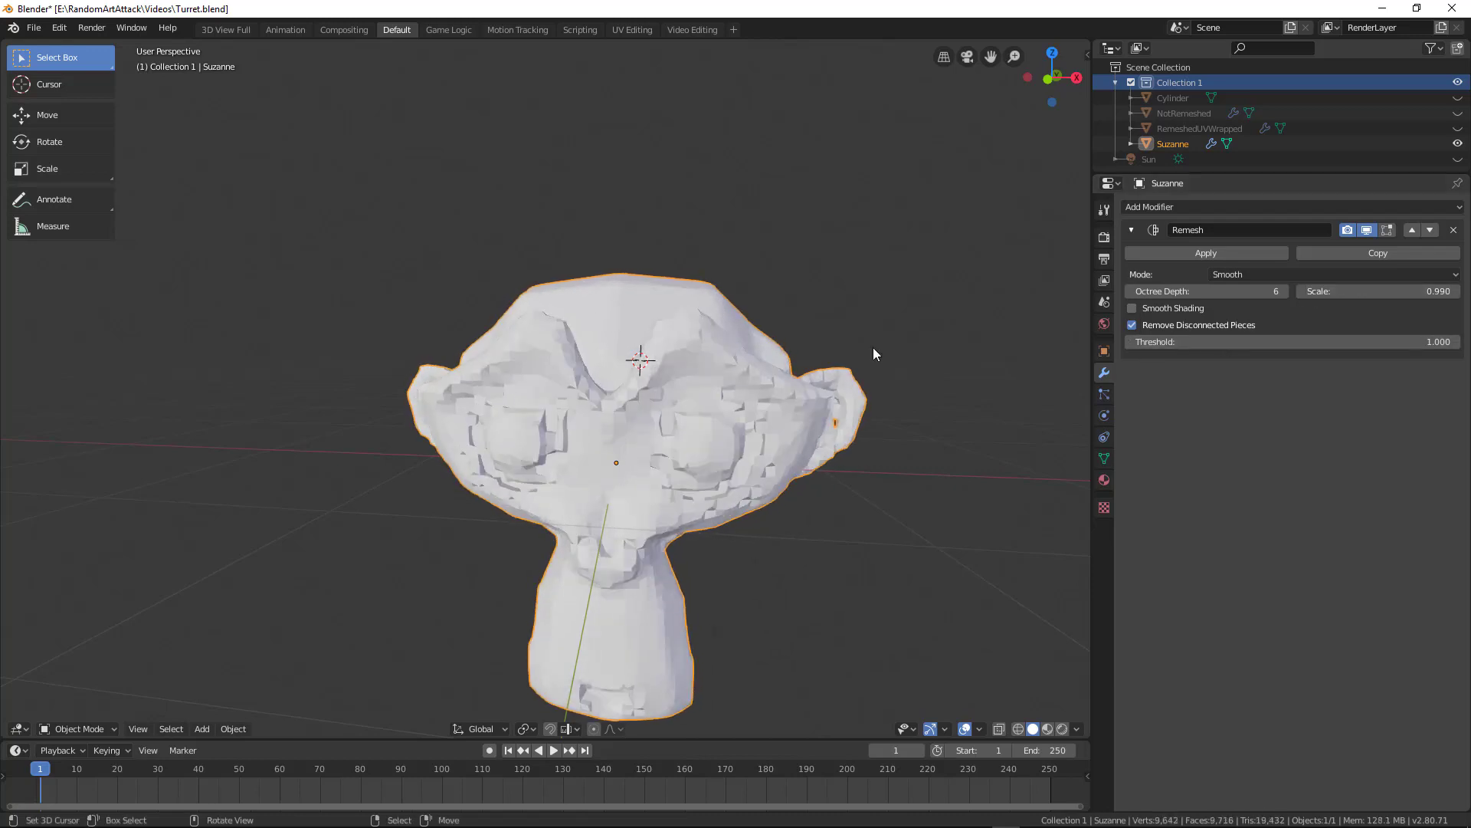
pyautogui.moveTo(870, 351); pyautogui.dragTo(797, 347, button='middle')
pyautogui.click(1281, 291)
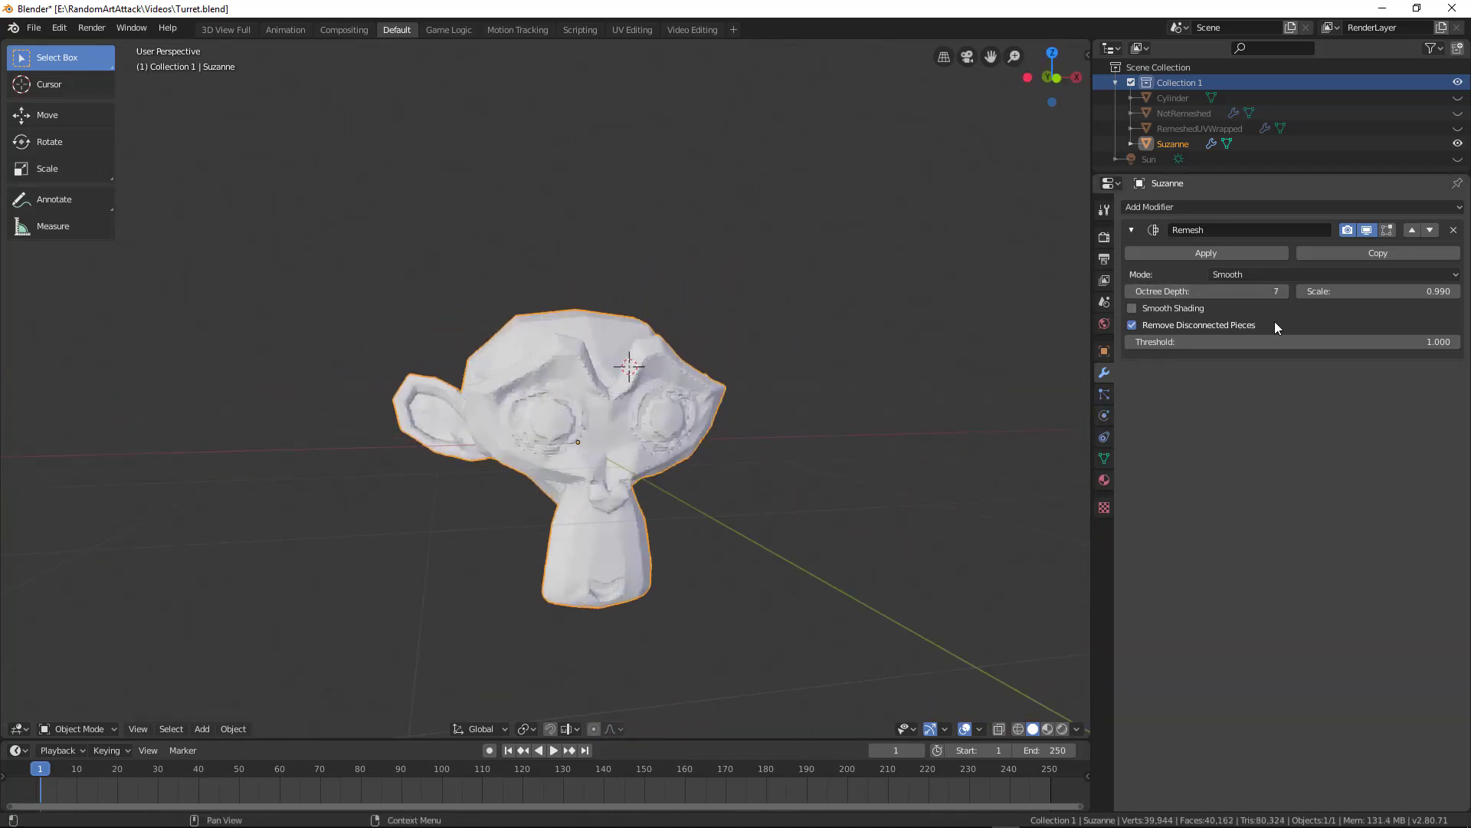
# Step: Step the Remesh octree depth down from 7 to 4 and back to 5, toggling smooth shading
pyautogui.click(1129, 291)
pyautogui.click(1129, 291)
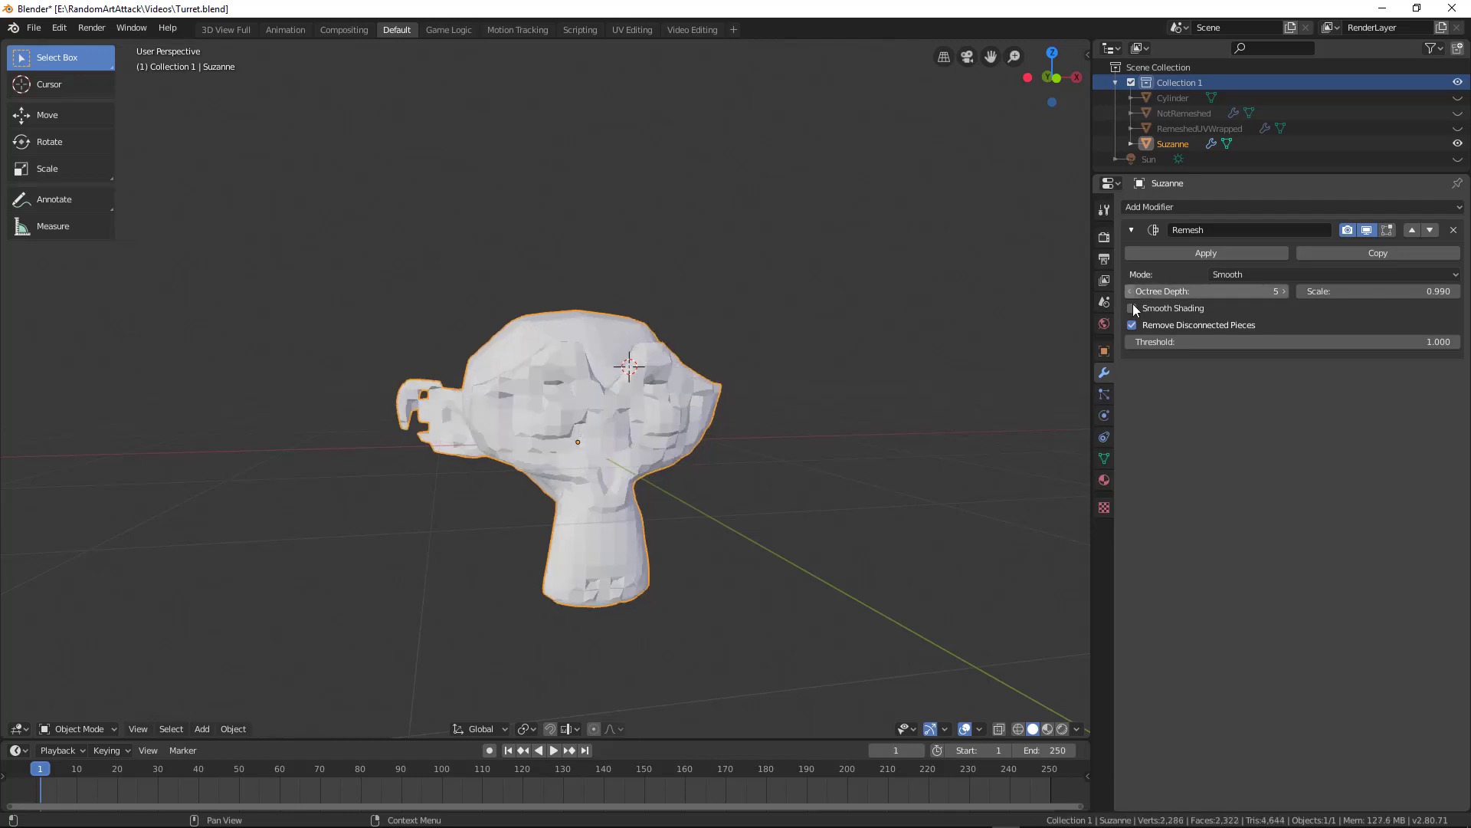
pyautogui.click(1133, 308)
pyautogui.click(1132, 308)
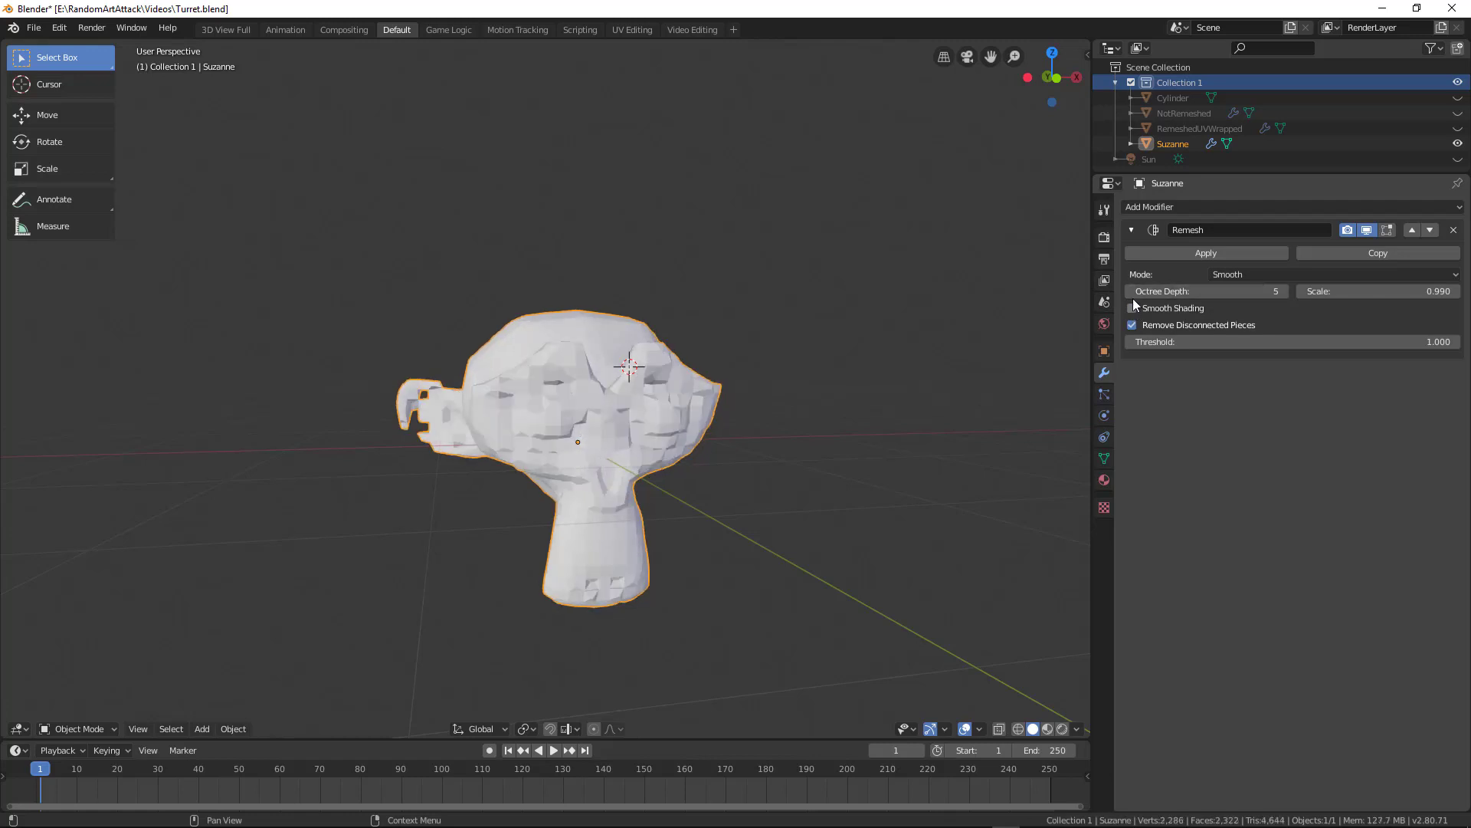
pyautogui.click(1131, 292)
pyautogui.moveTo(882, 360); pyautogui.dragTo(720, 359, button='middle')
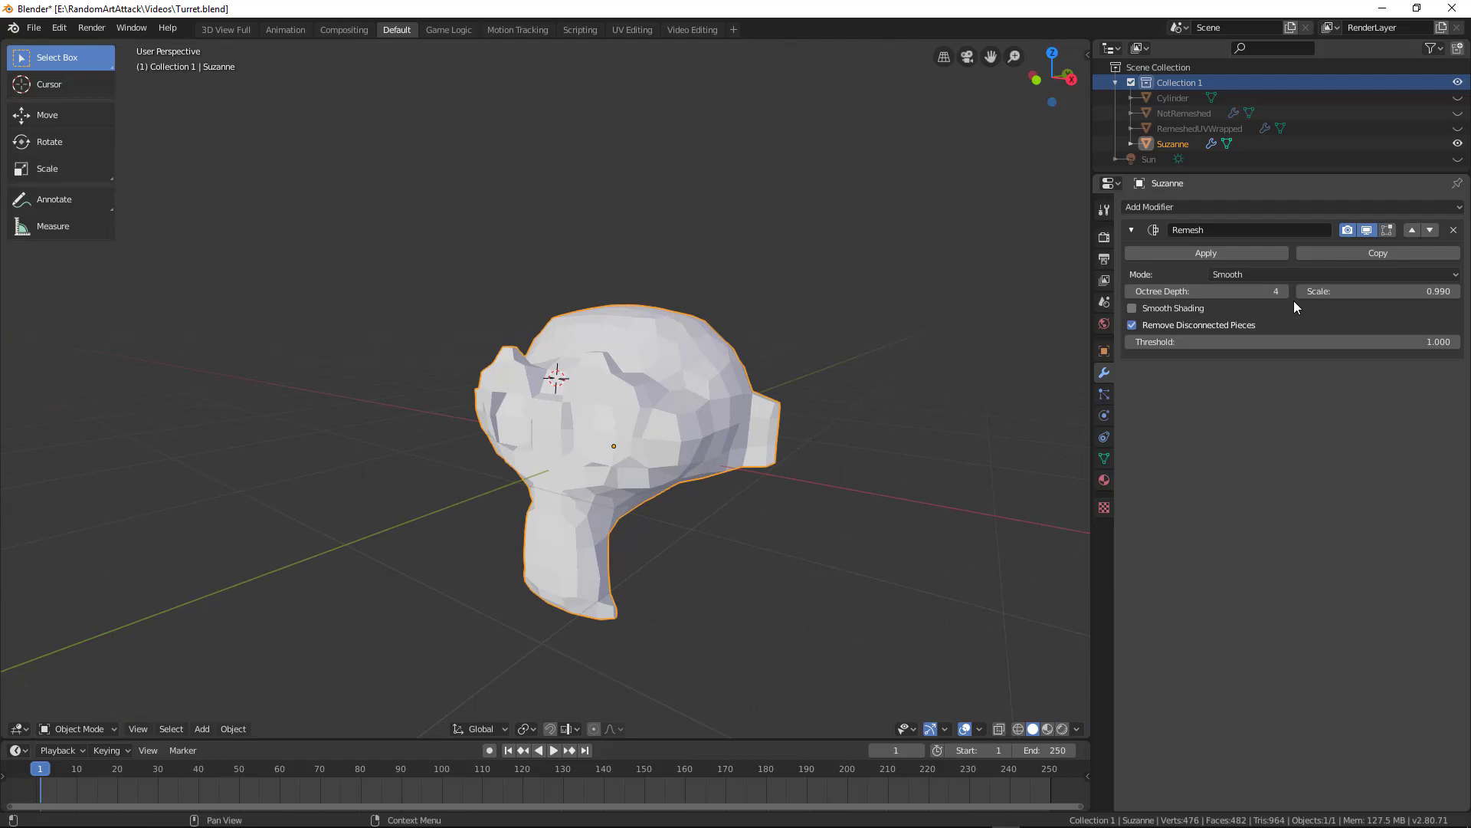
pyautogui.click(1282, 291)
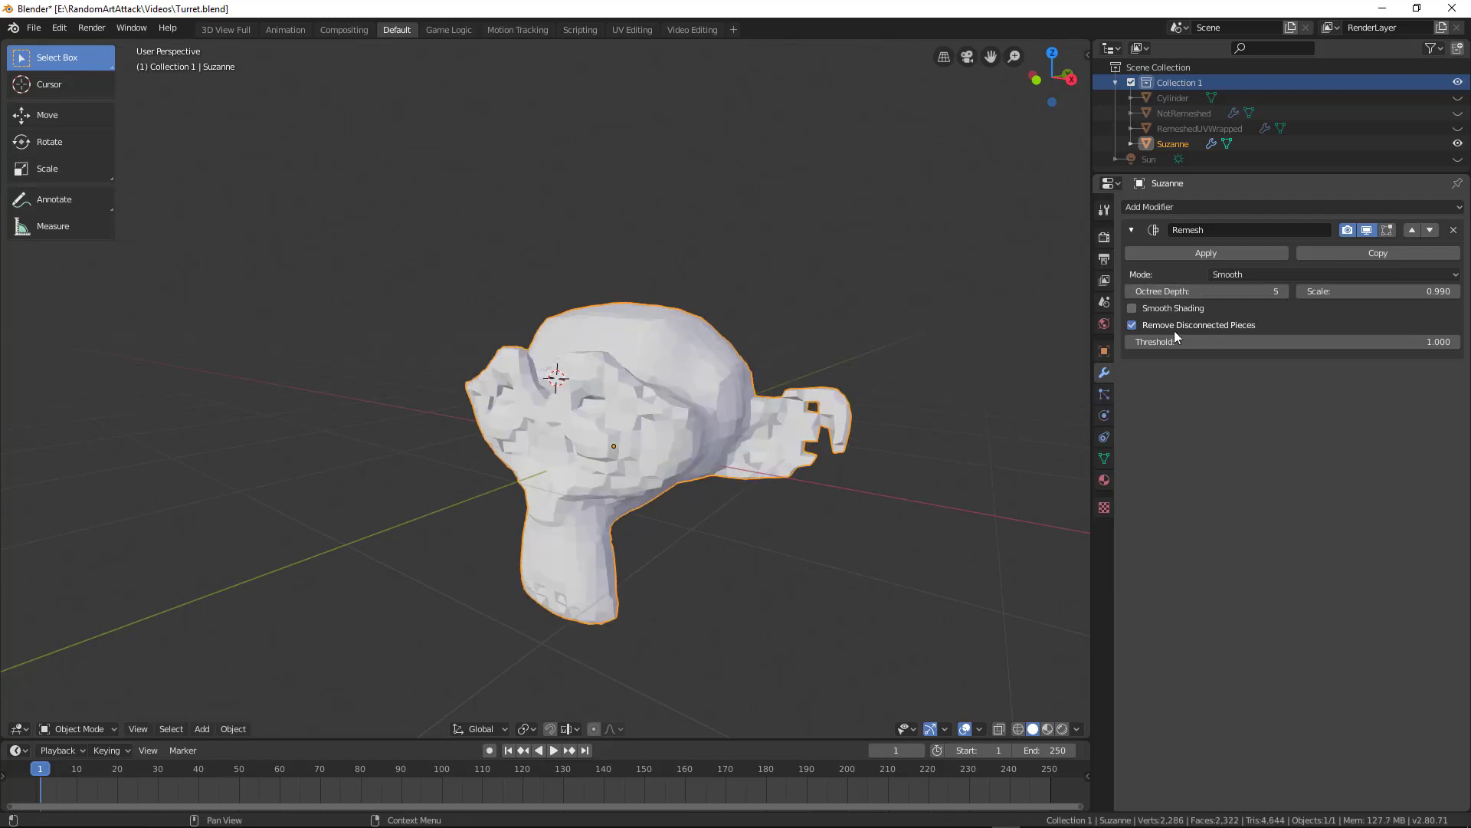
# Step: Toggle Remove Disconnected Pieces off and on, and lower the octree depth to 4
pyautogui.click(1148, 325)
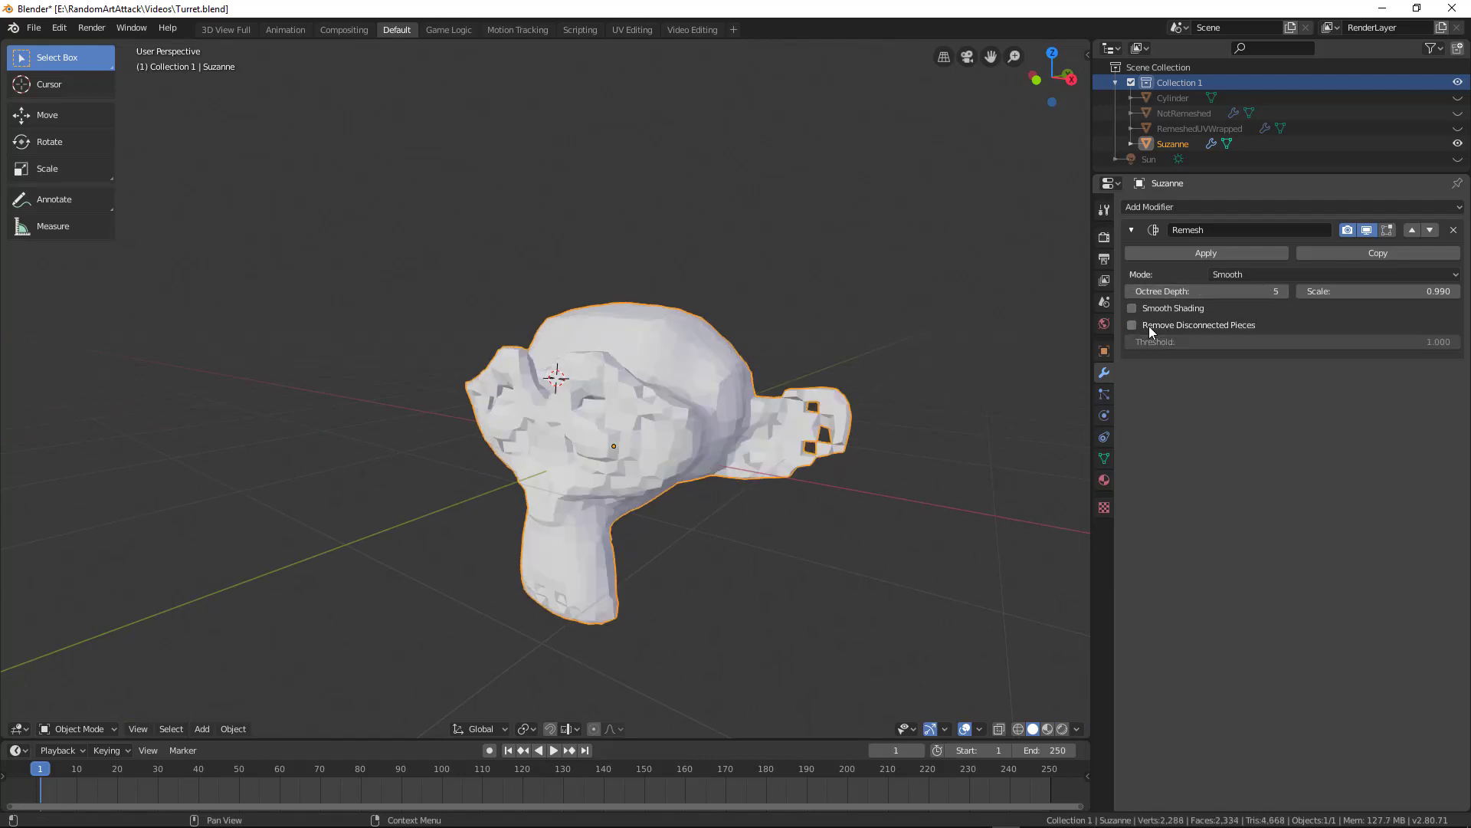
pyautogui.click(1148, 325)
pyautogui.click(1148, 325)
pyautogui.click(1148, 325)
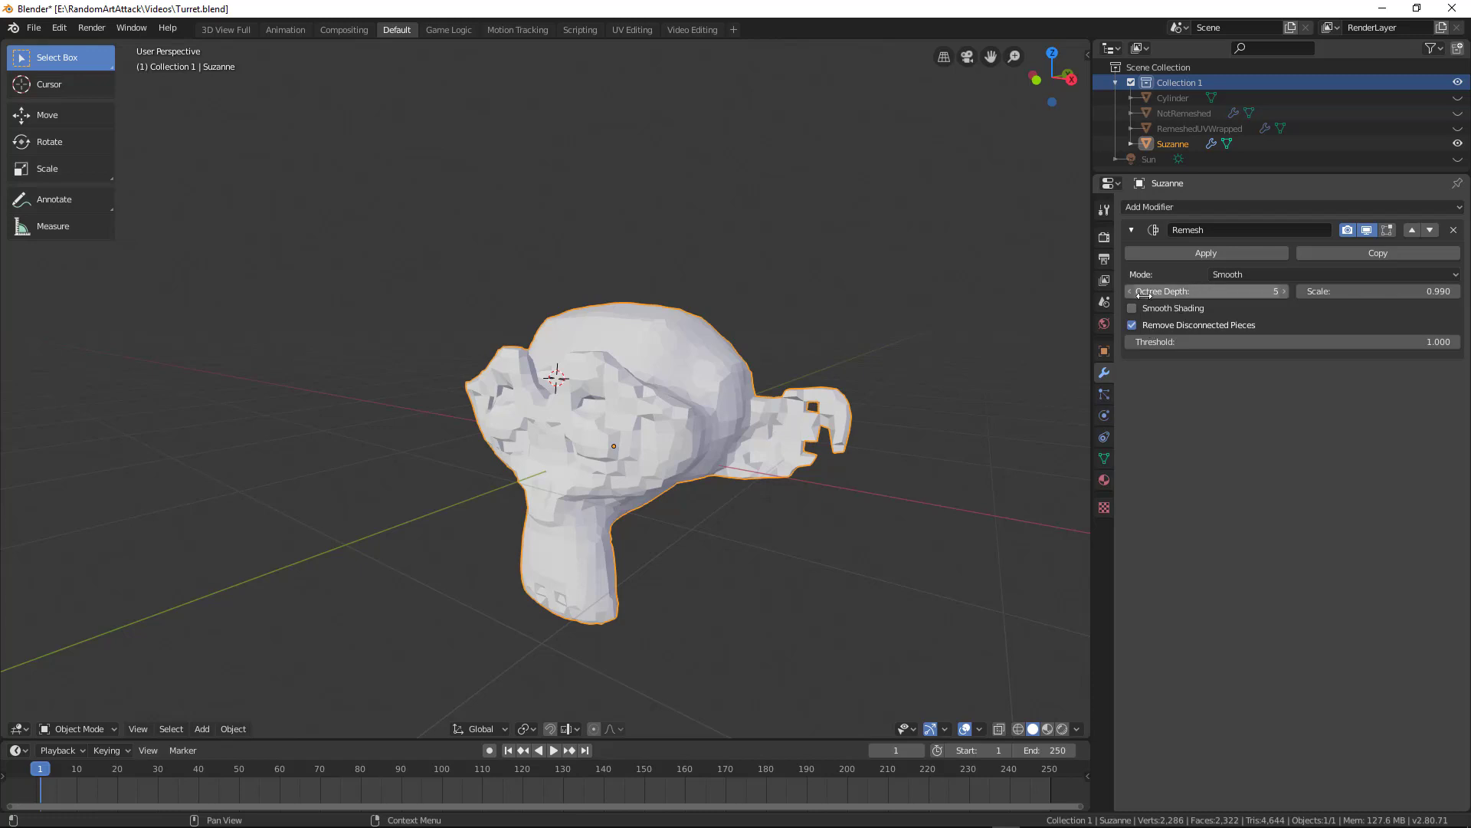
pyautogui.click(1132, 293)
pyautogui.click(1148, 325)
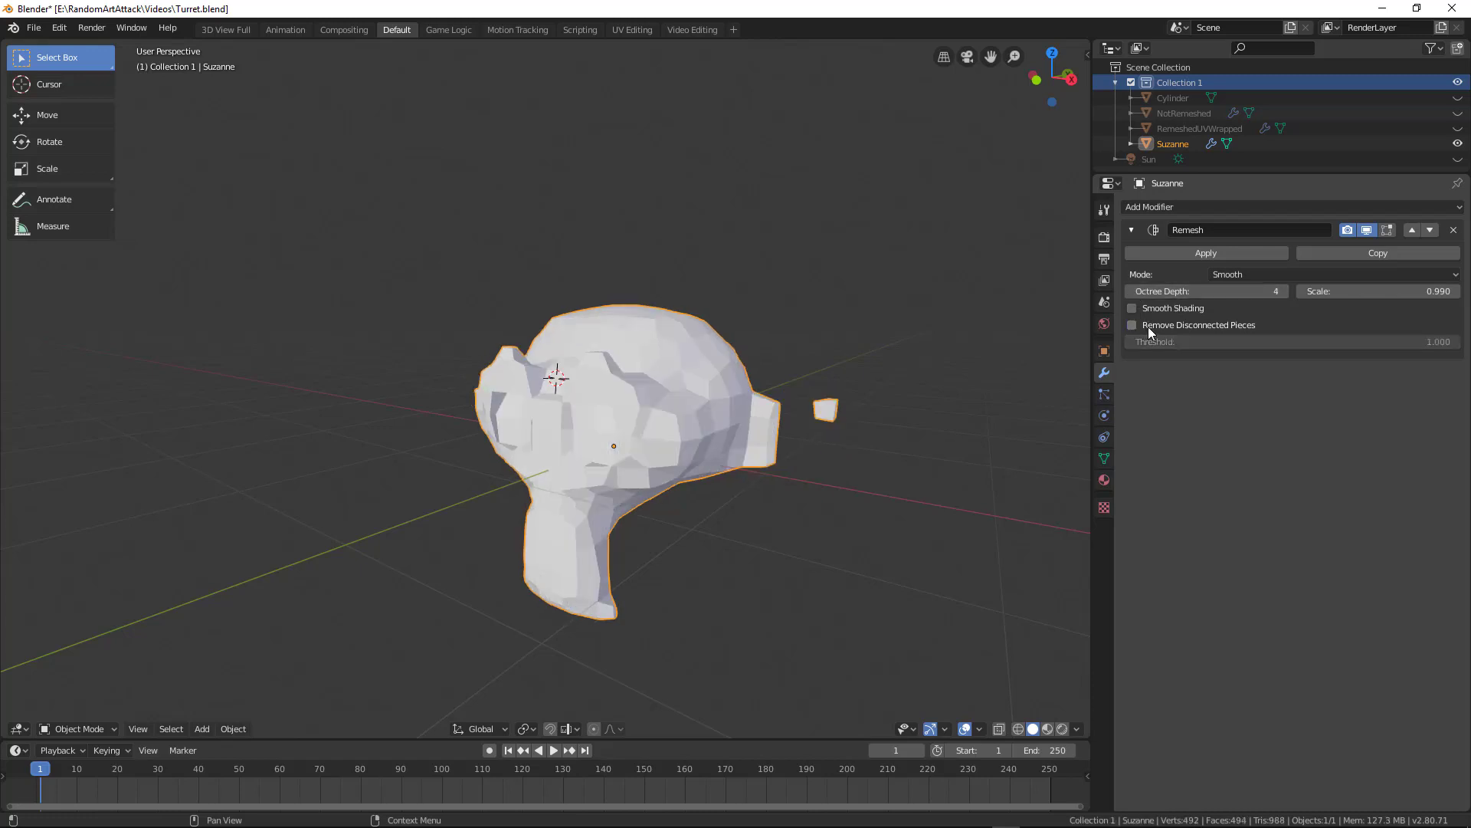
pyautogui.click(1148, 325)
# Step: Keep Remove Disconnected Pieces on and lower its threshold to 0.991
pyautogui.moveTo(775, 322); pyautogui.dragTo(920, 323, button='middle')
pyautogui.click(1157, 323)
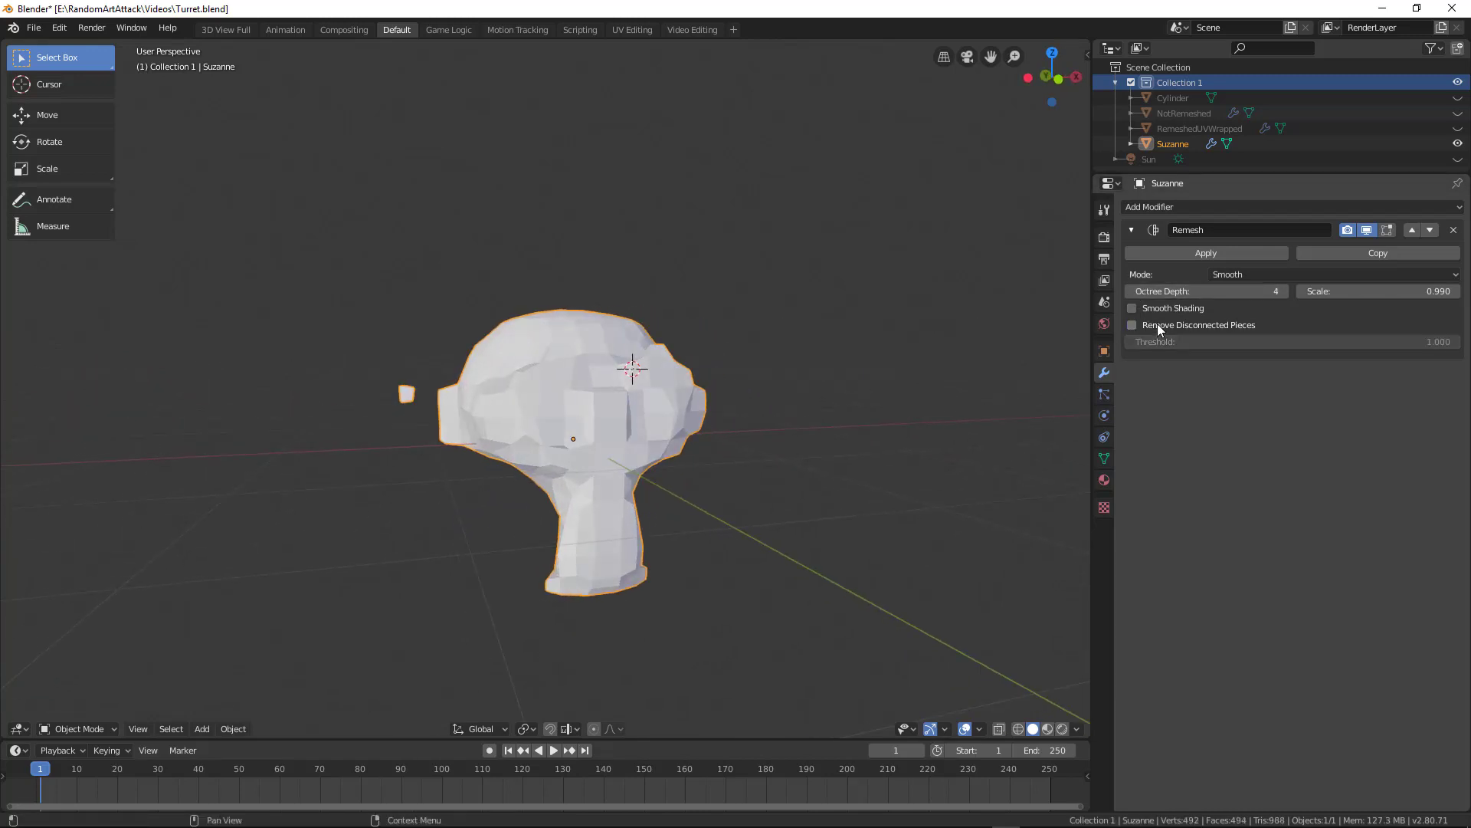
pyautogui.click(1157, 323)
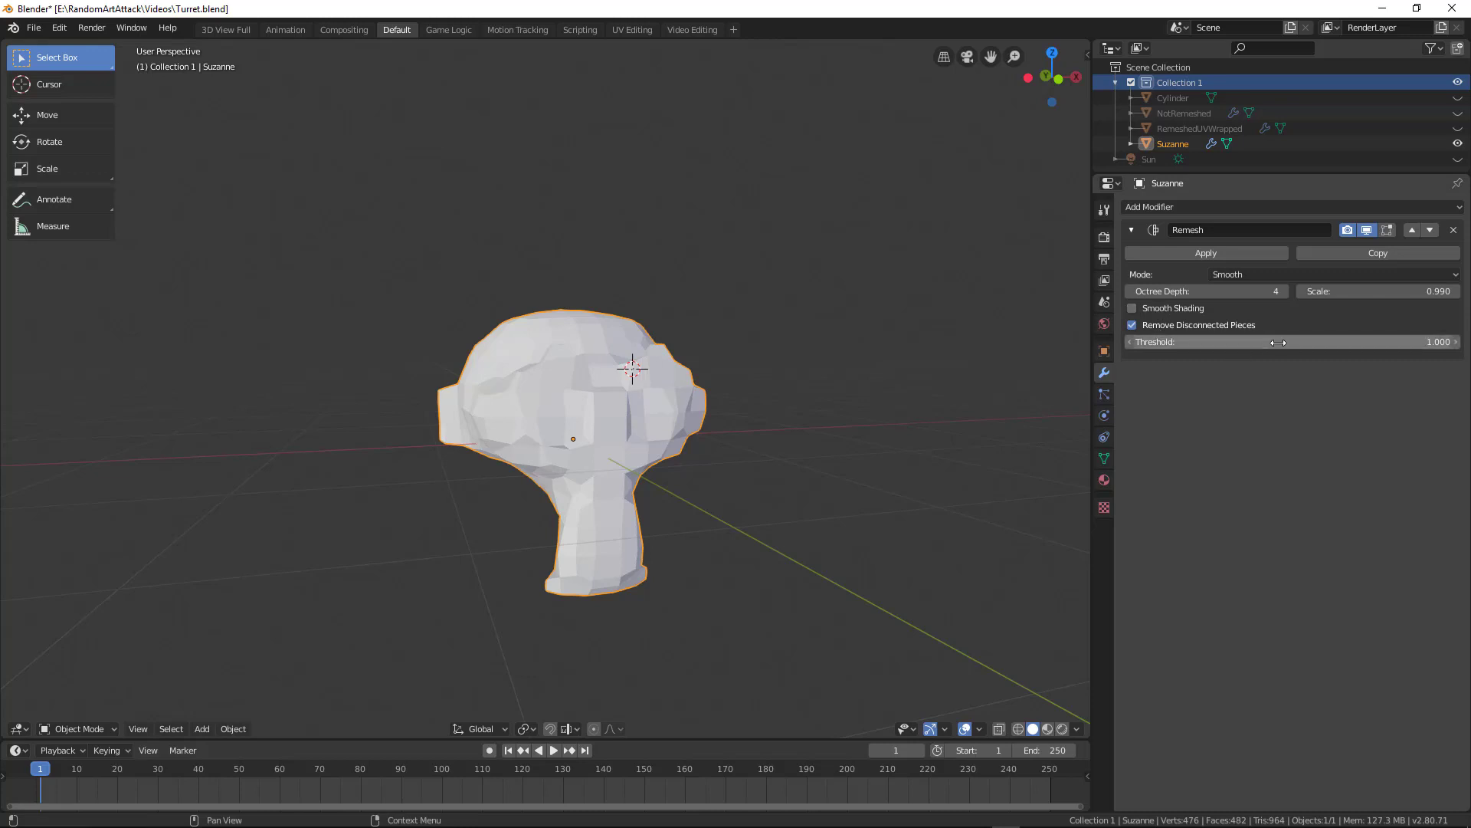
pyautogui.moveTo(1273, 342); pyautogui.dragTo(1259, 340)
pyautogui.scroll(3, 746, 397)
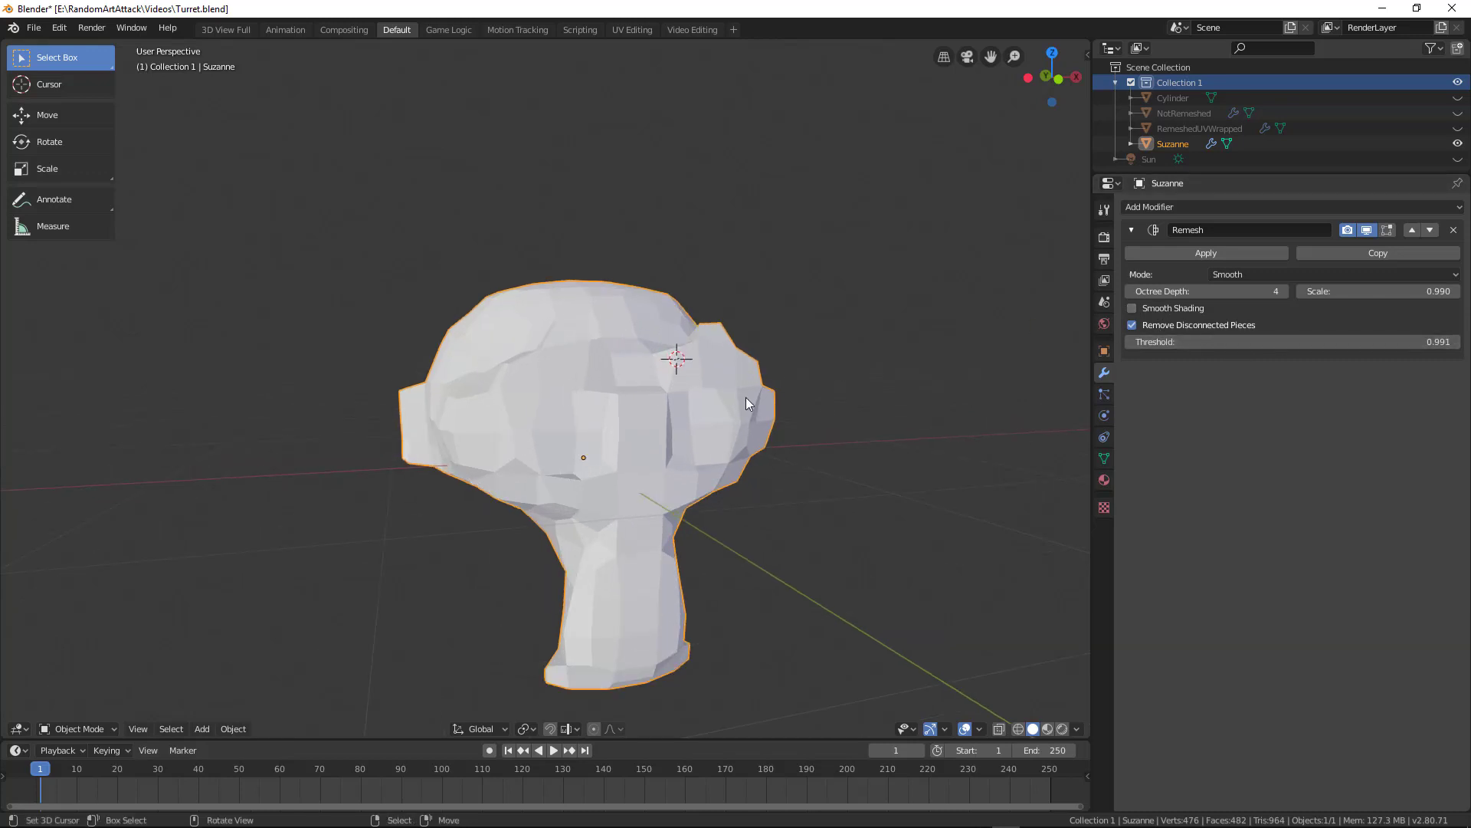
pyautogui.moveTo(730, 389); pyautogui.dragTo(785, 389, button='middle')
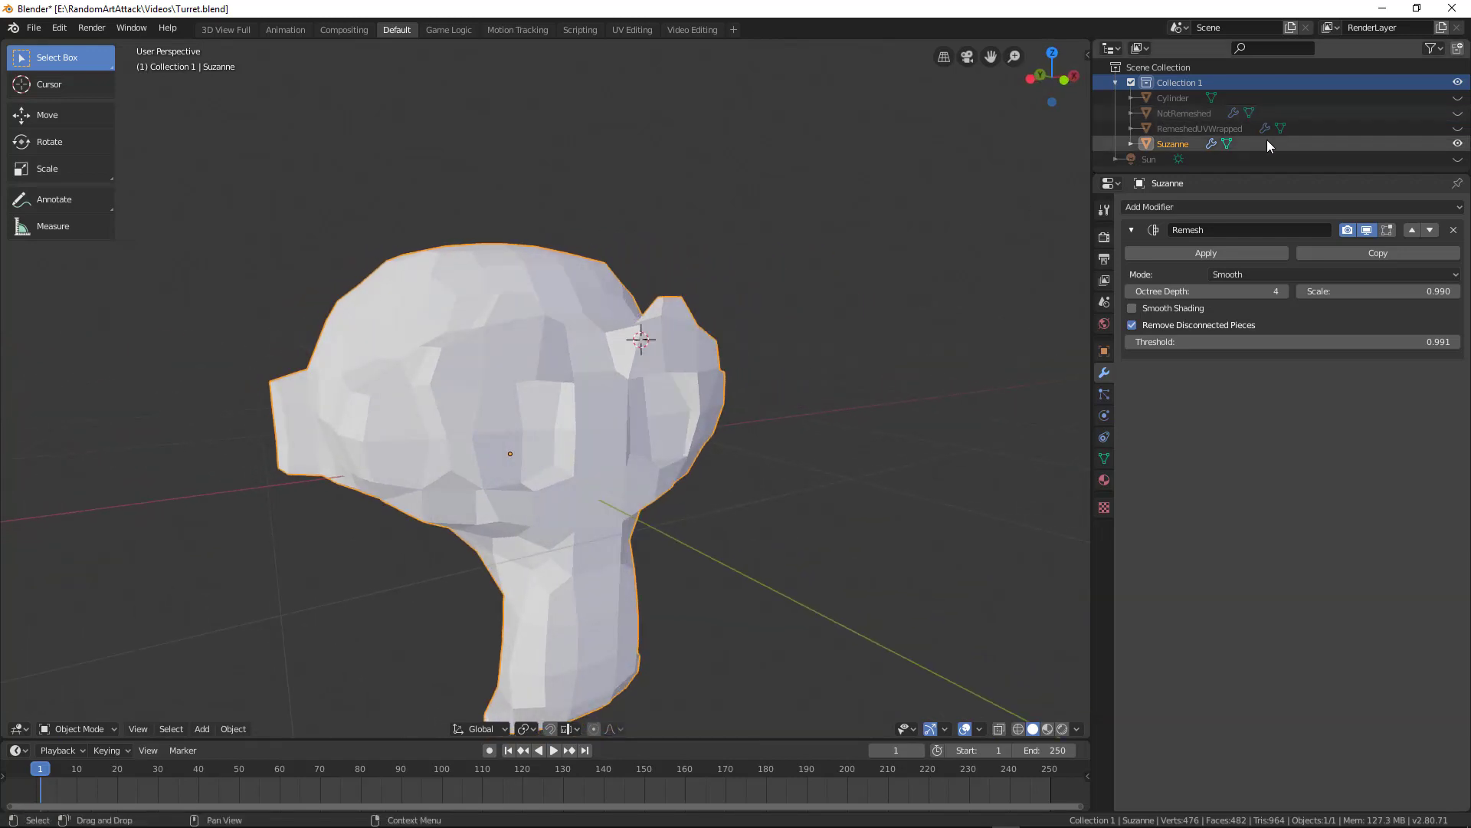
# Step: Hide Suzanne, then show and select the crenellated Cylinder tower
pyautogui.click(1457, 144)
pyautogui.click(1457, 97)
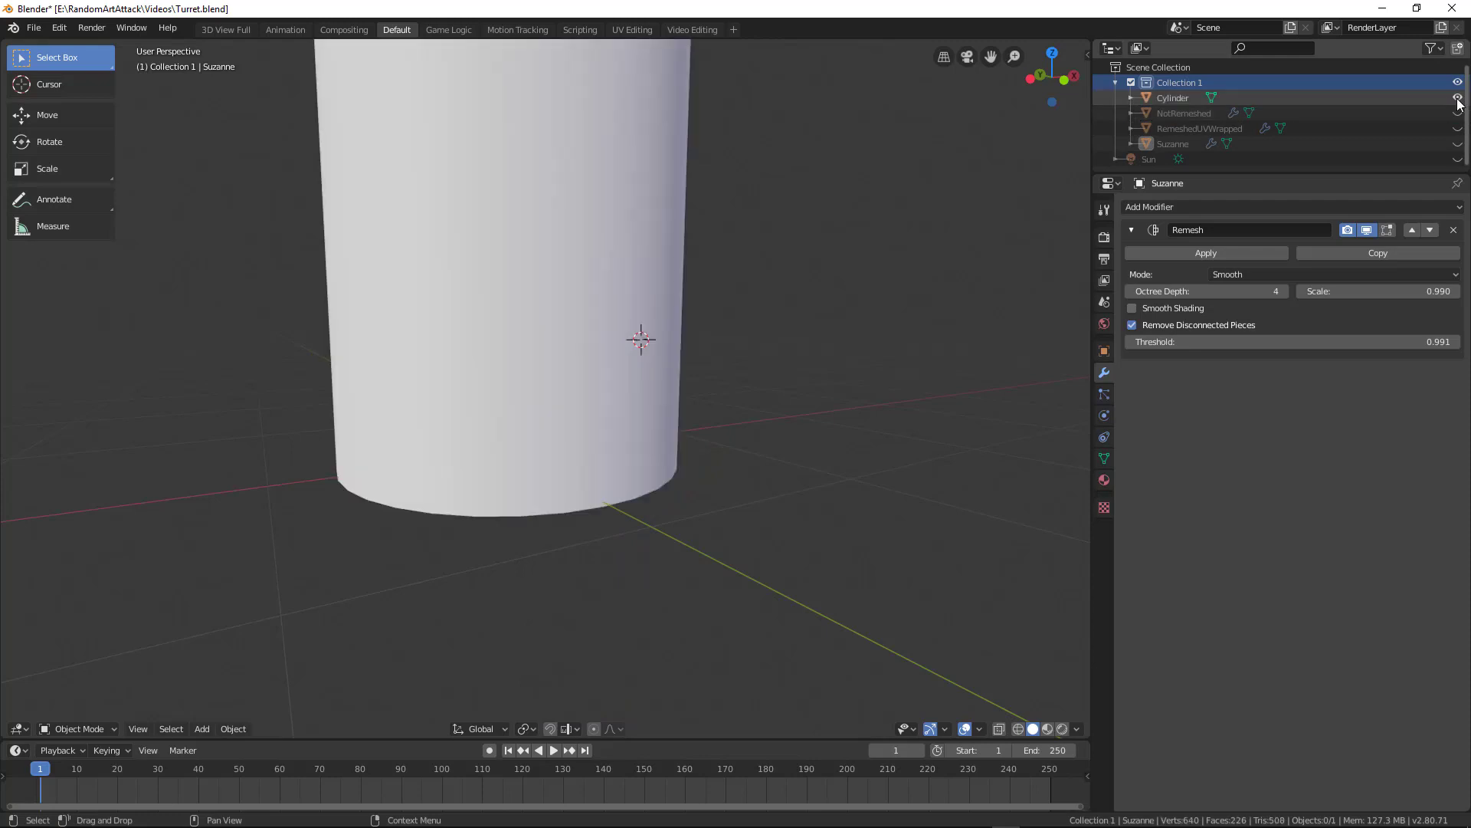
pyautogui.scroll(-5, 757, 233)
pyautogui.moveTo(681, 217); pyautogui.dragTo(585, 318, button='middle')
pyautogui.scroll(2, 518, 315)
pyautogui.click(522, 273)
# Step: Inspect the tower's mesh from several angles in Edit Mode, then return to Object Mode
pyautogui.press('Tab')
pyautogui.scroll(3, 560, 322)
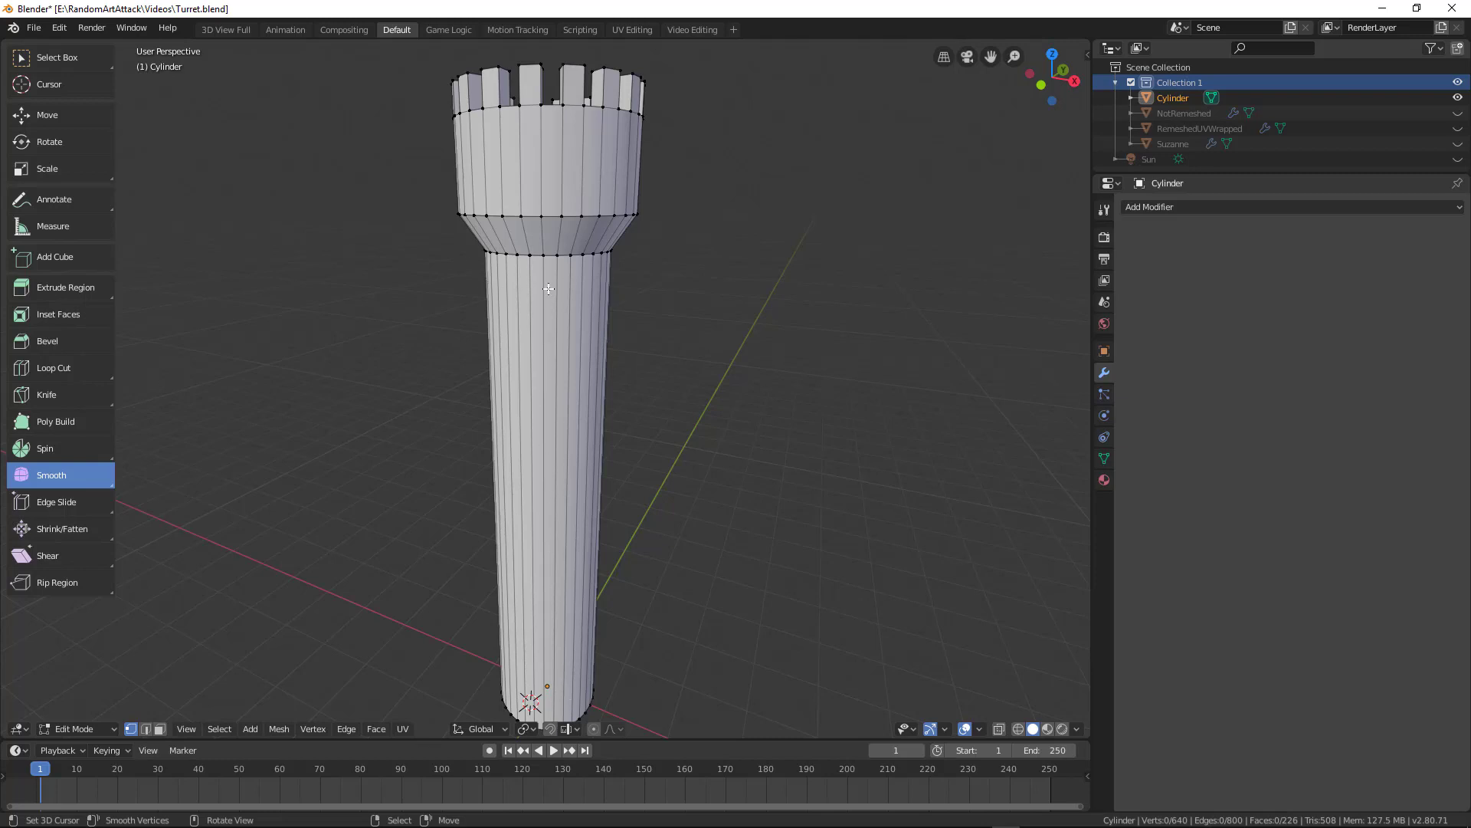
pyautogui.moveTo(537, 347); pyautogui.dragTo(628, 363, button='middle')
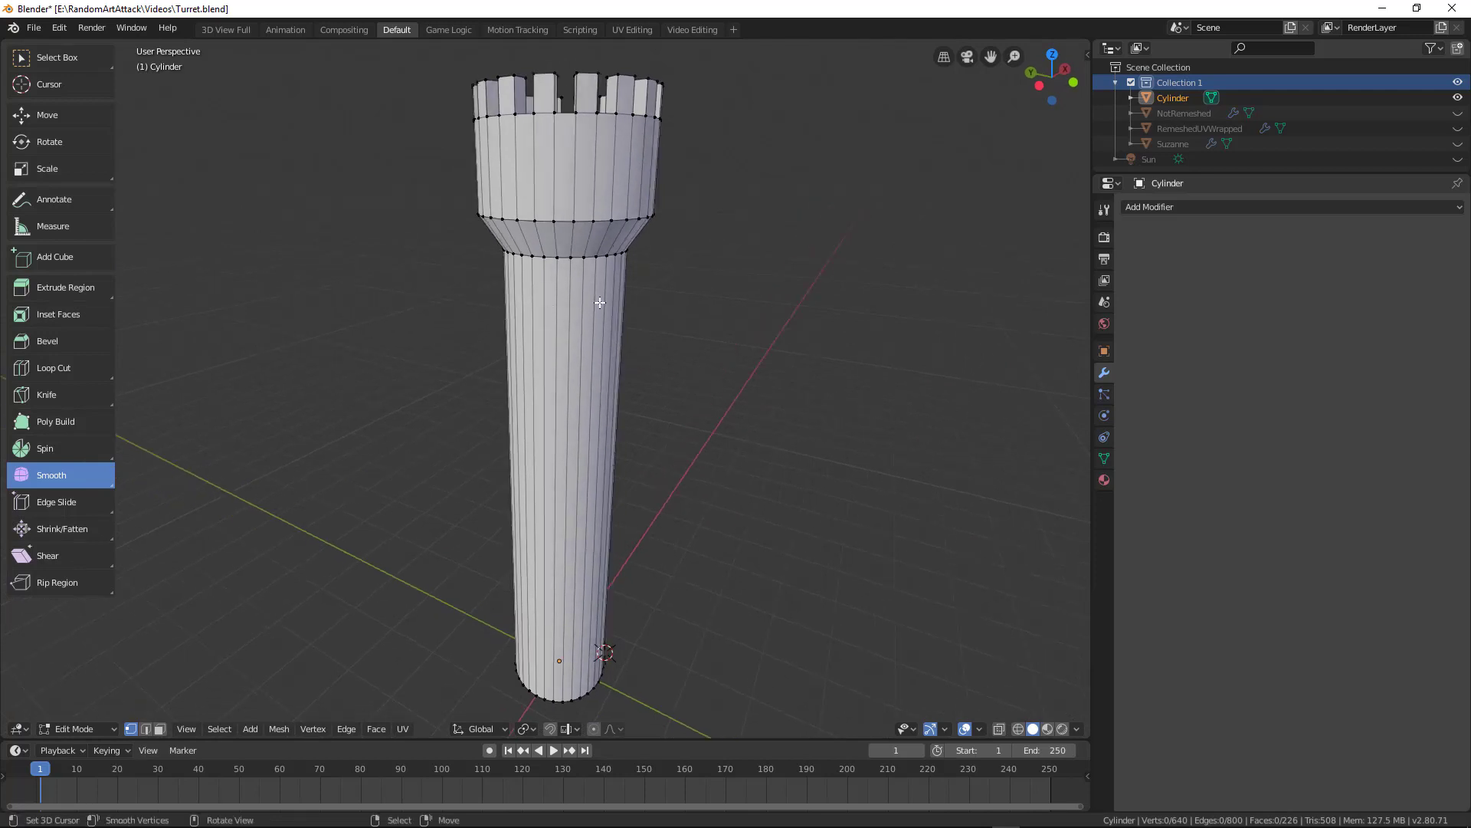
pyautogui.moveTo(600, 302); pyautogui.dragTo(572, 316, button='middle')
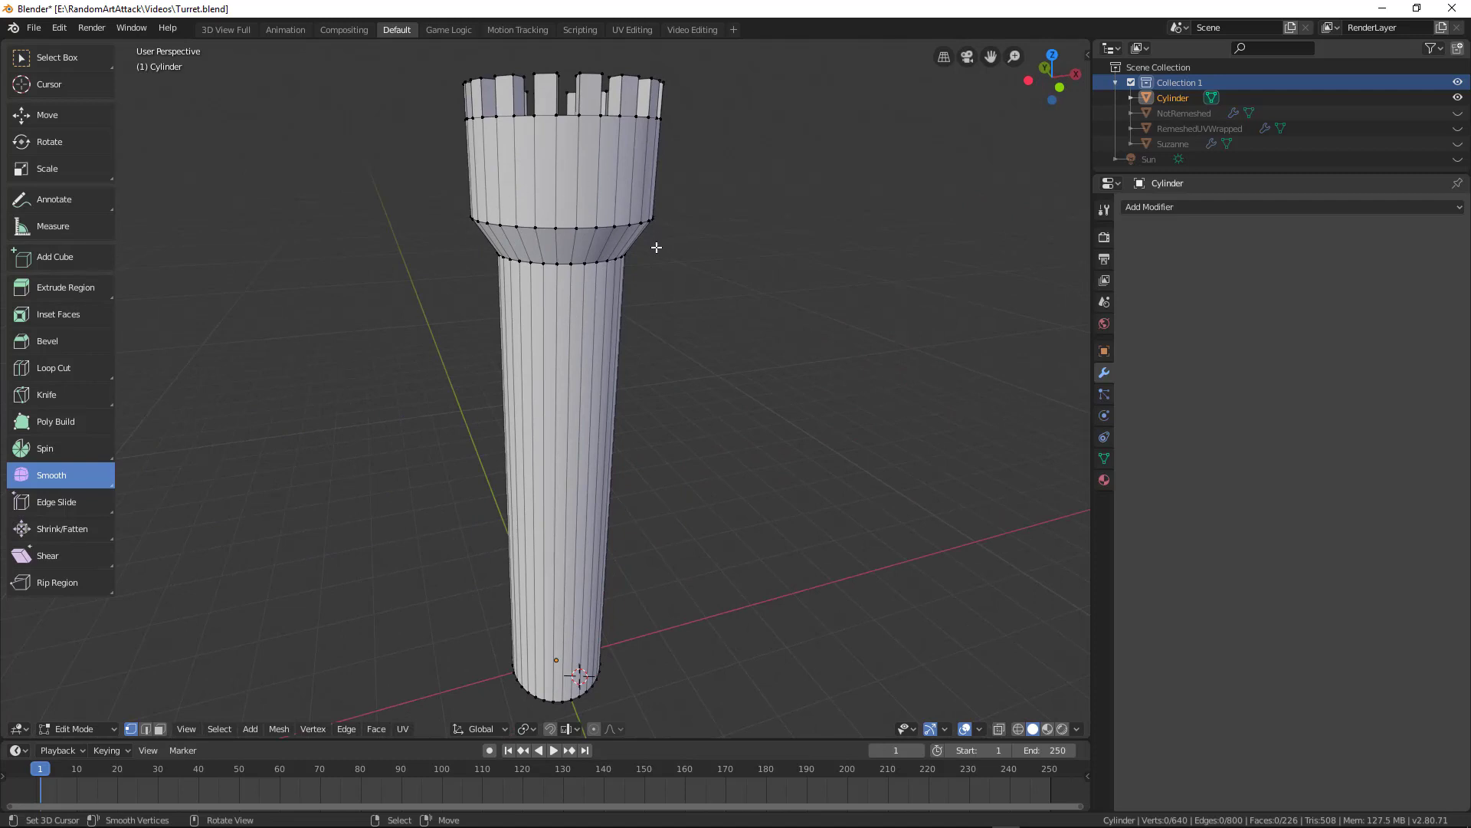
pyautogui.moveTo(656, 247); pyautogui.dragTo(580, 236, button='middle')
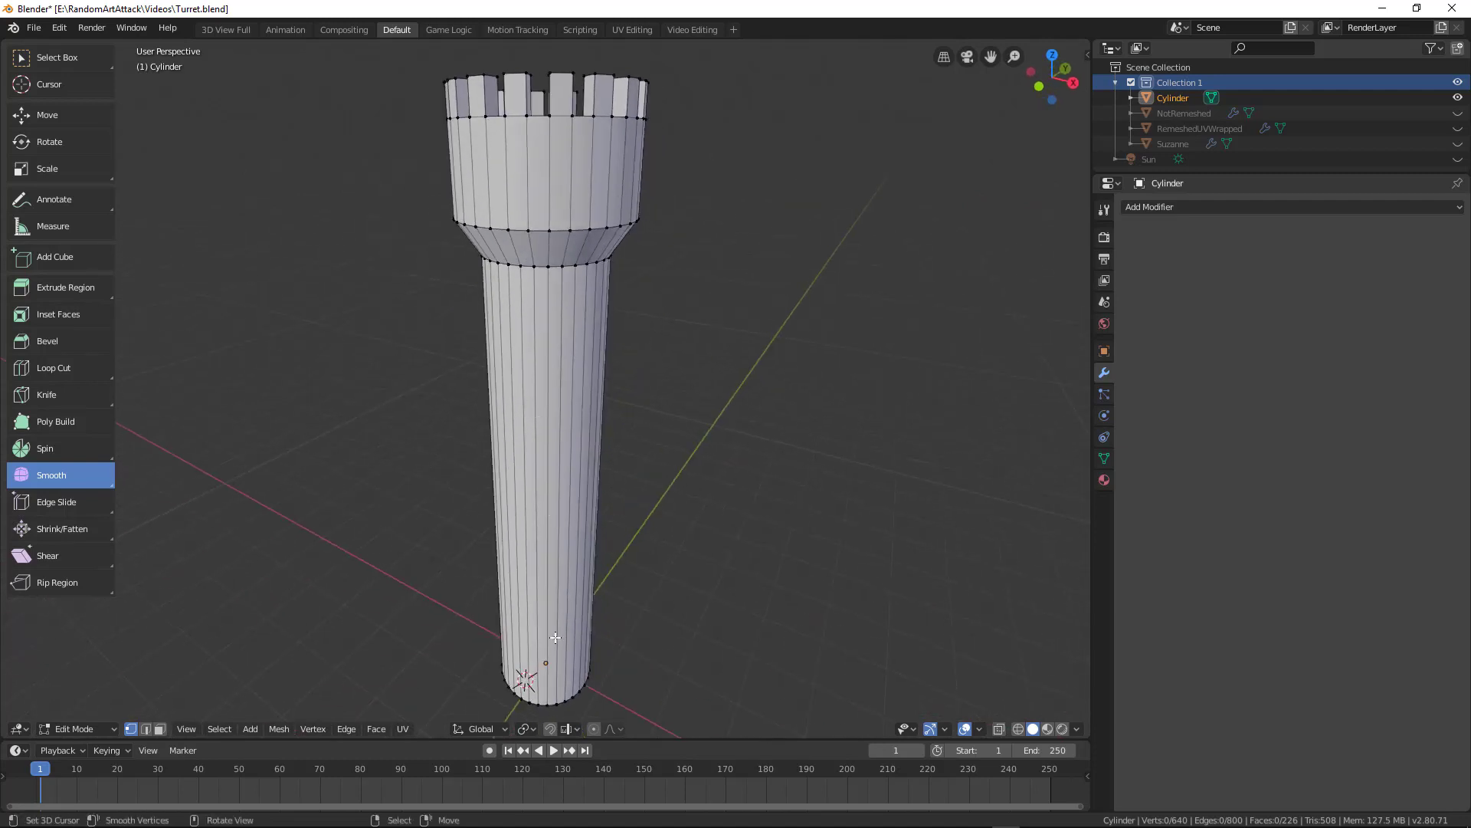
pyautogui.moveTo(555, 638); pyautogui.dragTo(535, 588, button='middle')
pyautogui.moveTo(490, 304); pyautogui.dragTo(501, 352, button='middle')
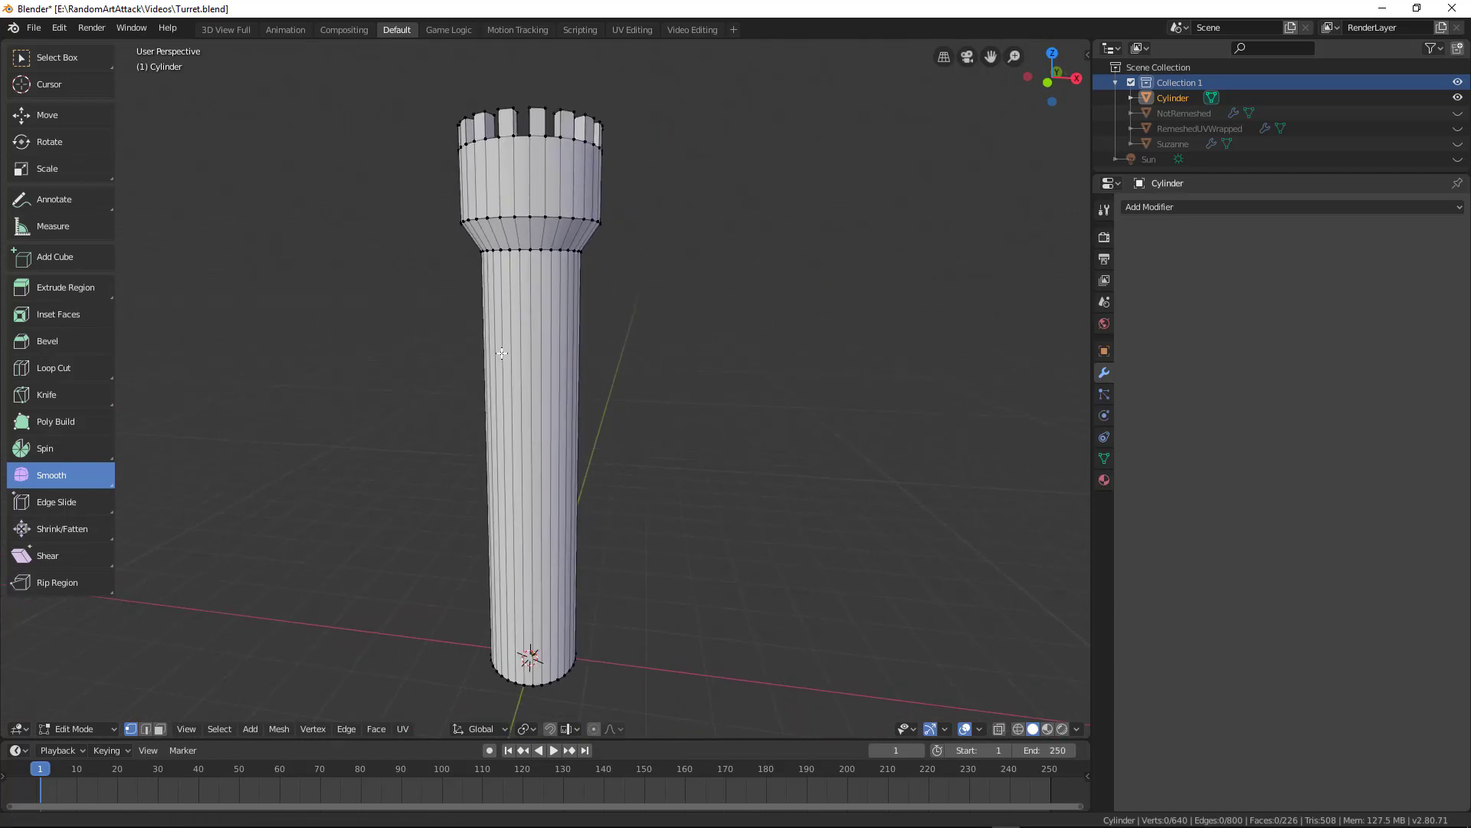
pyautogui.press('Tab')
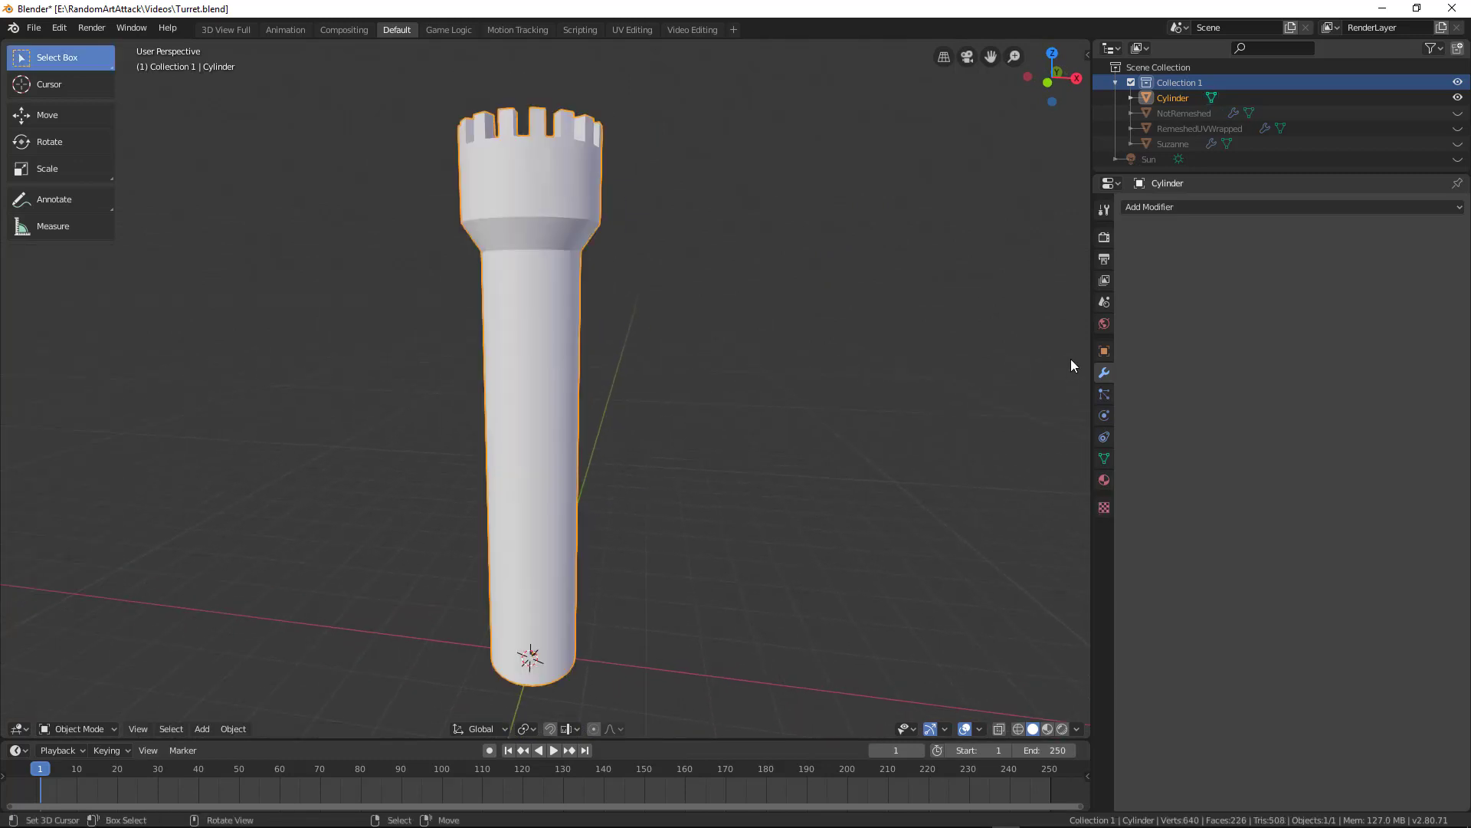
# Step: Add a Remesh modifier to the tower and raise its octree depth to 7
pyautogui.click(1148, 205)
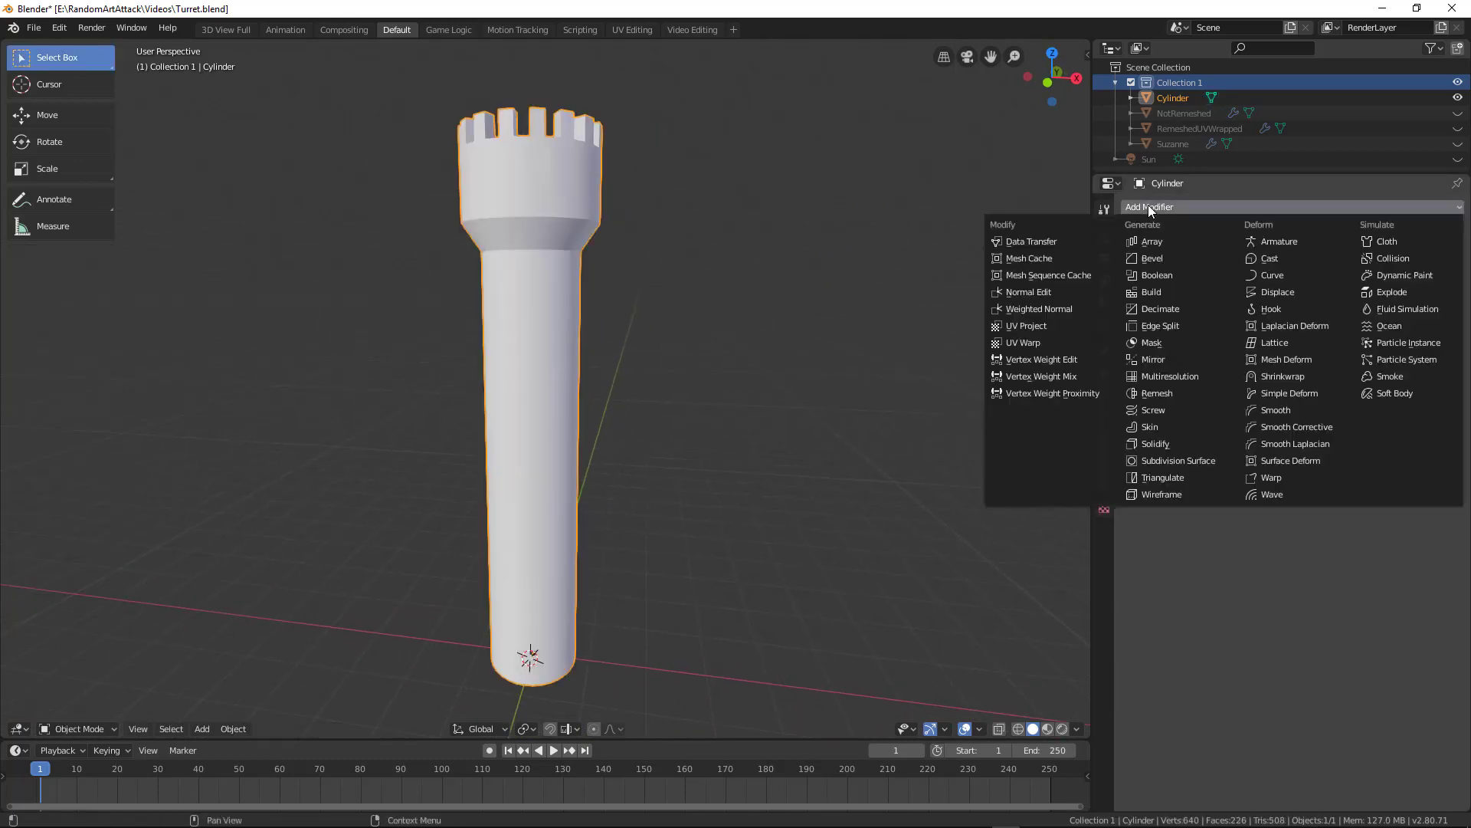
pyautogui.click(1168, 392)
pyautogui.moveTo(766, 322); pyautogui.dragTo(511, 162, button='middle')
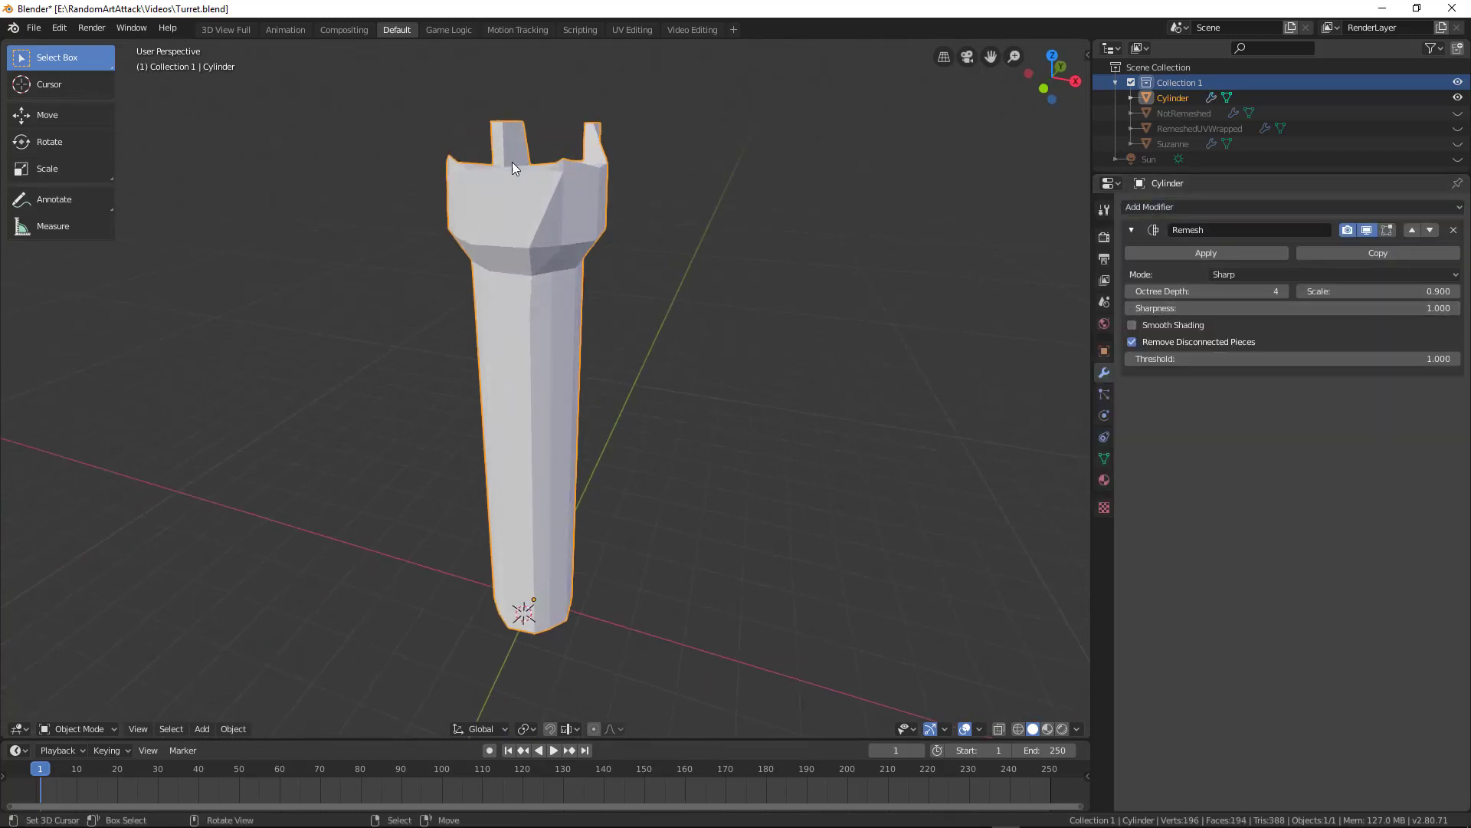
pyautogui.click(1282, 291)
pyautogui.click(1283, 291)
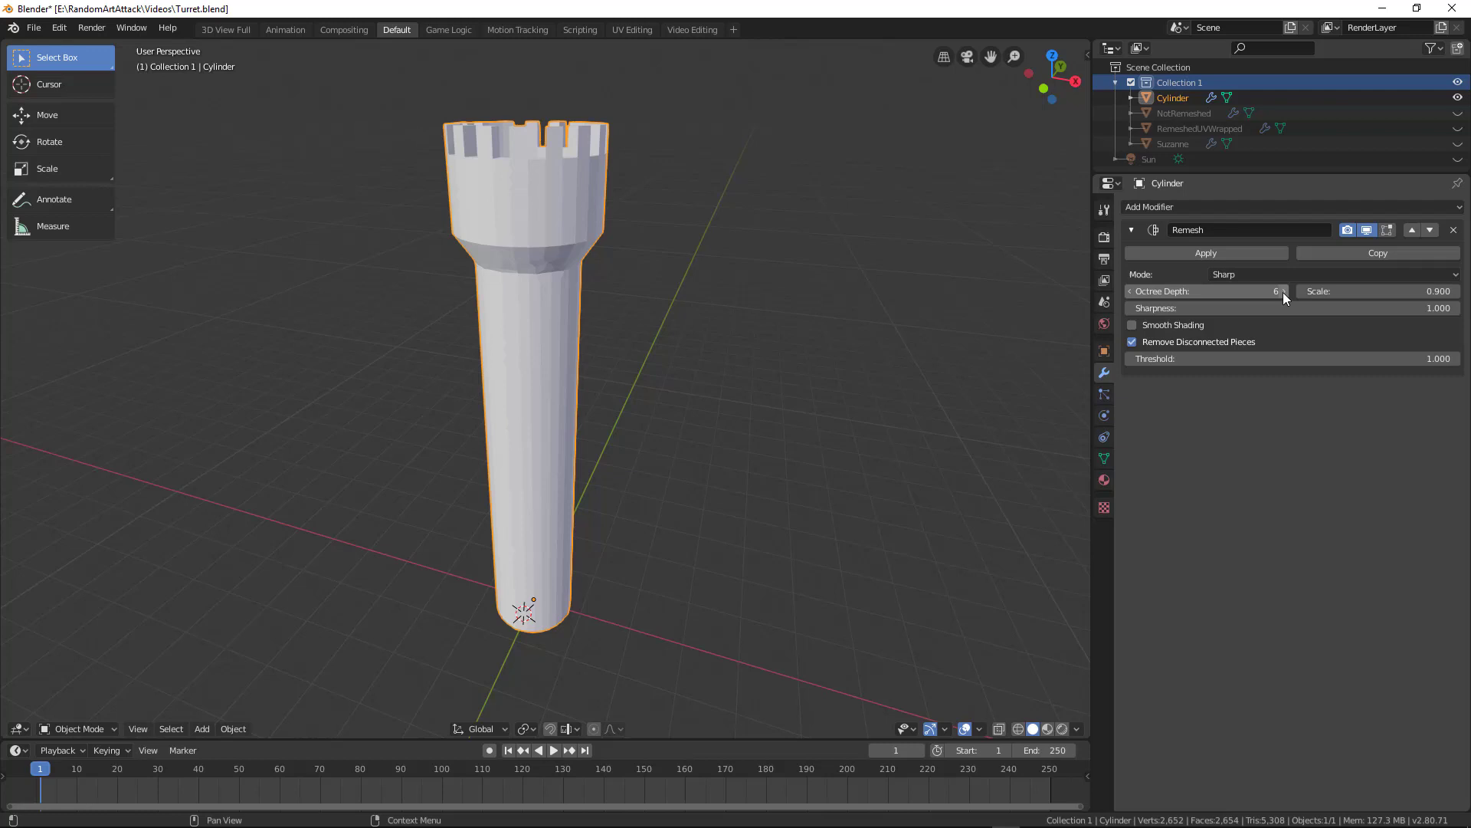
pyautogui.moveTo(680, 250); pyautogui.dragTo(732, 253, button='middle')
pyautogui.click(1282, 291)
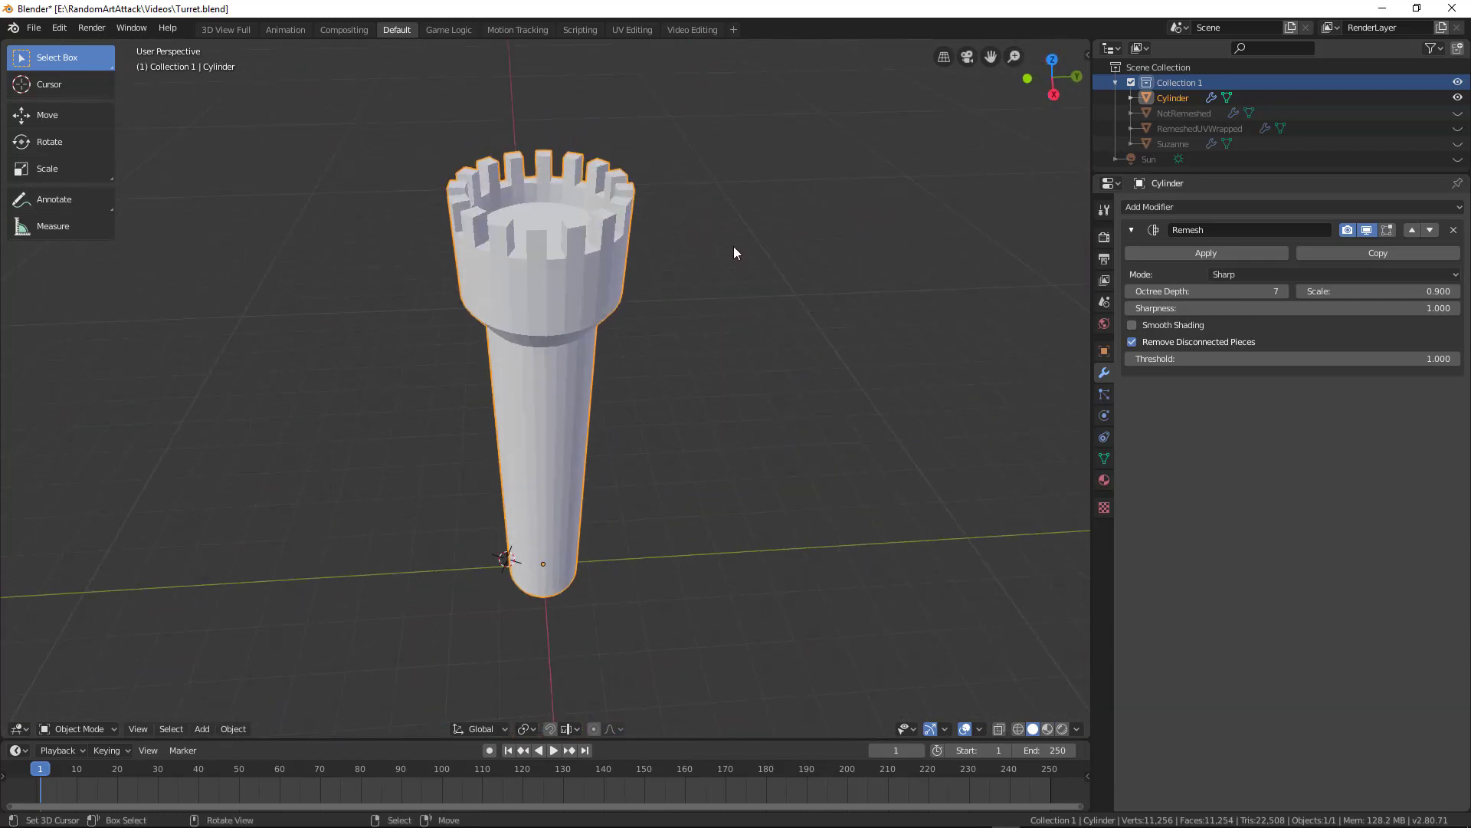
# Step: Compare Smooth and Blocks remesh modes on the tower, then settle on Sharp
pyautogui.click(1226, 274)
pyautogui.click(1228, 309)
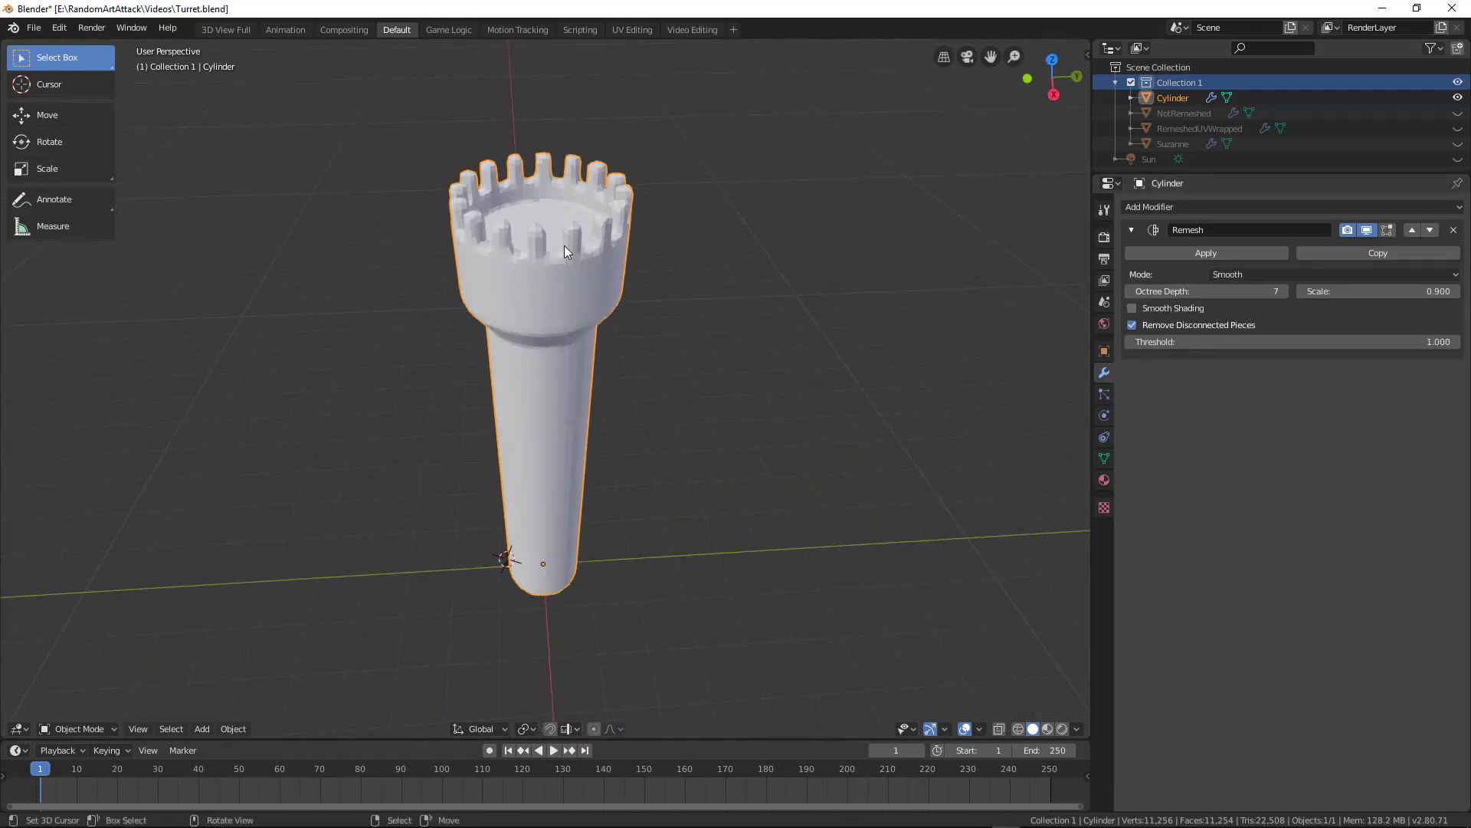
pyautogui.moveTo(564, 246); pyautogui.dragTo(659, 261, button='middle')
pyautogui.click(1244, 274)
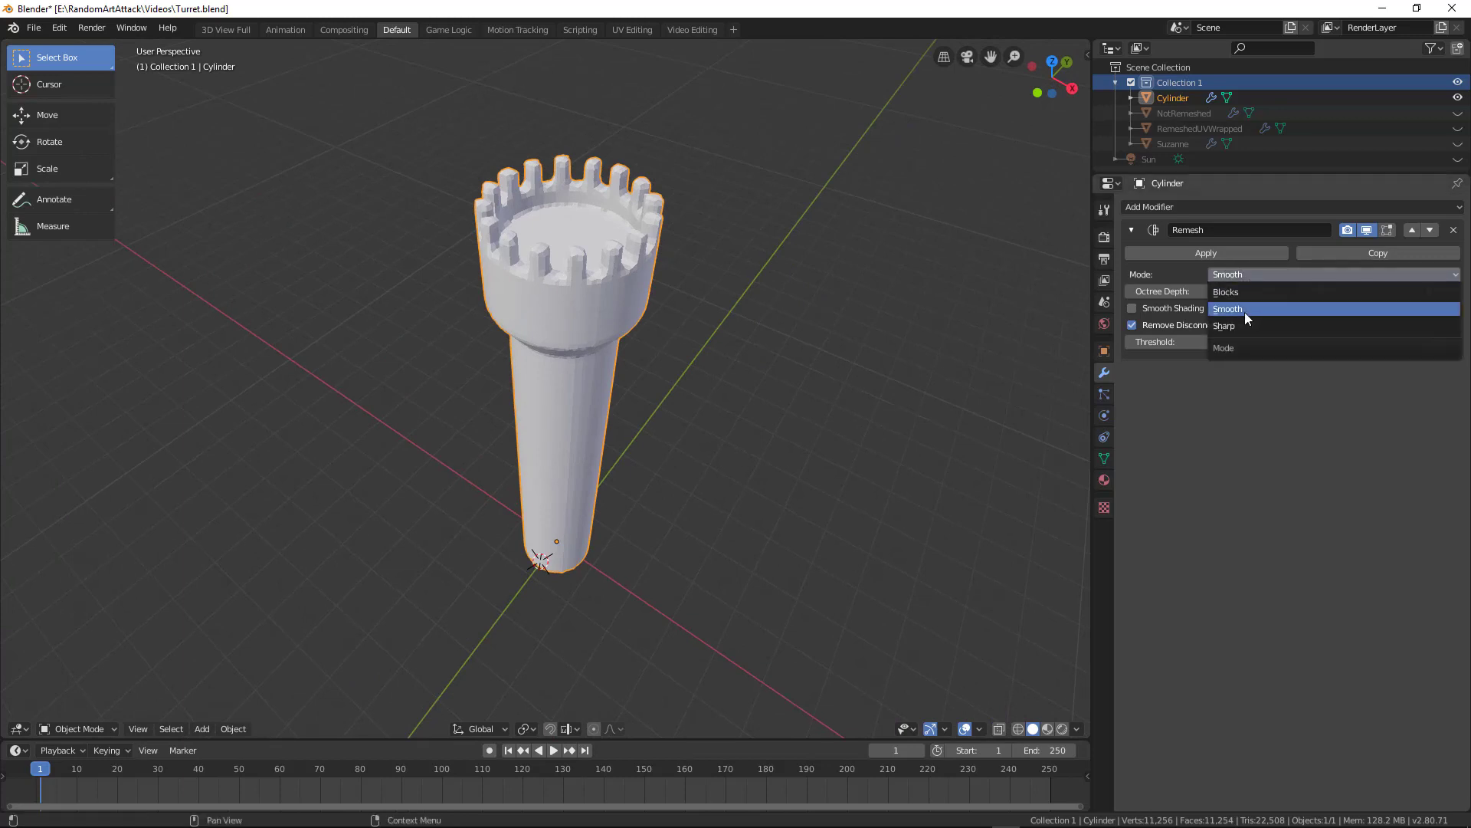
pyautogui.click(1234, 292)
pyautogui.moveTo(767, 257); pyautogui.dragTo(785, 285, button='middle')
pyautogui.click(1239, 274)
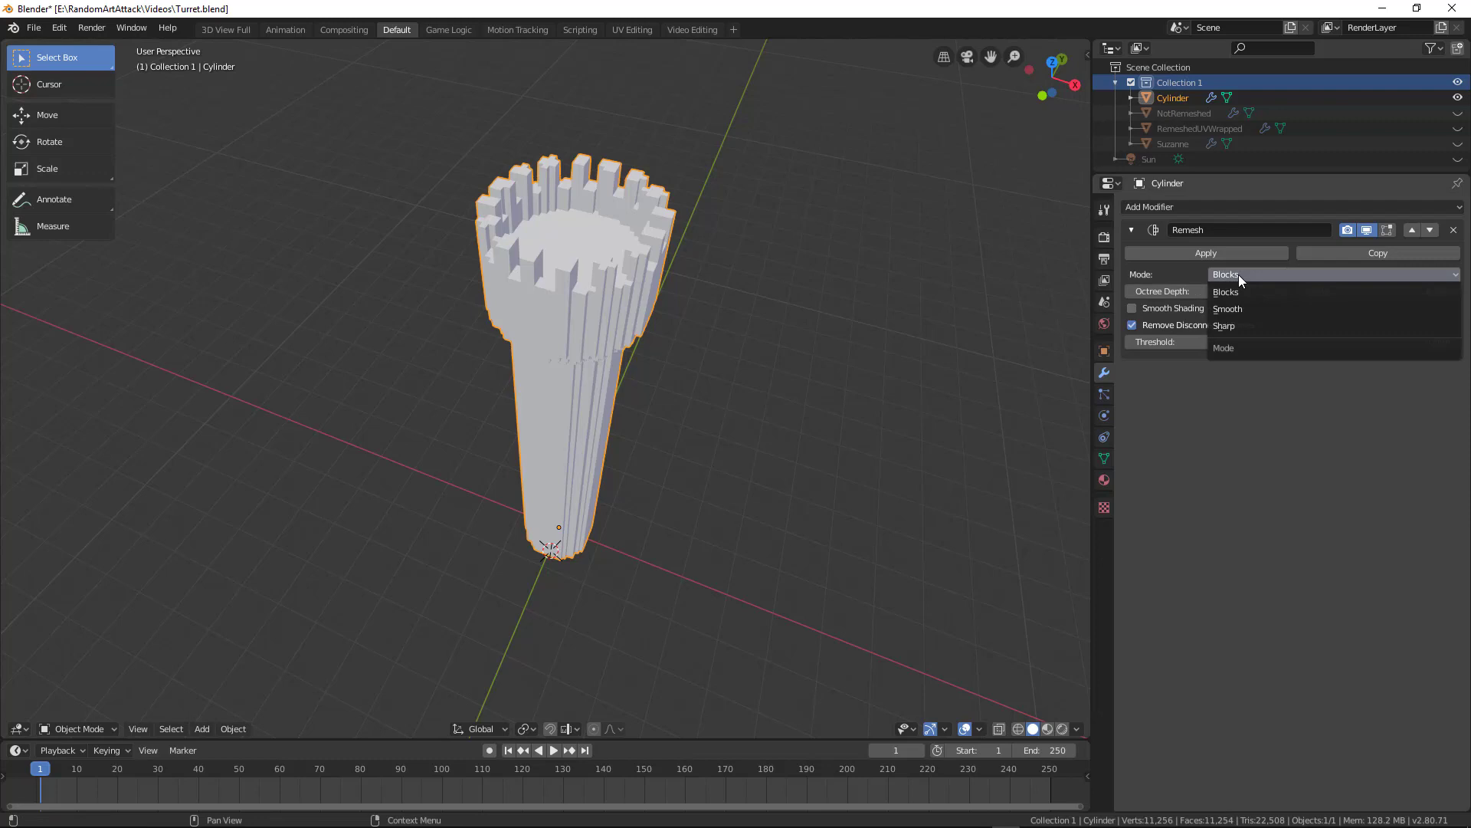
pyautogui.click(1236, 324)
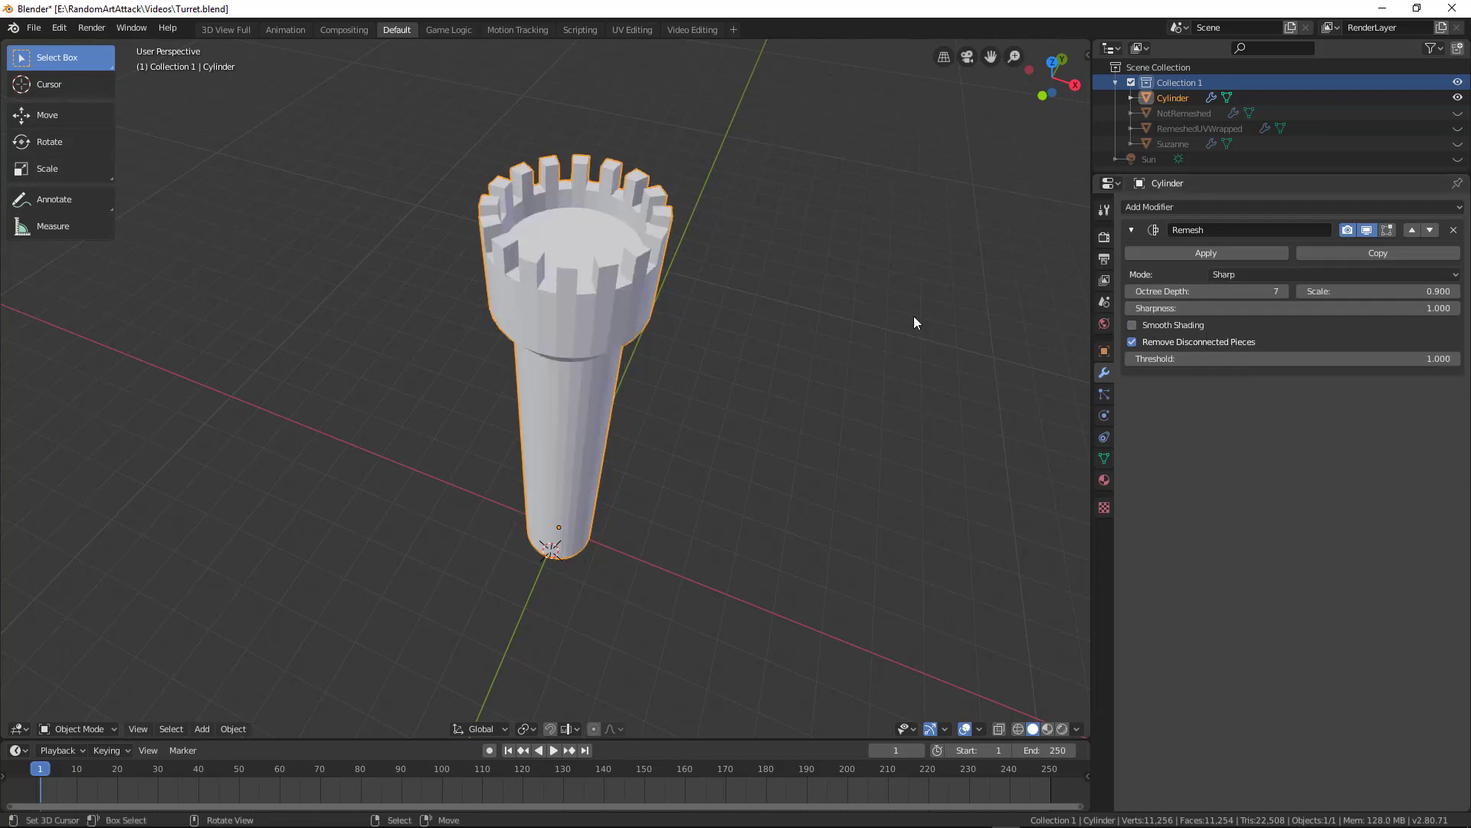
pyautogui.moveTo(914, 316); pyautogui.dragTo(1037, 287, button='middle')
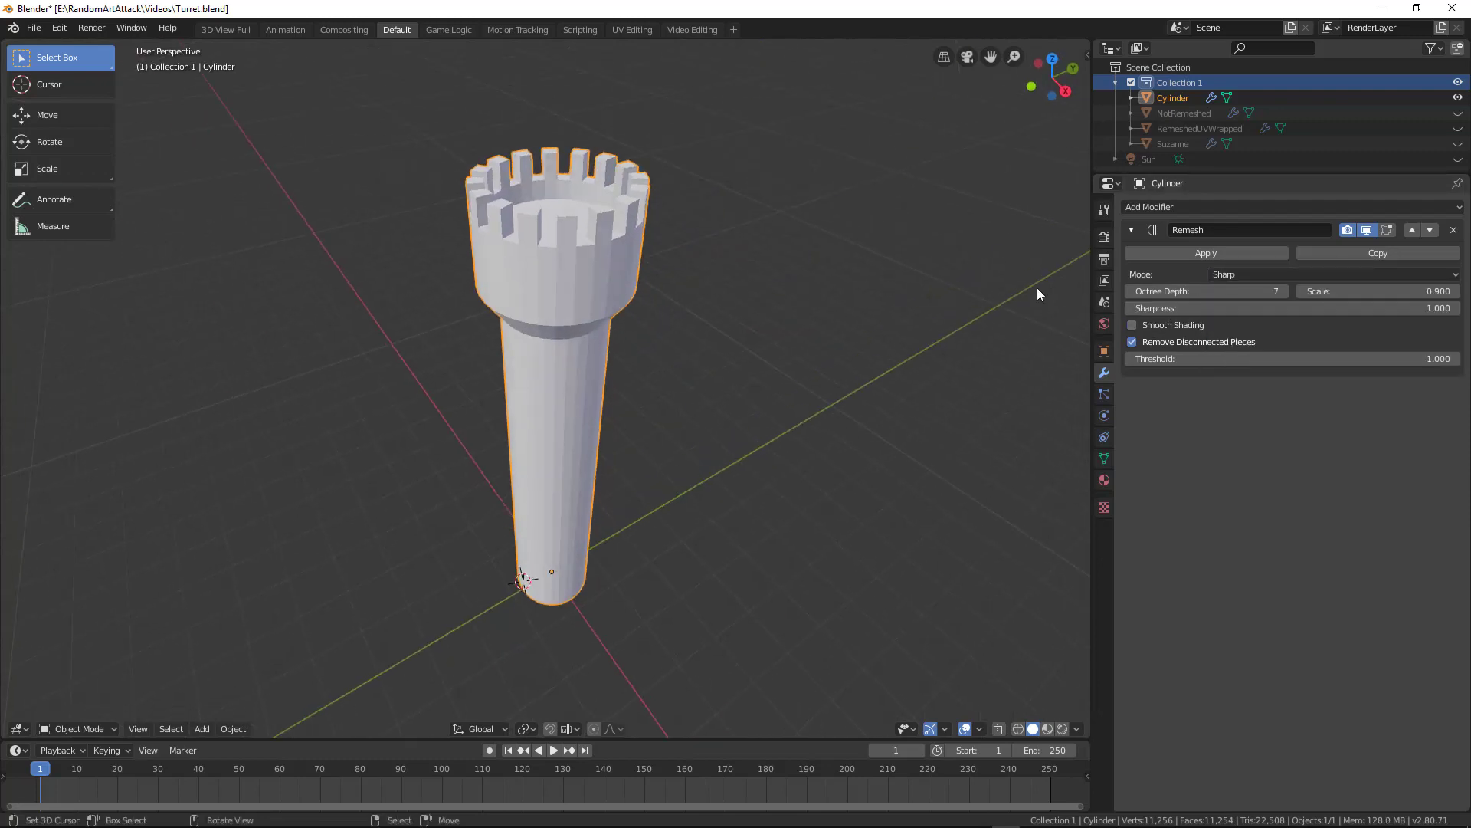
# Step: Apply the tower's Remesh and inspect the resulting 11,256-vertex quad grid in Edit Mode
pyautogui.click(1199, 255)
pyautogui.press('Tab')
pyautogui.moveTo(718, 330); pyautogui.dragTo(607, 263, button='middle')
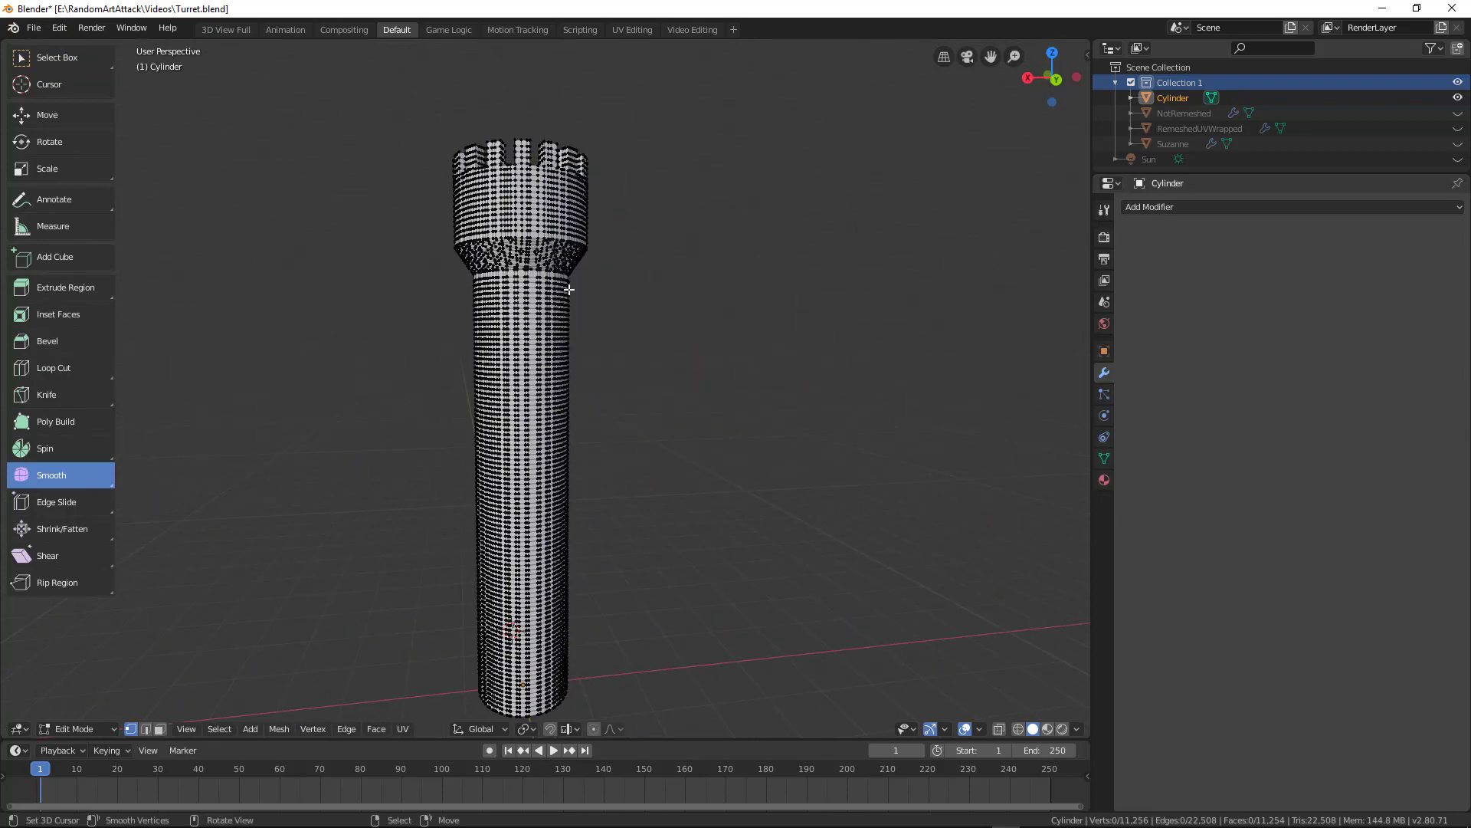
pyautogui.scroll(4, 529, 365)
pyautogui.moveTo(530, 364); pyautogui.dragTo(565, 170, button='middle')
pyautogui.moveTo(500, 239); pyautogui.dragTo(583, 315, button='middle')
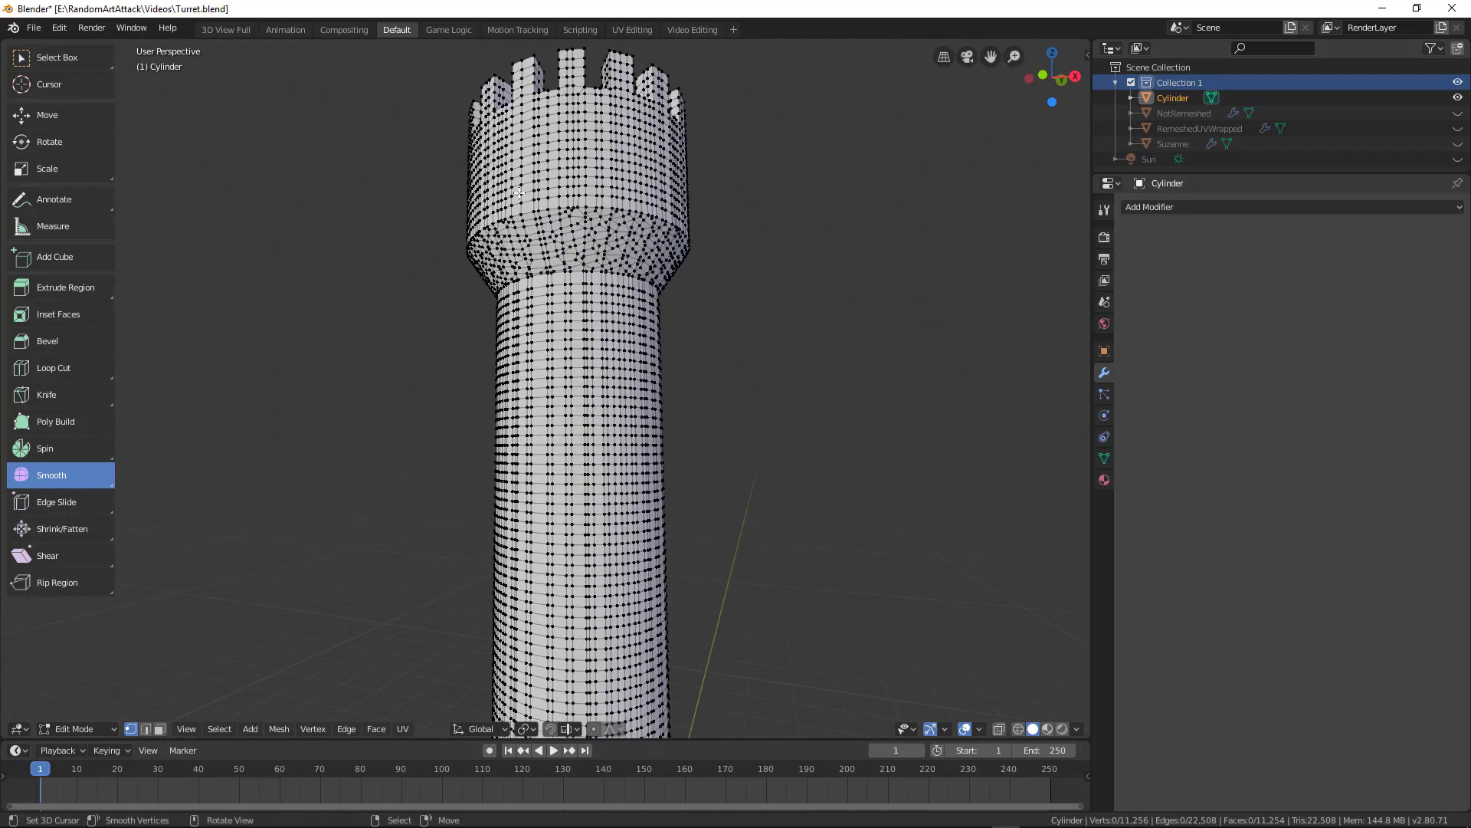
pyautogui.moveTo(519, 192); pyautogui.dragTo(535, 277, button='middle')
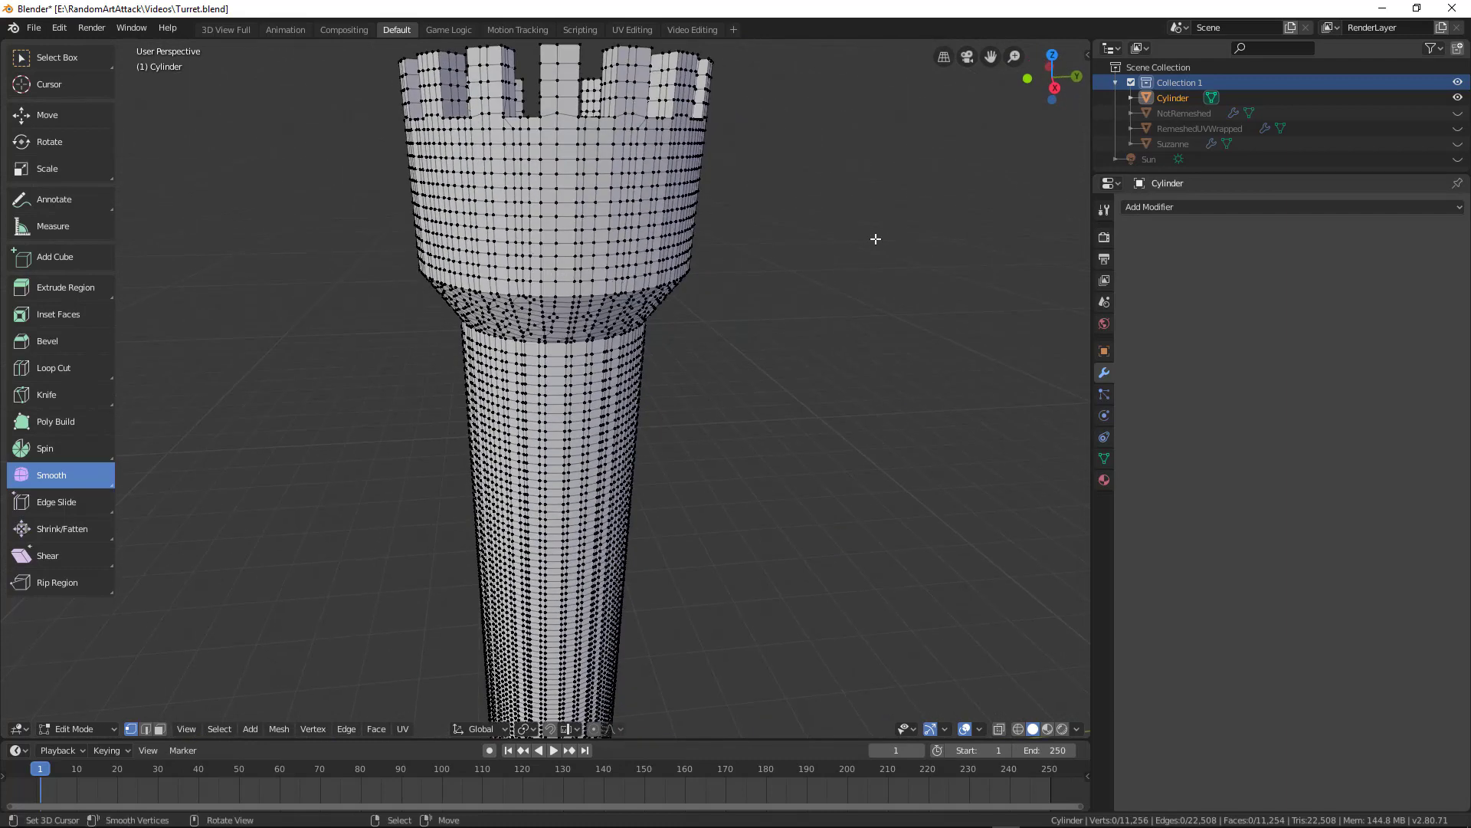
# Step: Hide the remeshed Cylinder and show the textured RemeshedUVWrapped tower
pyautogui.click(1458, 97)
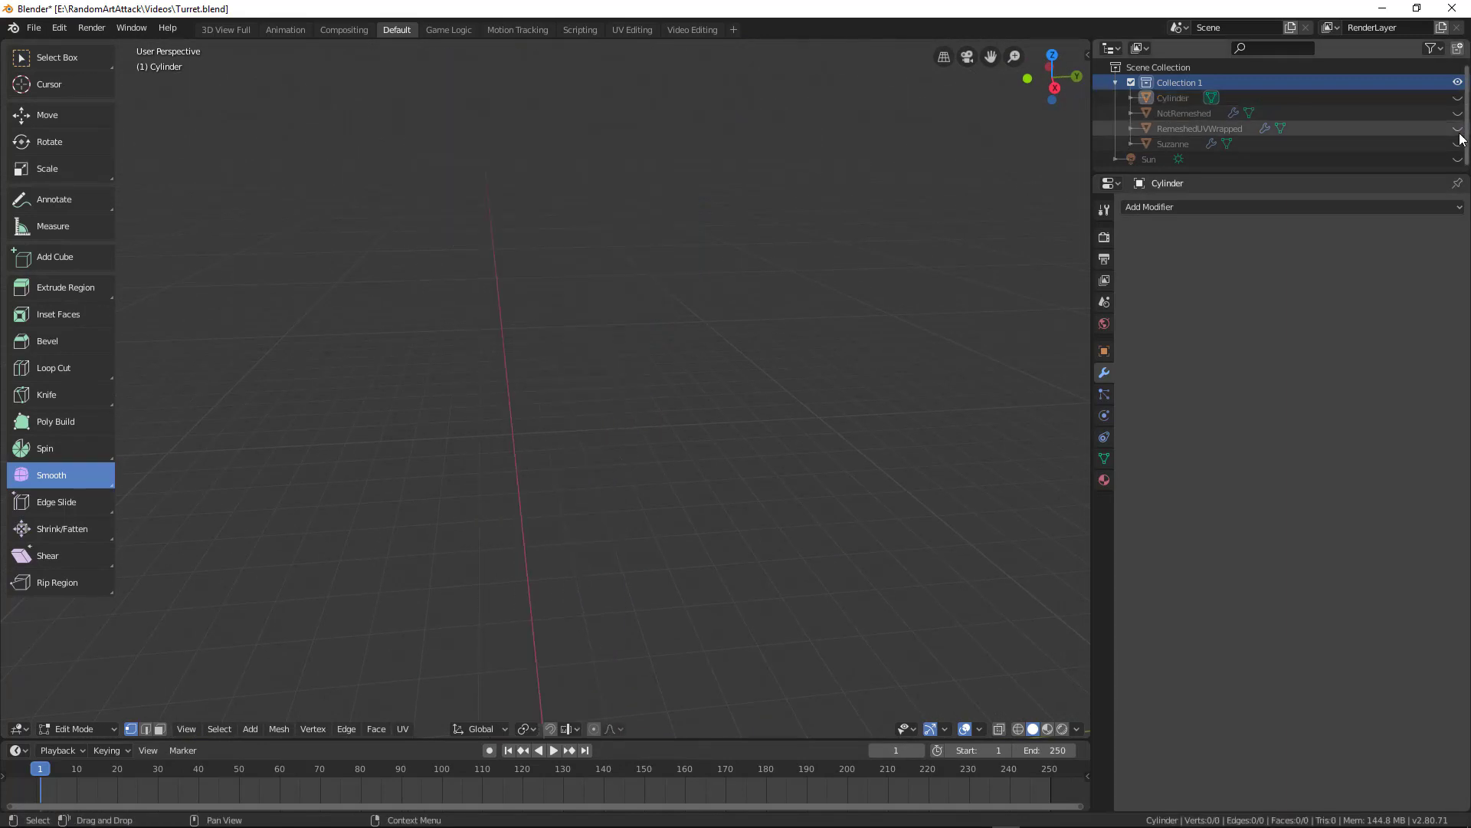
pyautogui.click(1457, 128)
pyautogui.moveTo(728, 262)
pyautogui.mouseDown(button='middle')
pyautogui.moveTo(676, 233)
pyautogui.moveTo(736, 233)
pyautogui.moveTo(821, 272)
pyautogui.moveTo(744, 277)
pyautogui.mouseUp(button='middle')
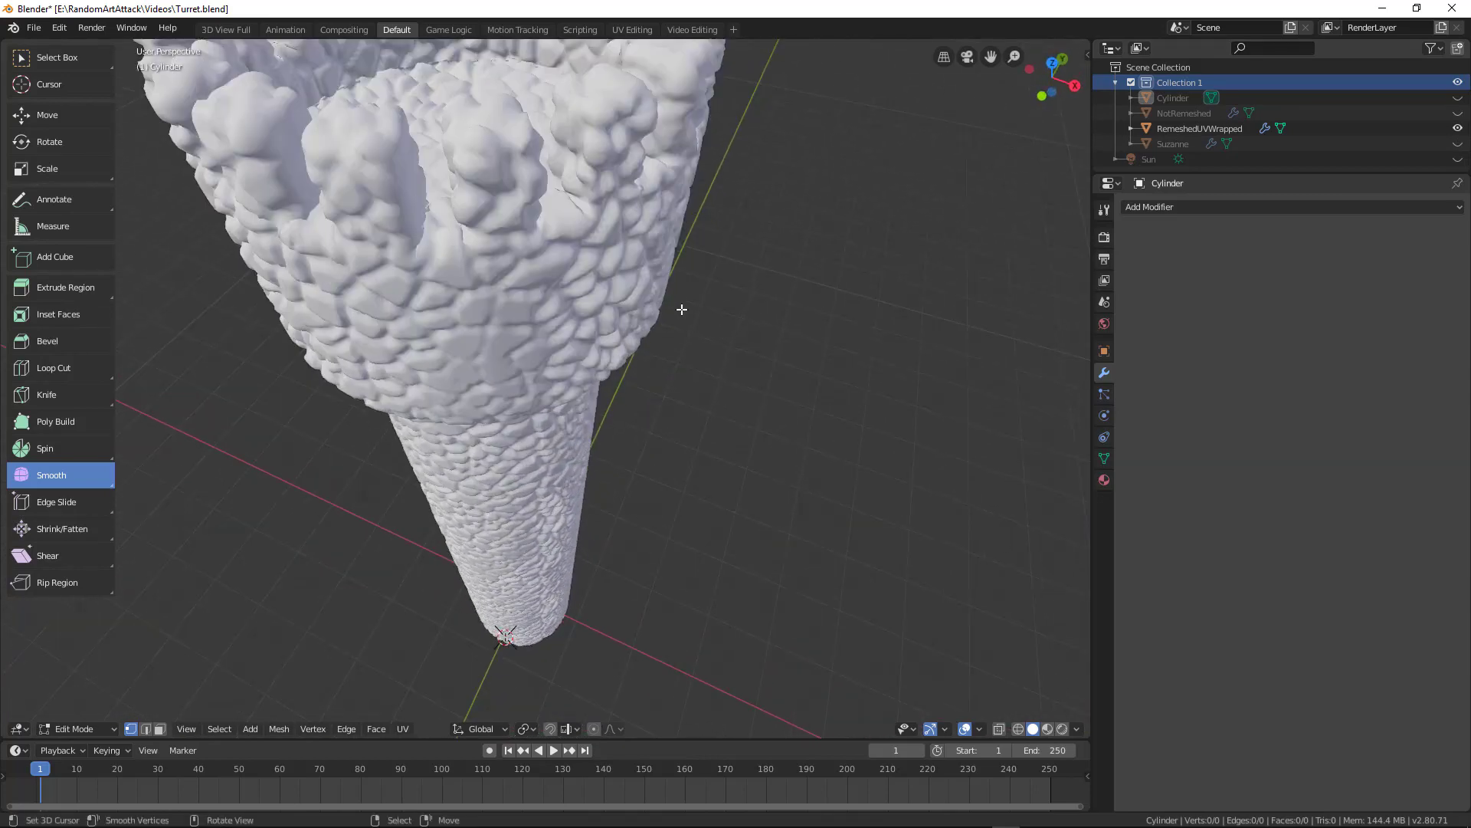
pyautogui.moveTo(683, 308); pyautogui.dragTo(639, 278, button='middle')
pyautogui.scroll(5, 639, 277)
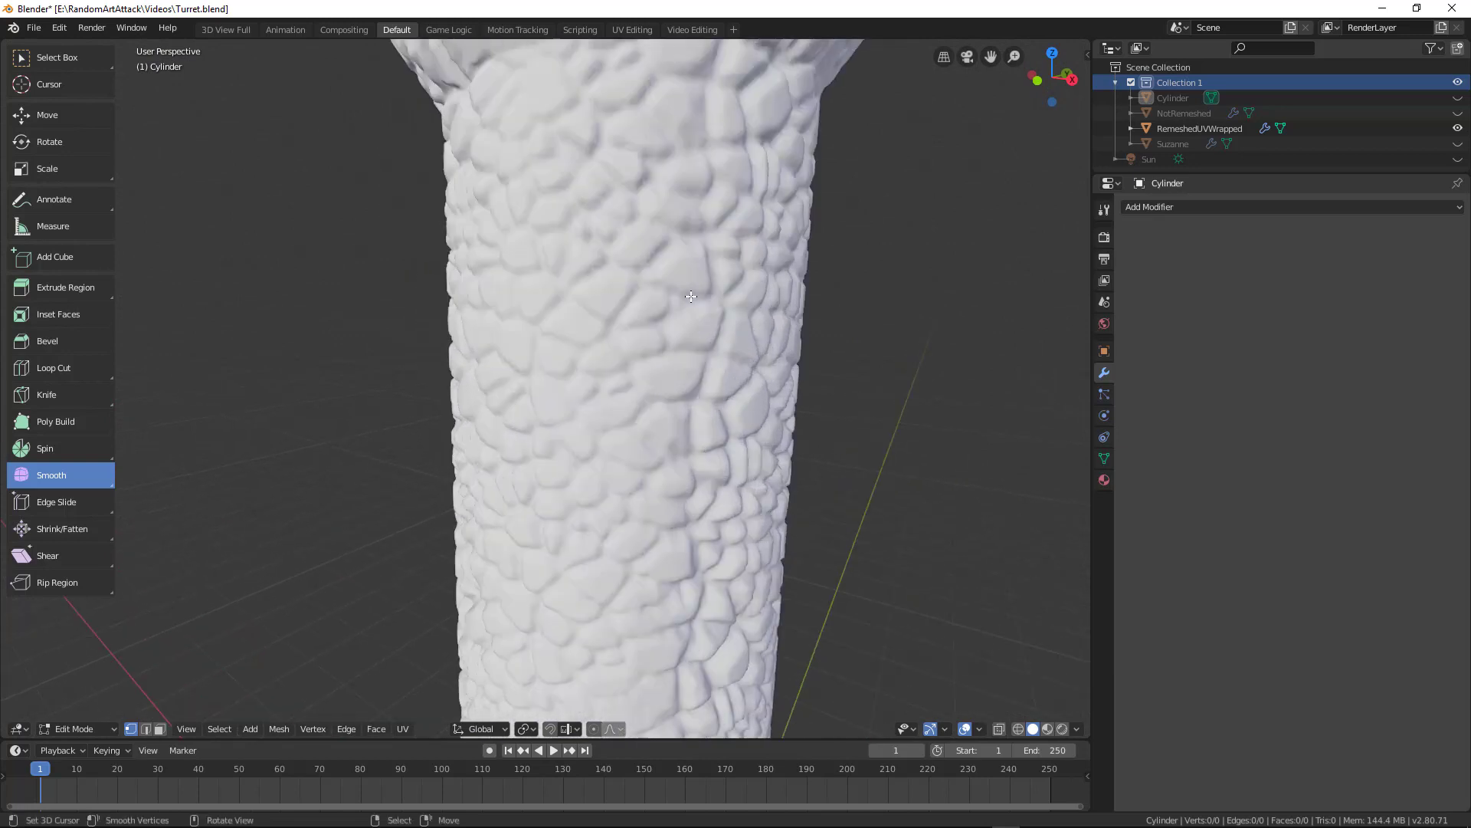
pyautogui.moveTo(736, 309); pyautogui.dragTo(659, 312, button='middle')
# Step: Place the 3D cursor on the turret, return to Object Mode, and frame the whole turret
pyautogui.keyDown('shift'); pyautogui.rightClick(634, 307); pyautogui.keyUp('shift')
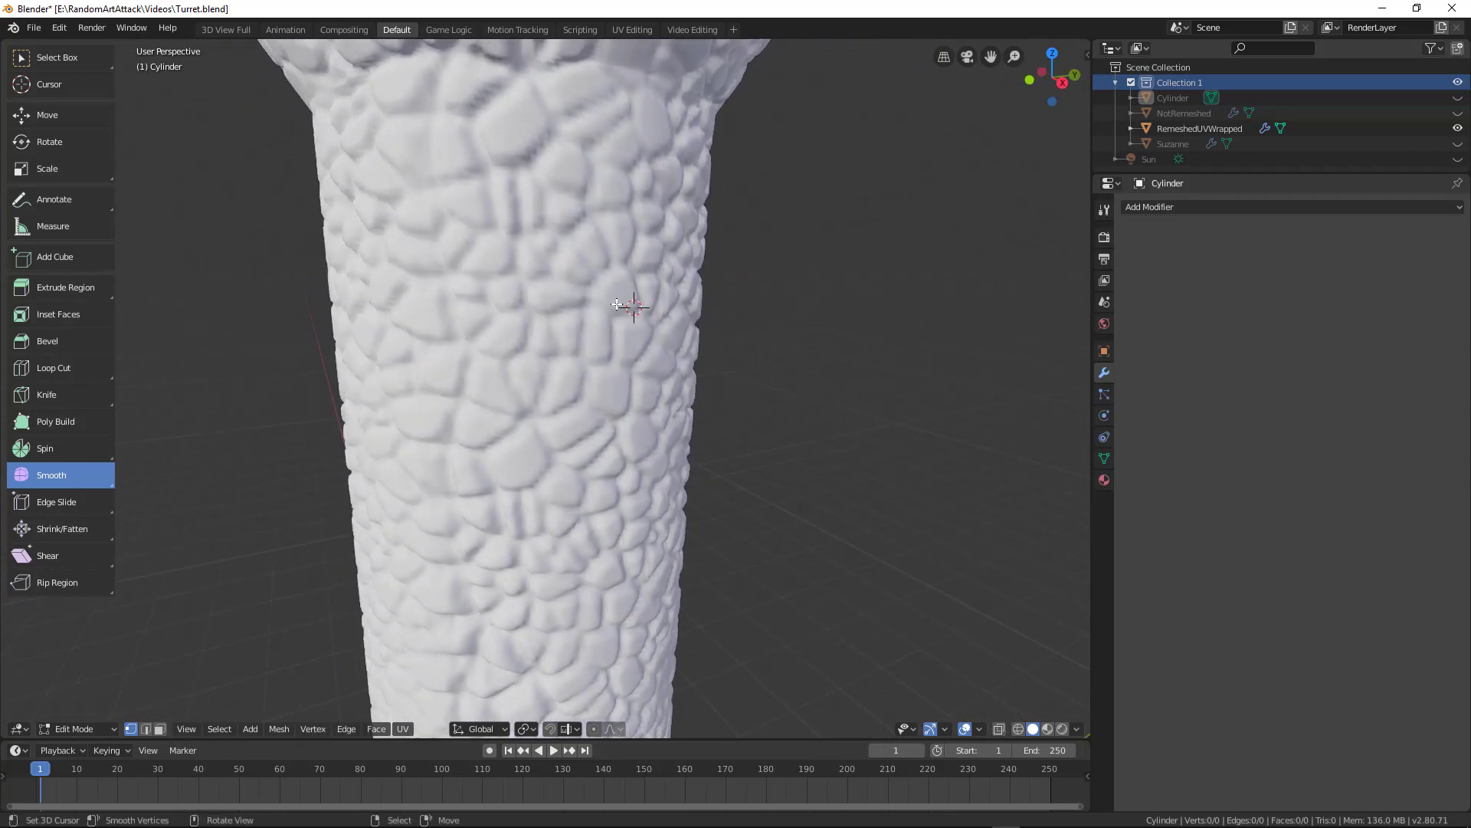
pyautogui.keyDown('shift'); pyautogui.rightClick(536, 286); pyautogui.keyUp('shift')
pyautogui.press('Tab')
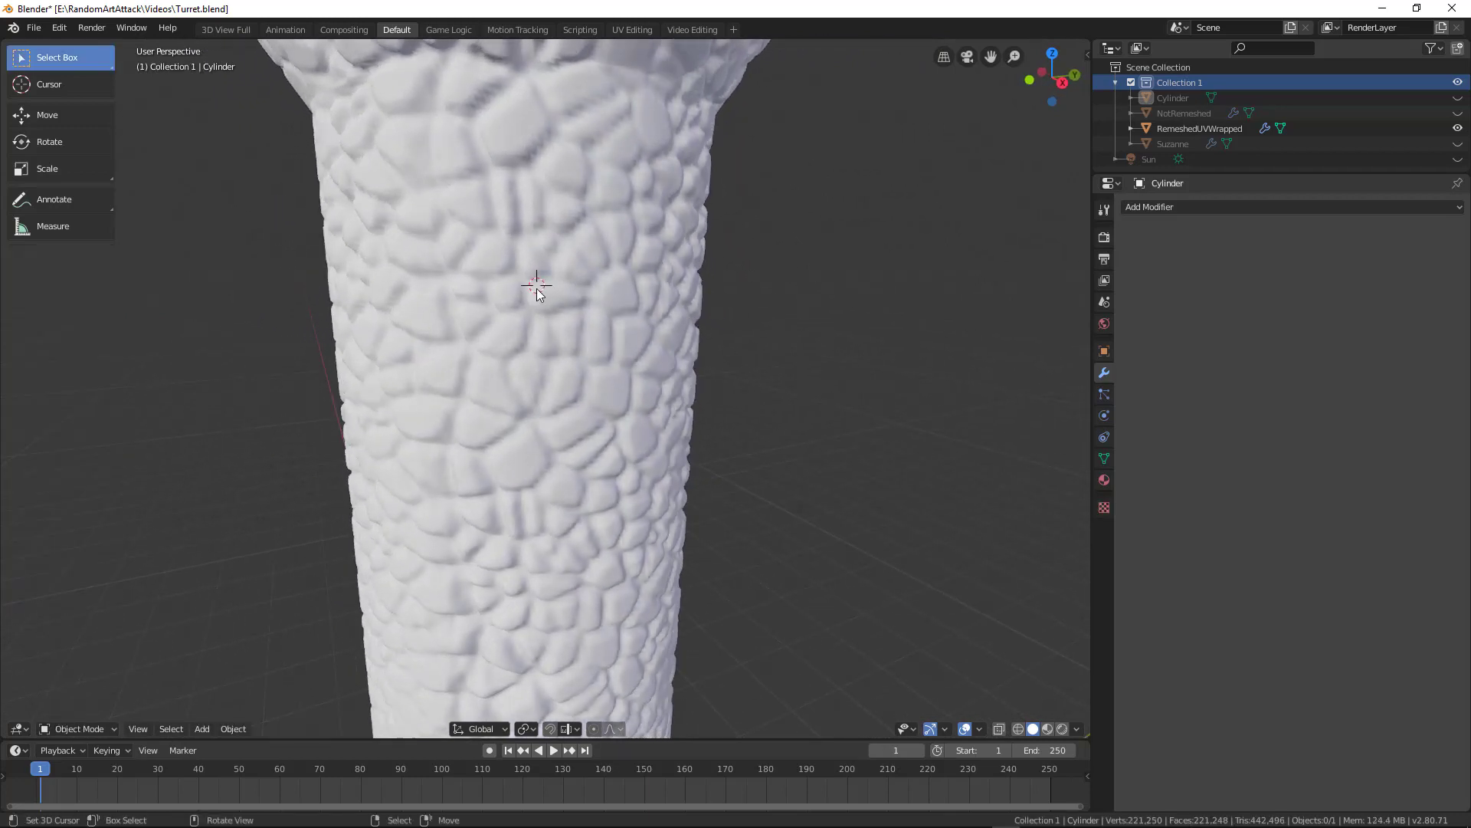
pyautogui.press('Home')
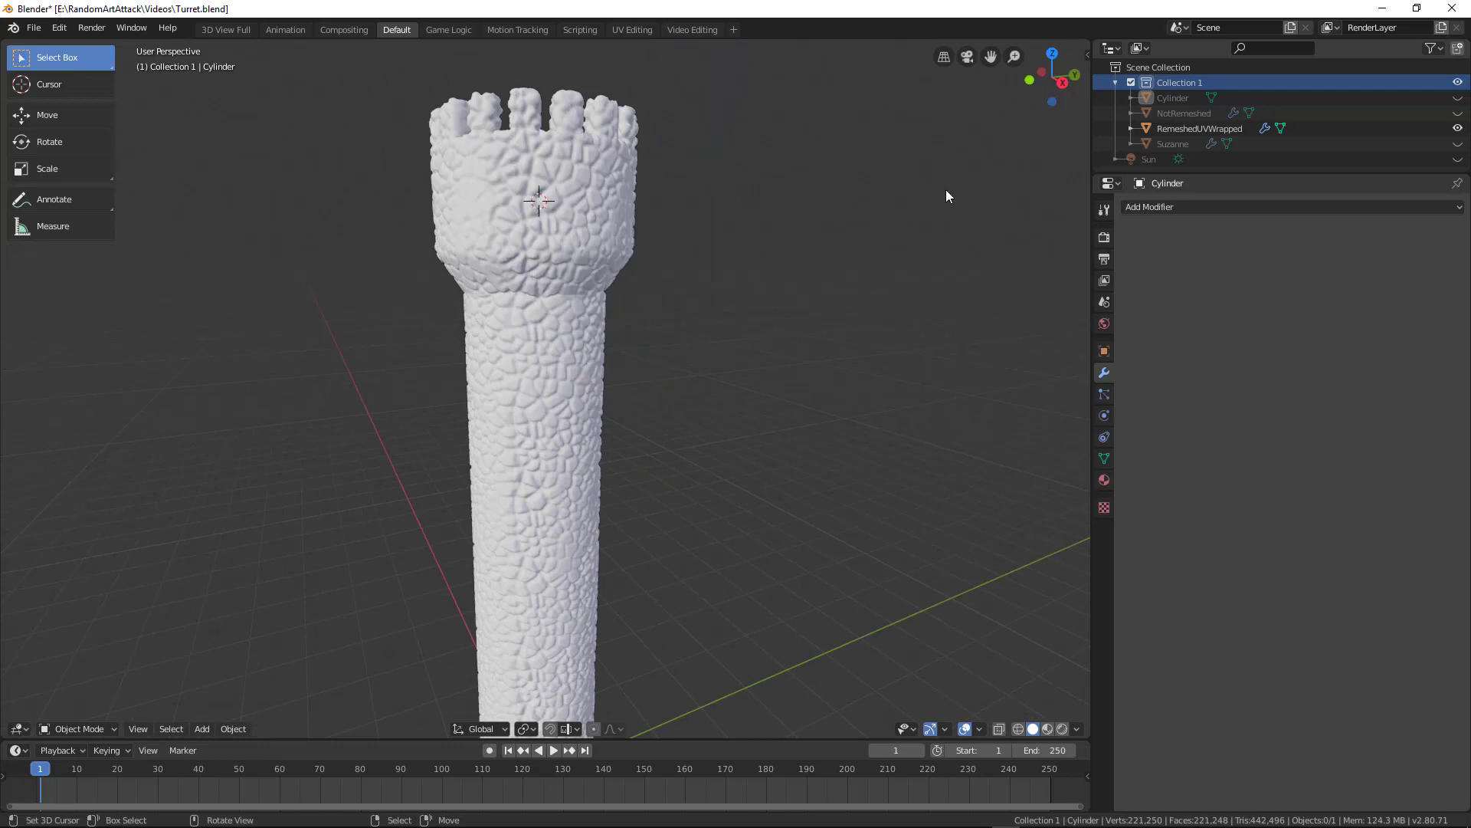
# Step: Select RemeshedUVWrapped and toggle its viewport Subdivision from 2 to 0 and back to 2
pyautogui.click(1190, 128)
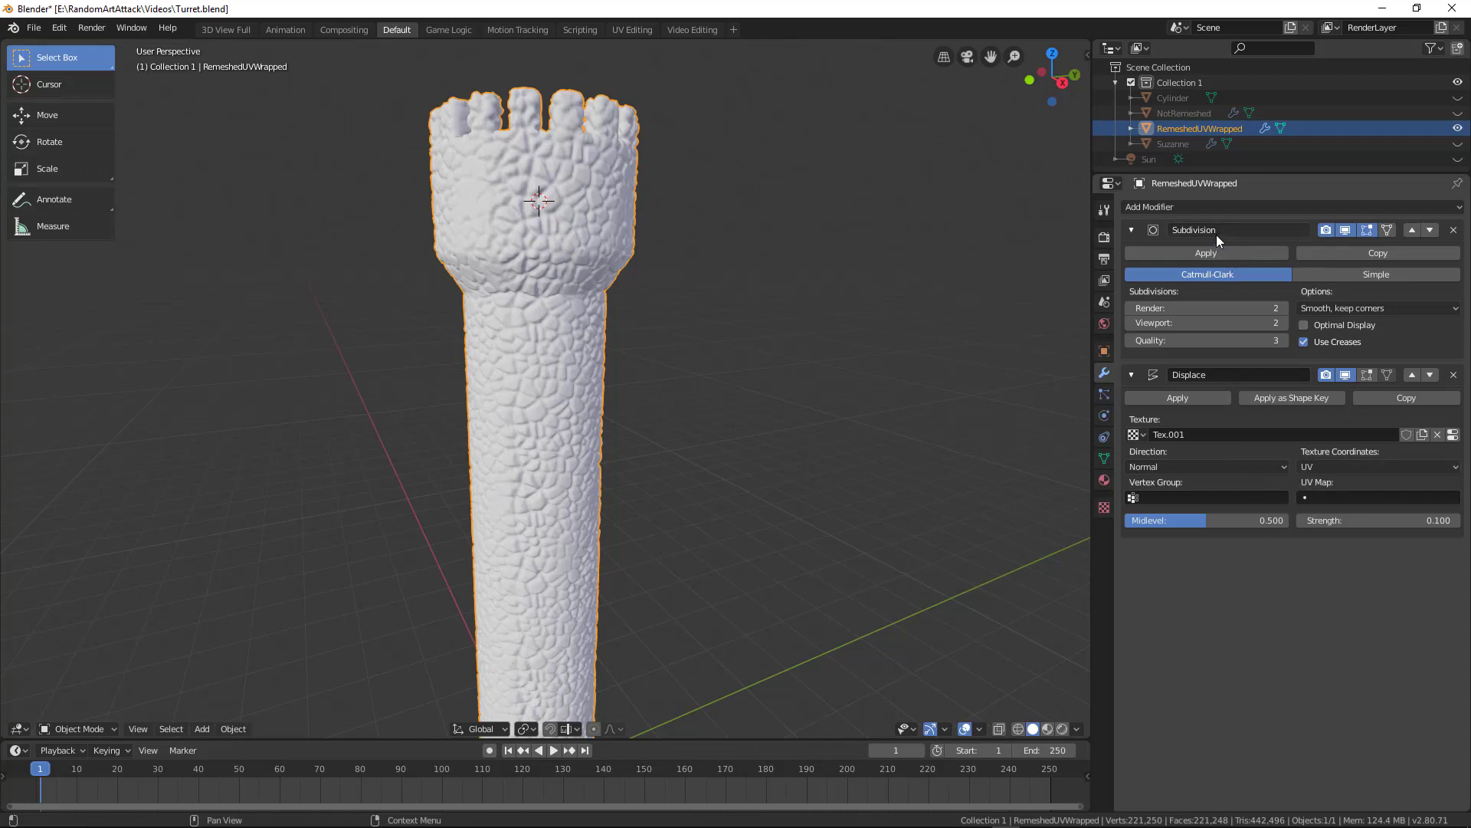
pyautogui.click(1131, 322)
pyautogui.click(1130, 322)
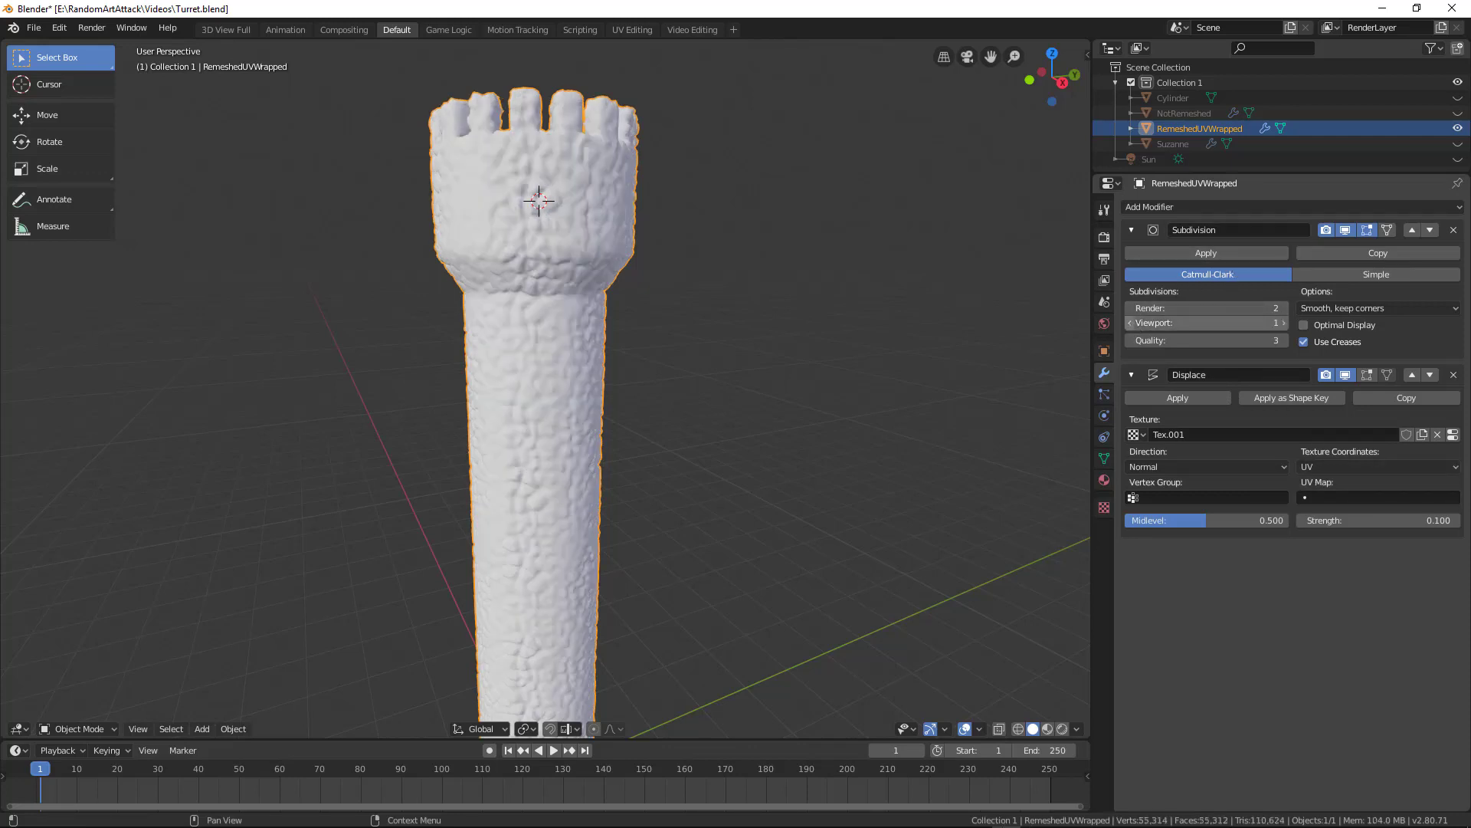
pyautogui.click(1284, 323)
pyautogui.click(1284, 323)
# Step: Inspect the turret's cobblestone surface and its even remeshed topology in Edit Mode
pyautogui.scroll(6, 727, 328)
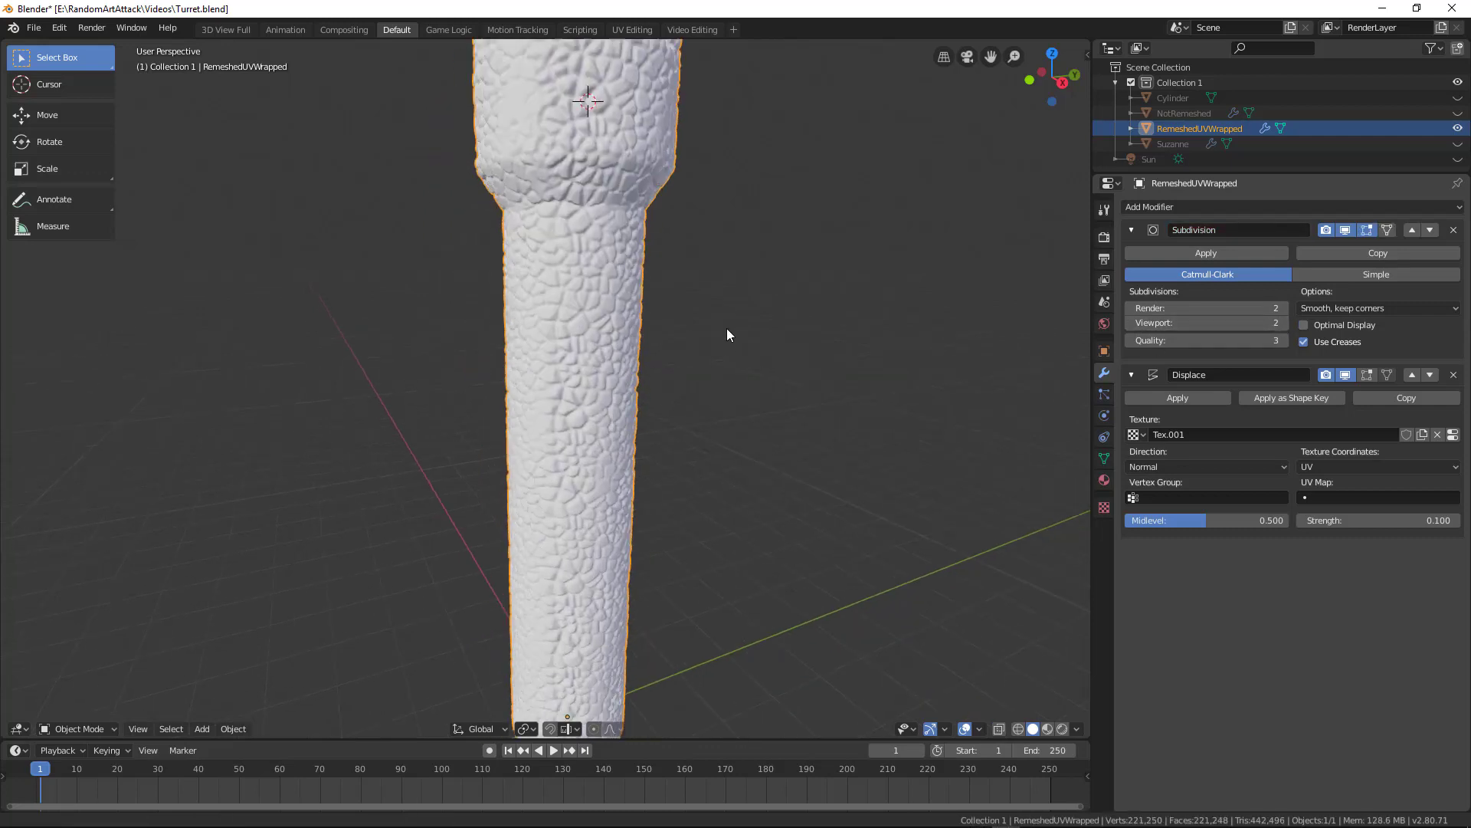
pyautogui.scroll(6, 770, 390)
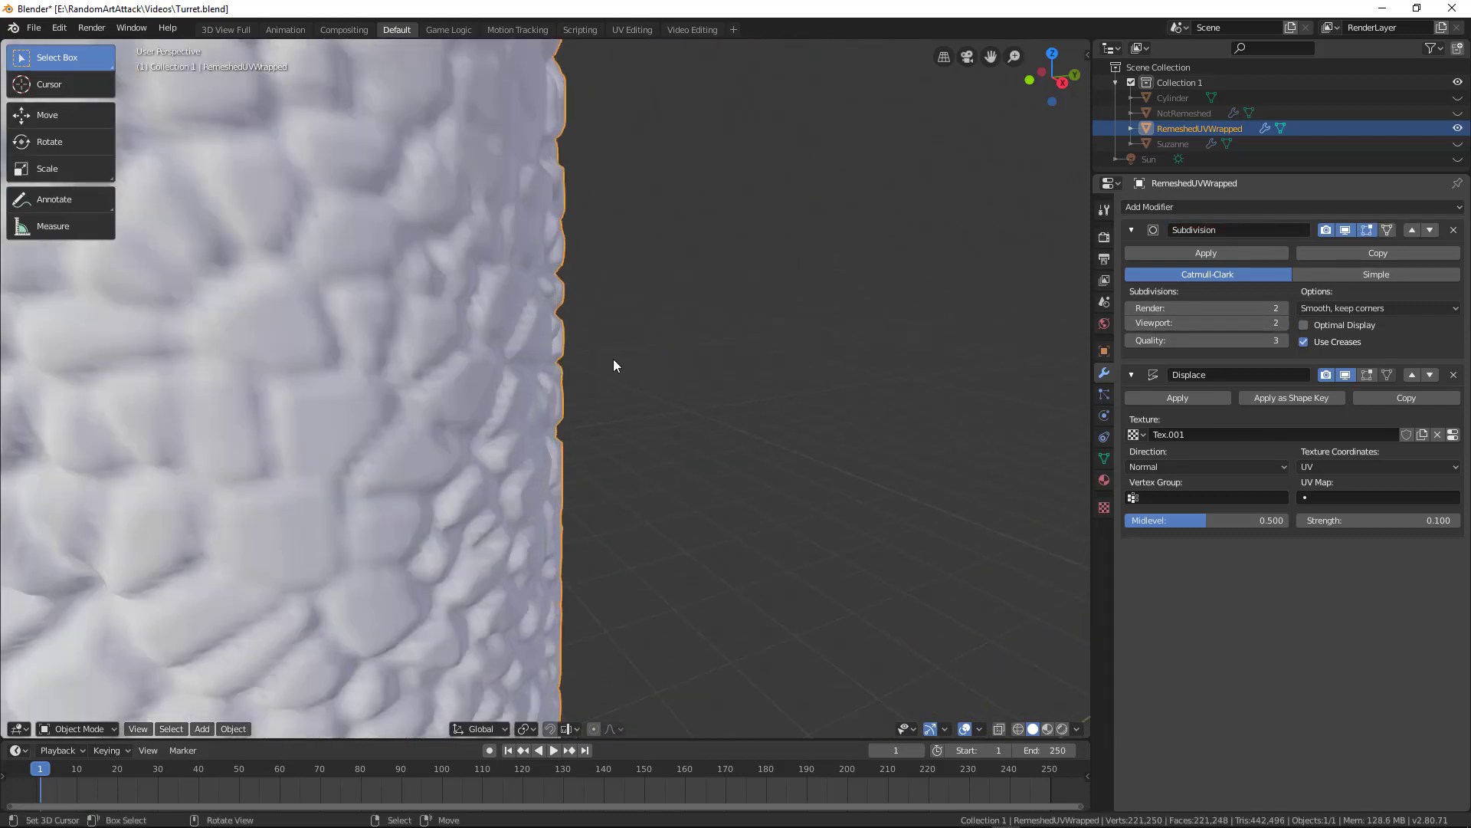
pyautogui.moveTo(613, 358)
pyautogui.mouseDown(button='middle')
pyautogui.moveTo(569, 360)
pyautogui.moveTo(608, 333)
pyautogui.moveTo(613, 357)
pyautogui.mouseUp(button='middle')
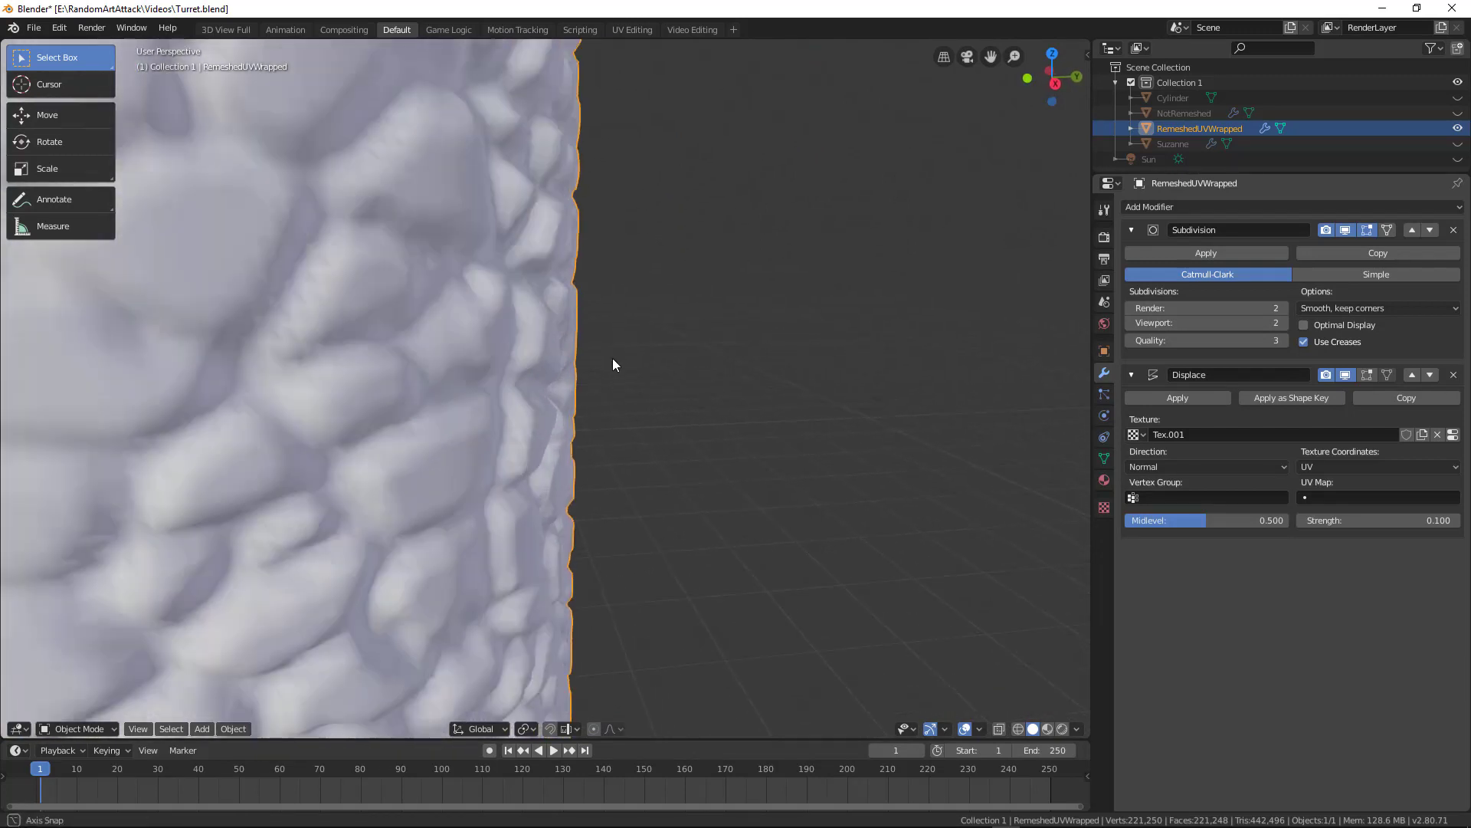
pyautogui.scroll(4, 613, 357)
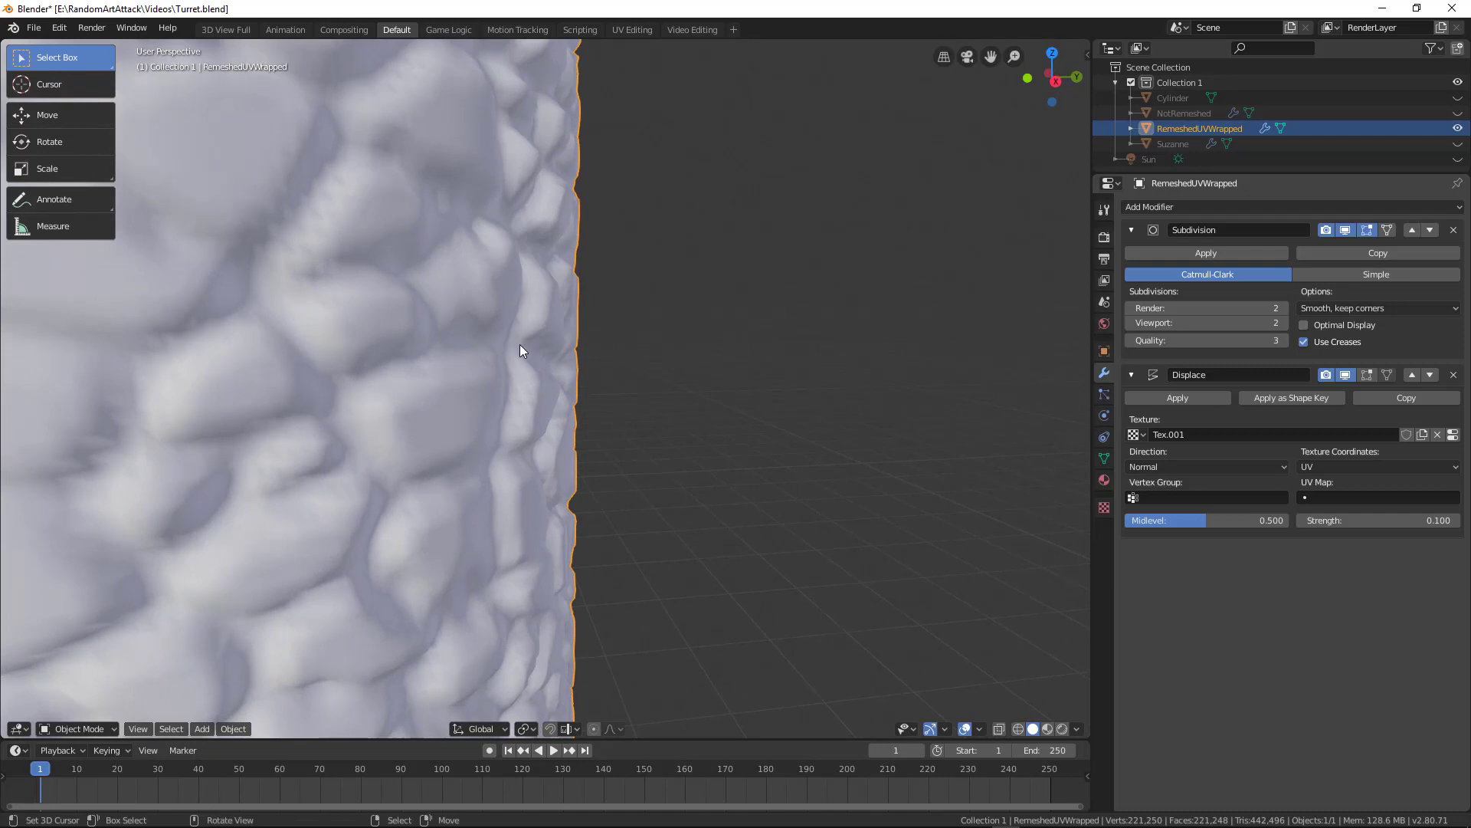
pyautogui.scroll(-6, 383, 342)
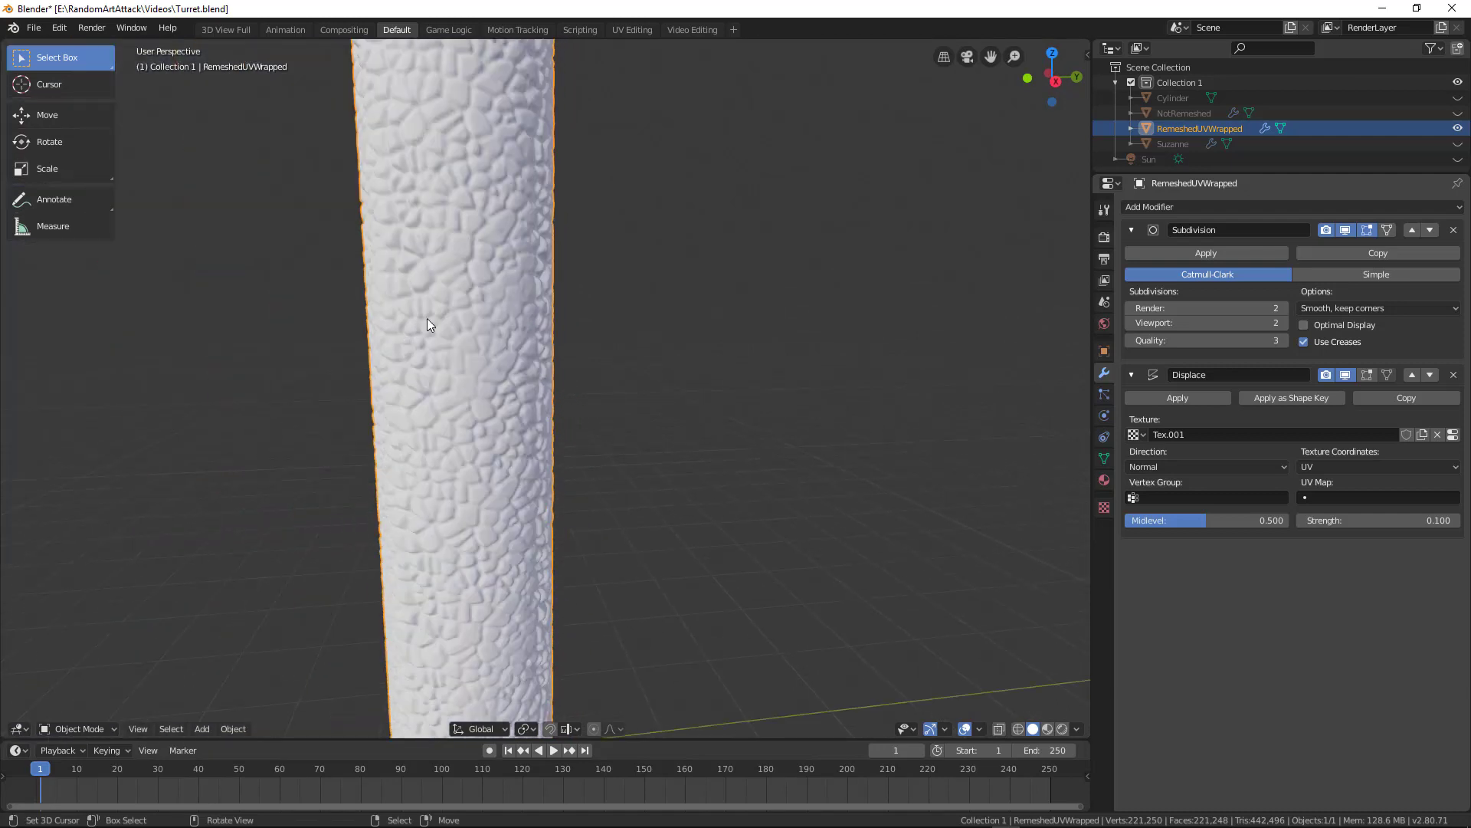
pyautogui.moveTo(426, 318); pyautogui.dragTo(527, 404, button='middle')
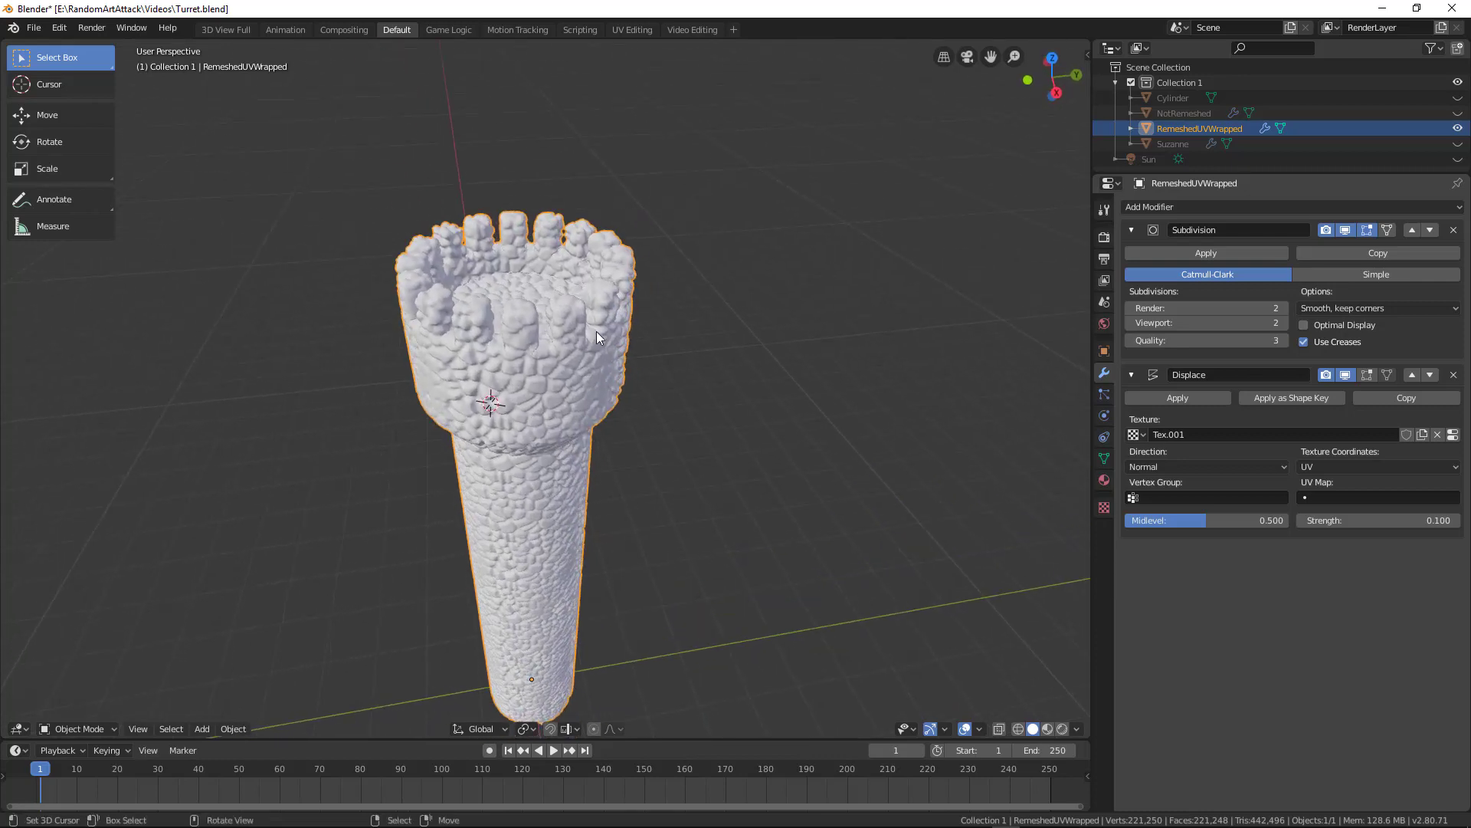
pyautogui.press('Tab')
pyautogui.scroll(5, 555, 349)
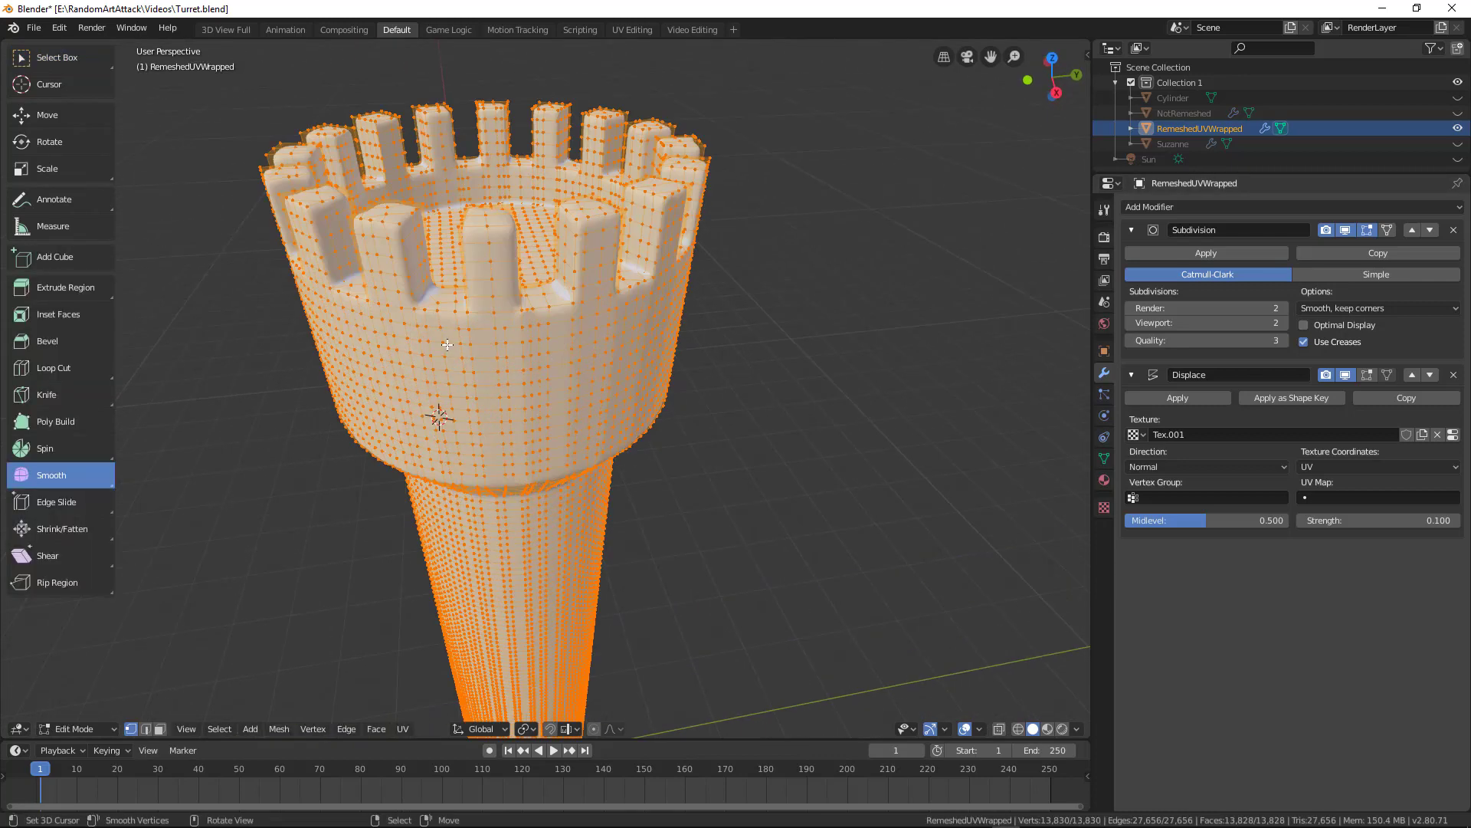
pyautogui.press('Tab')
pyautogui.scroll(-7, 533, 319)
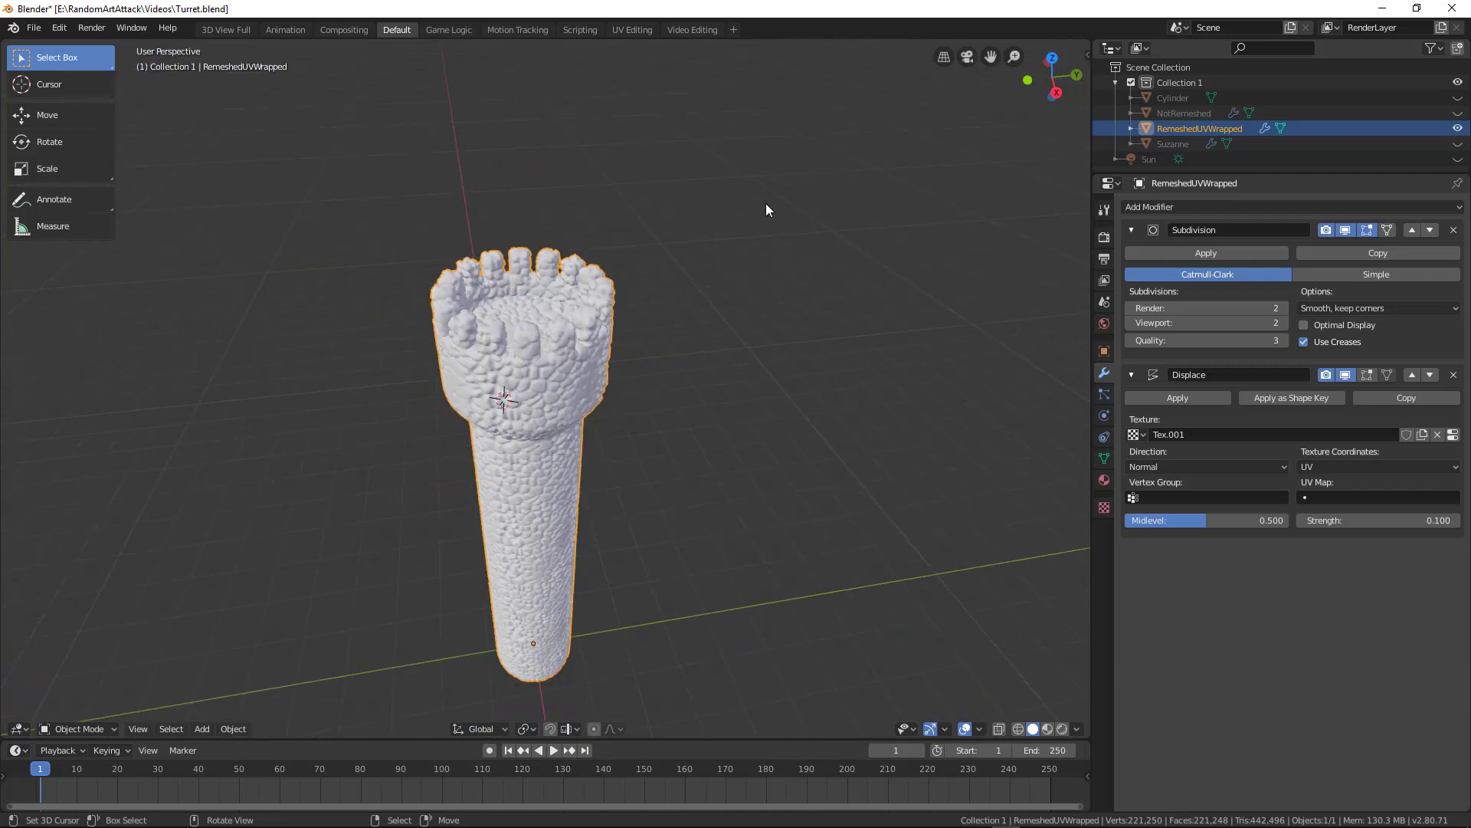
# Step: Hide RemeshedUVWrapped and show the NotRemeshed turret to examine its streaky relief
pyautogui.click(1458, 128)
pyautogui.click(1458, 113)
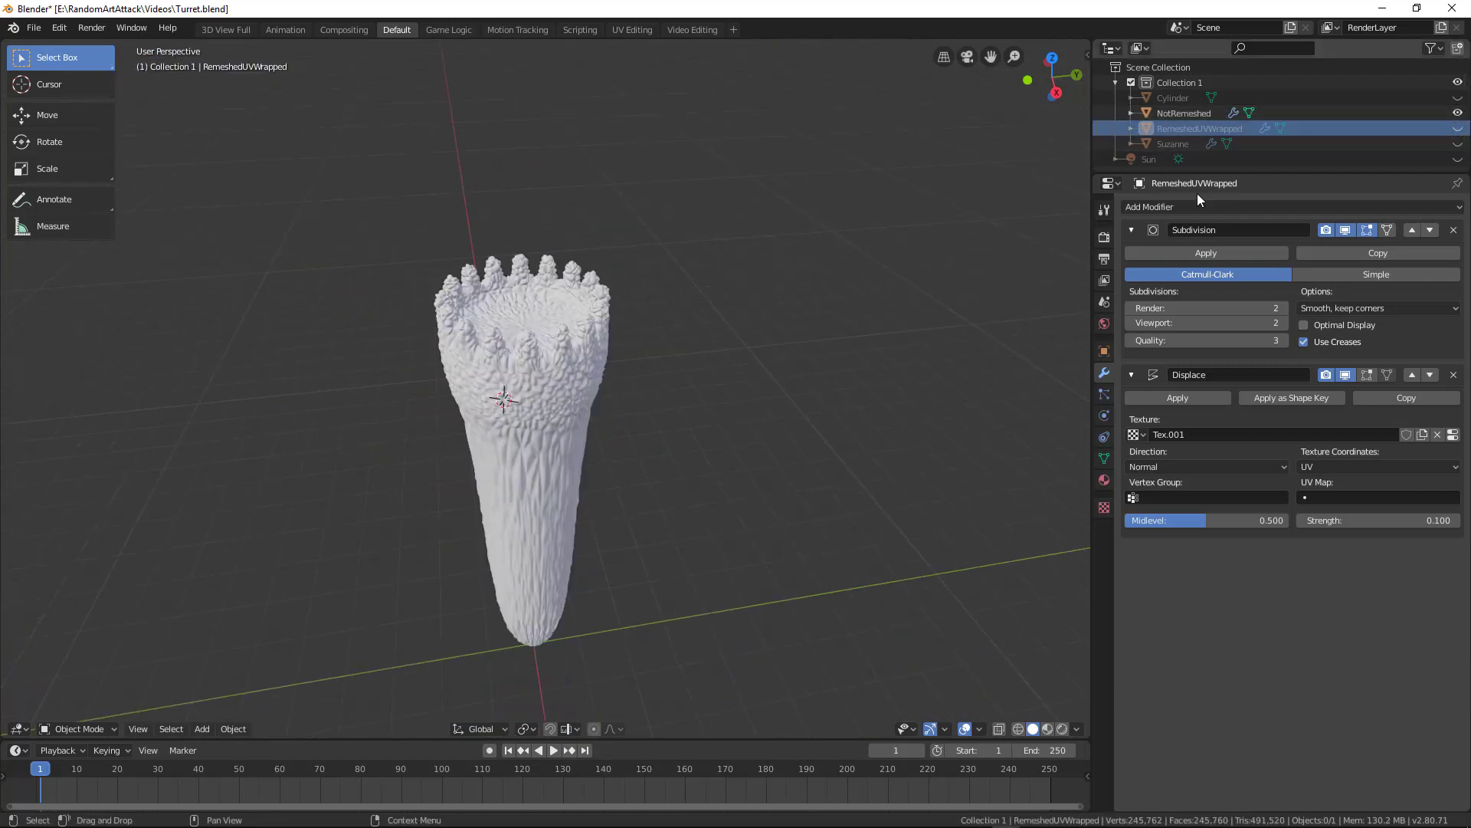
pyautogui.moveTo(734, 215); pyautogui.dragTo(700, 296, button='middle')
pyautogui.scroll(3, 572, 242)
pyautogui.moveTo(572, 242); pyautogui.dragTo(573, 287, button='middle')
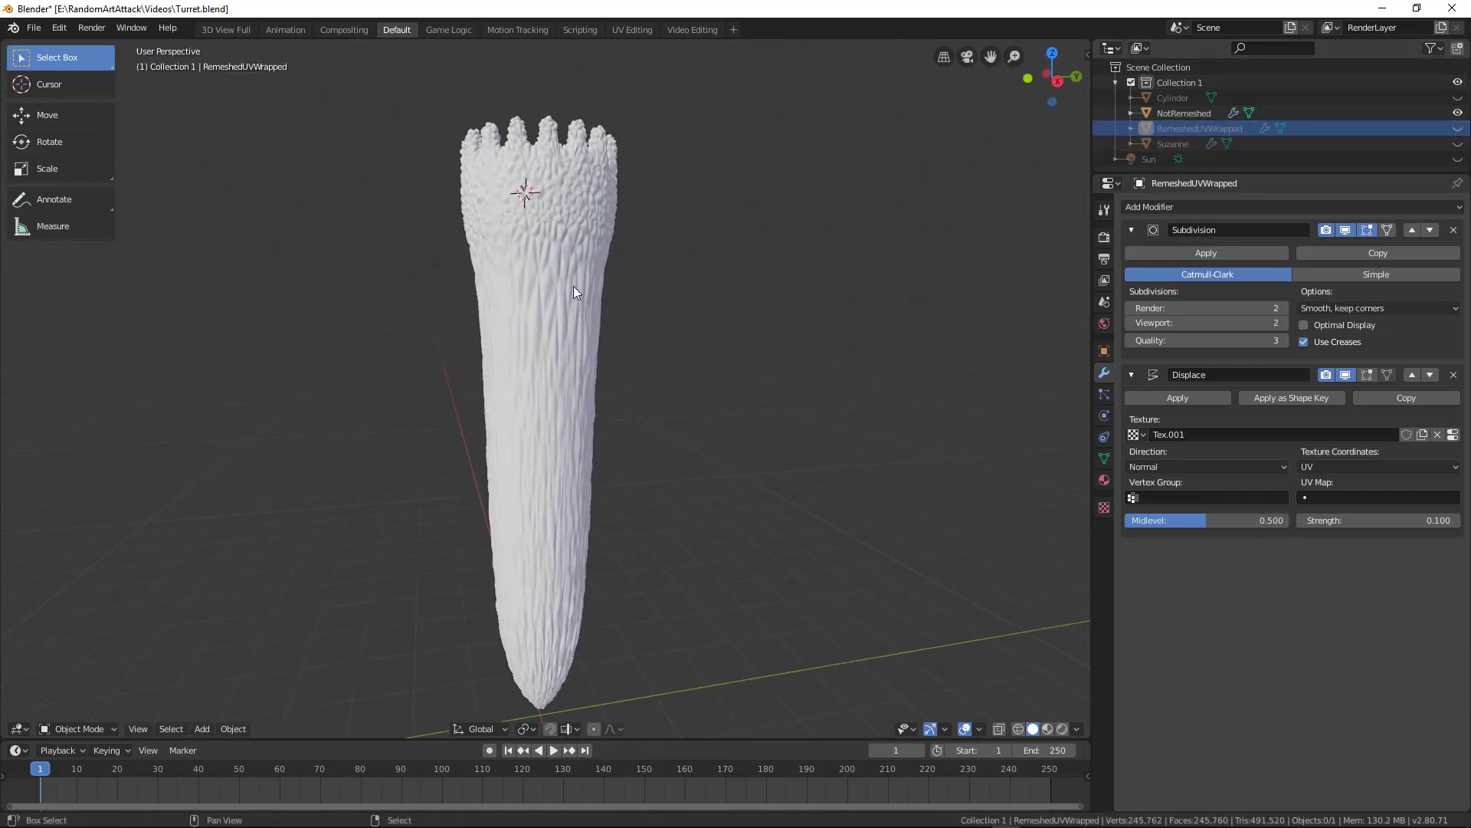
pyautogui.scroll(2, 558, 293)
pyautogui.scroll(4, 558, 293)
pyautogui.keyDown('shift'); pyautogui.scroll(3, 613, 314); pyautogui.keyUp('shift')
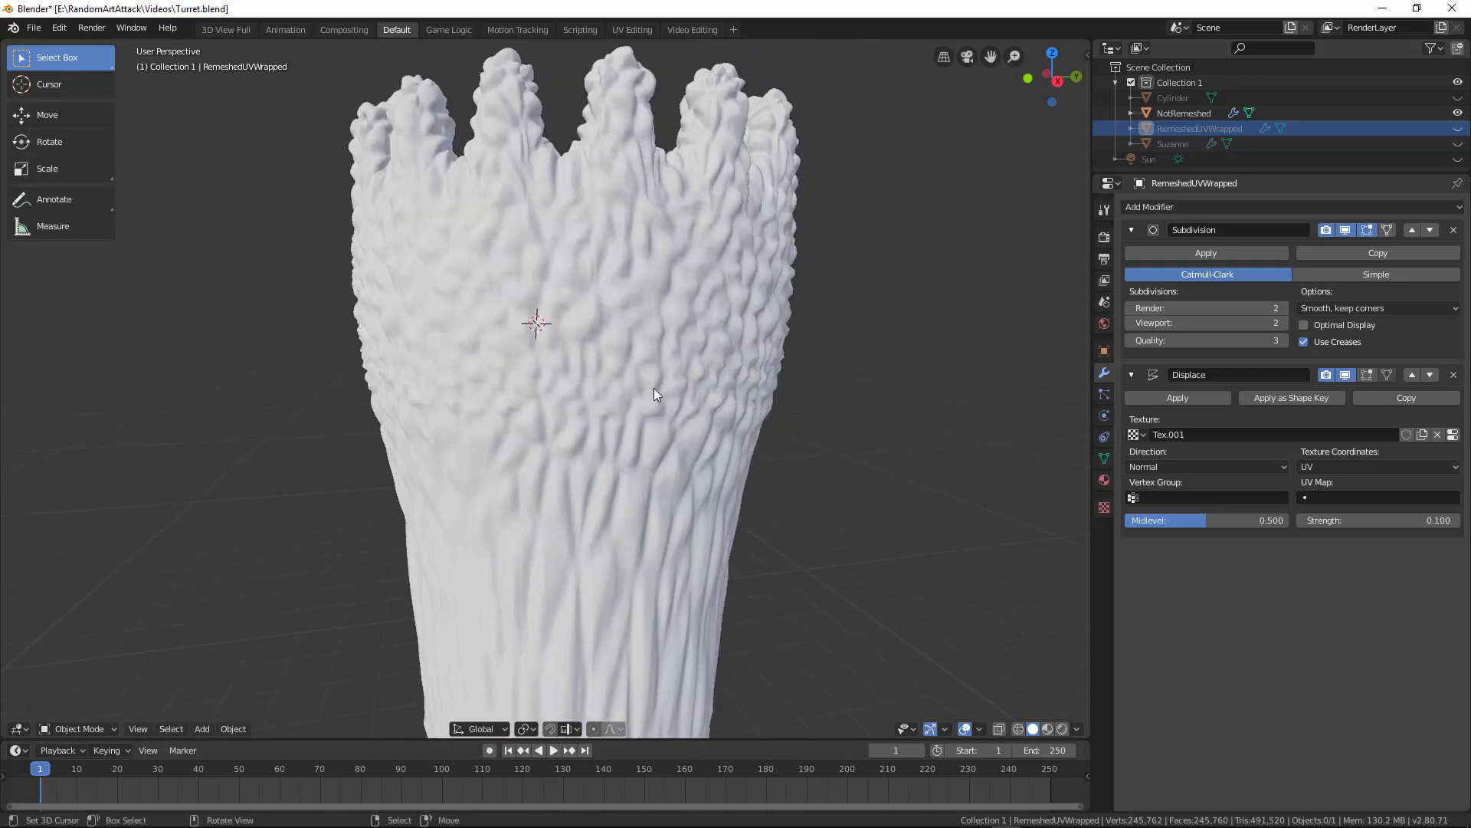
pyautogui.keyDown('shift'); pyautogui.scroll(-4, 563, 329); pyautogui.keyUp('shift')
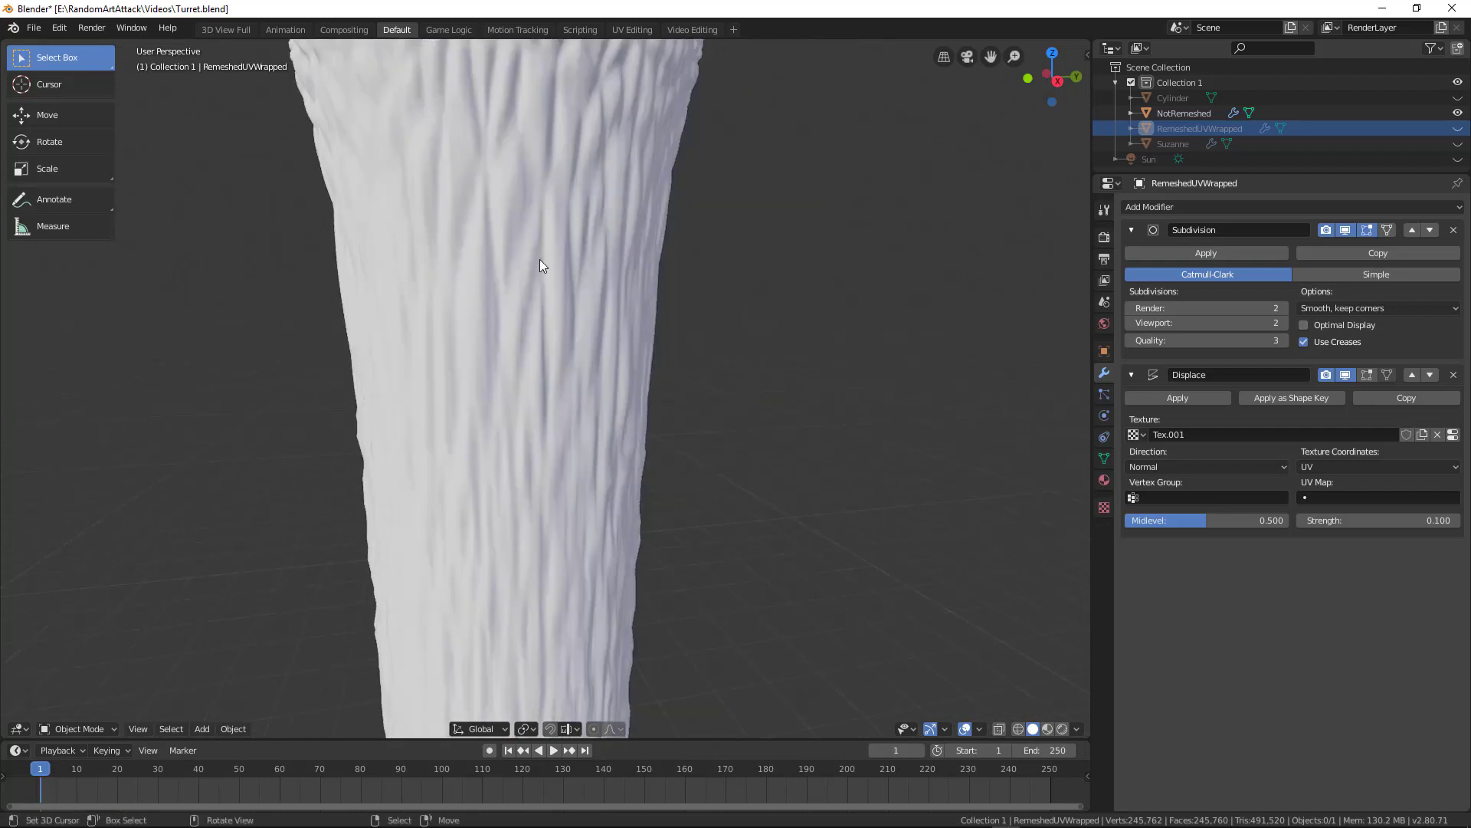
pyautogui.keyDown('ctrl'); pyautogui.scroll(-2, 545, 376); pyautogui.keyUp('ctrl')
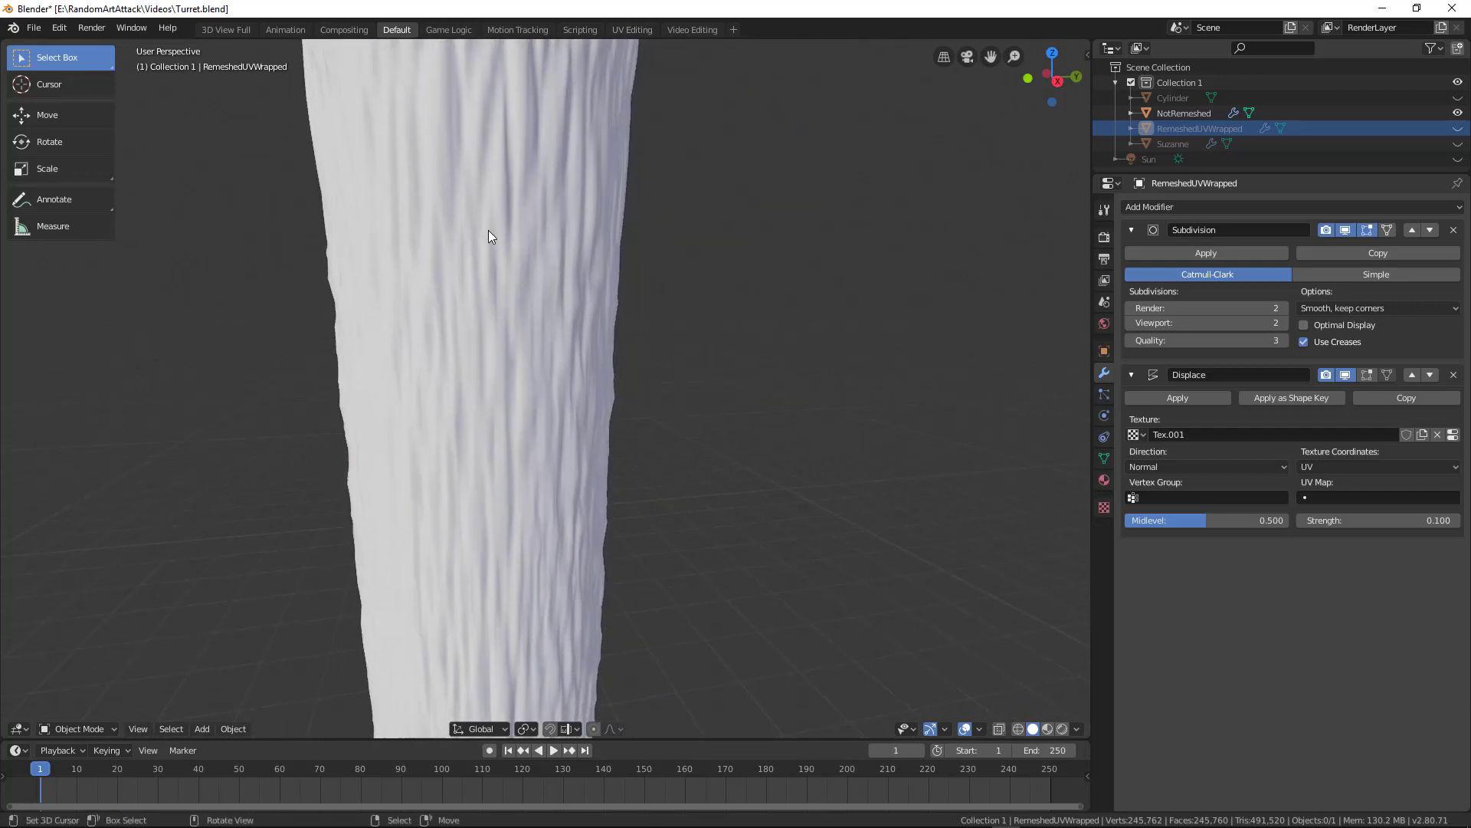
# Step: Select NotRemeshed and inspect its sparse, stretched mesh and crenellated top
pyautogui.click(499, 344)
pyautogui.scroll(-5, 499, 344)
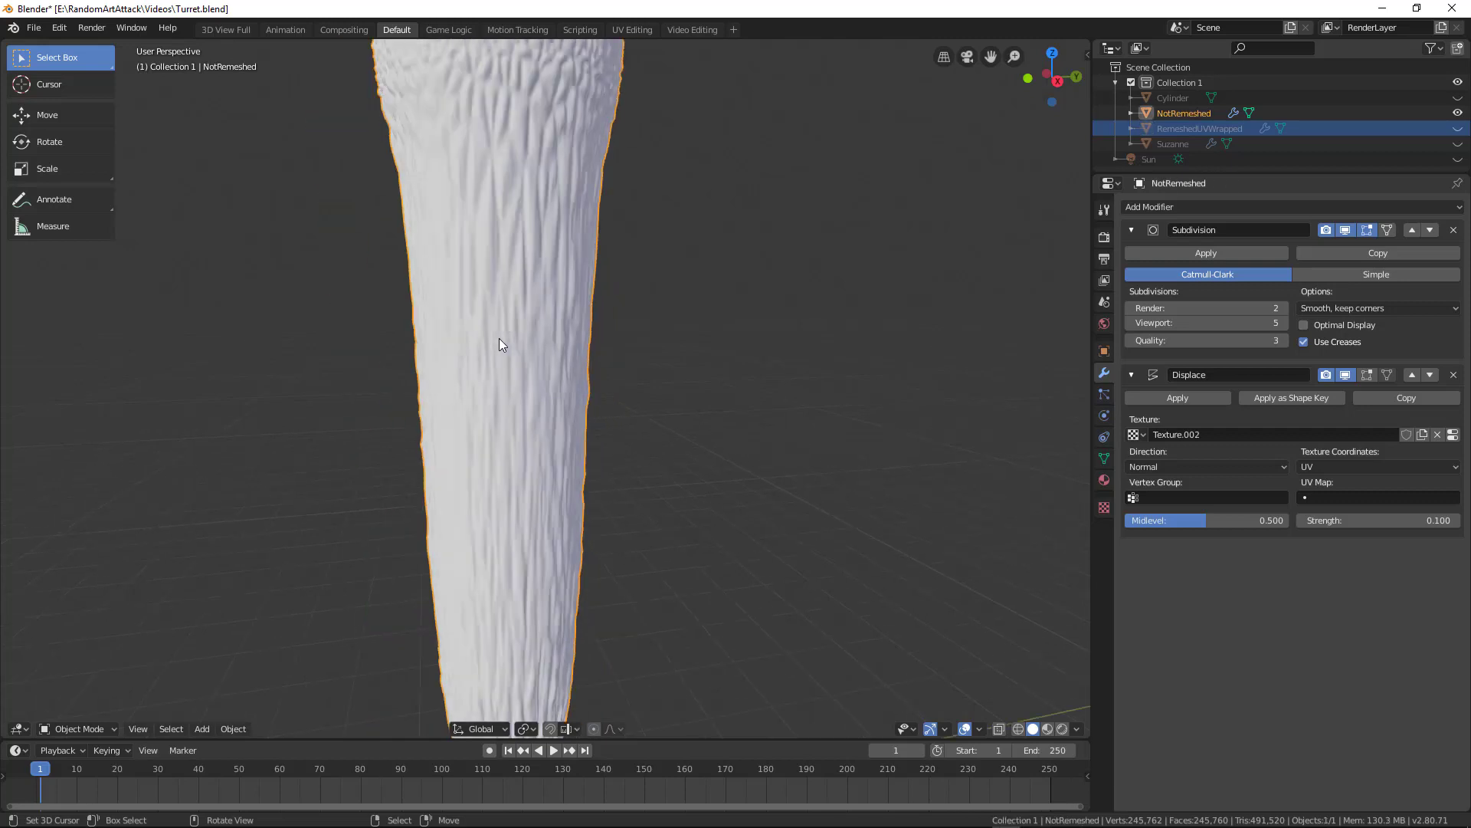
pyautogui.press('Tab')
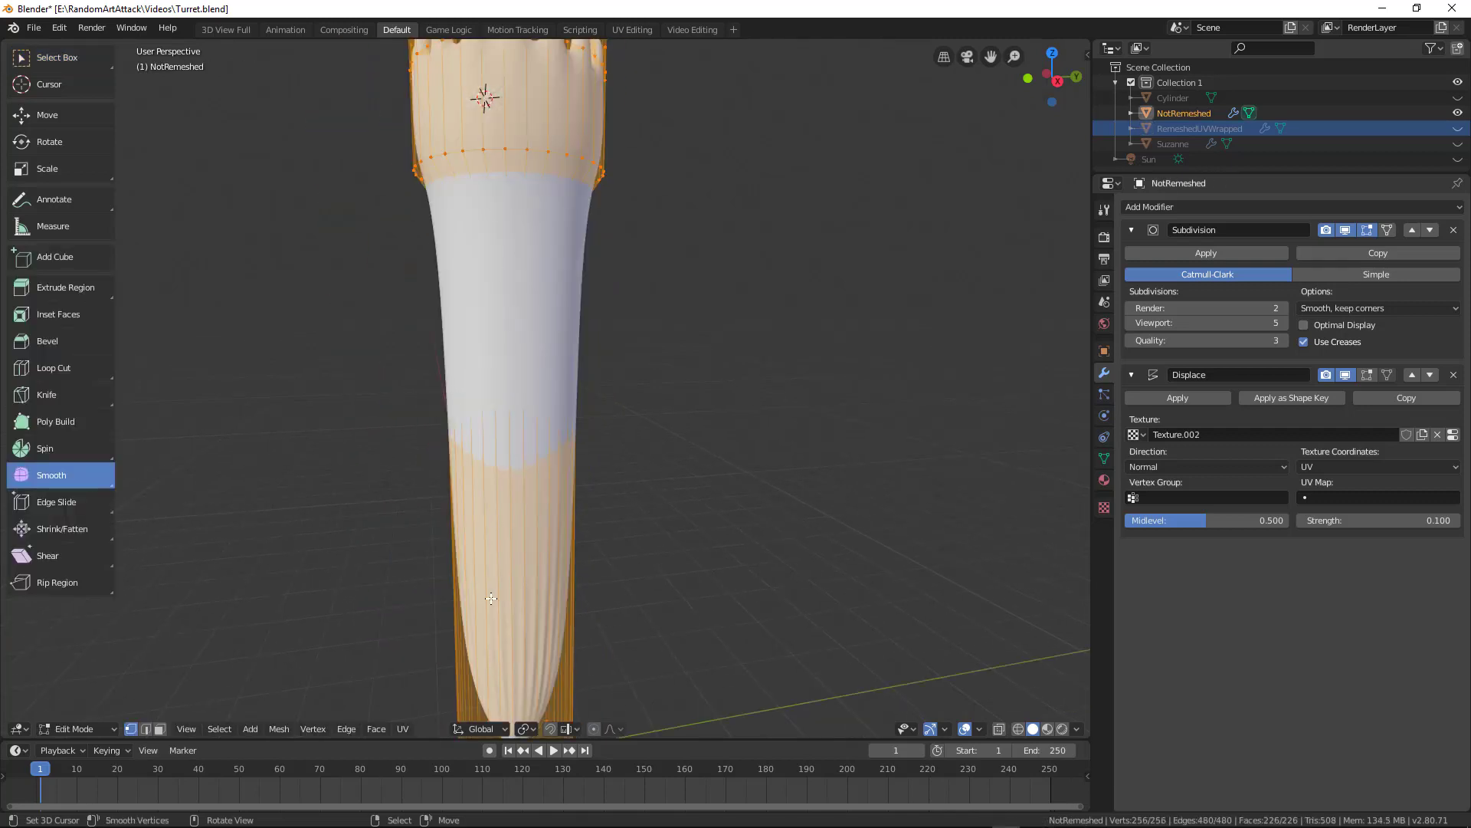
pyautogui.press('Tab')
pyautogui.scroll(-3, 578, 499)
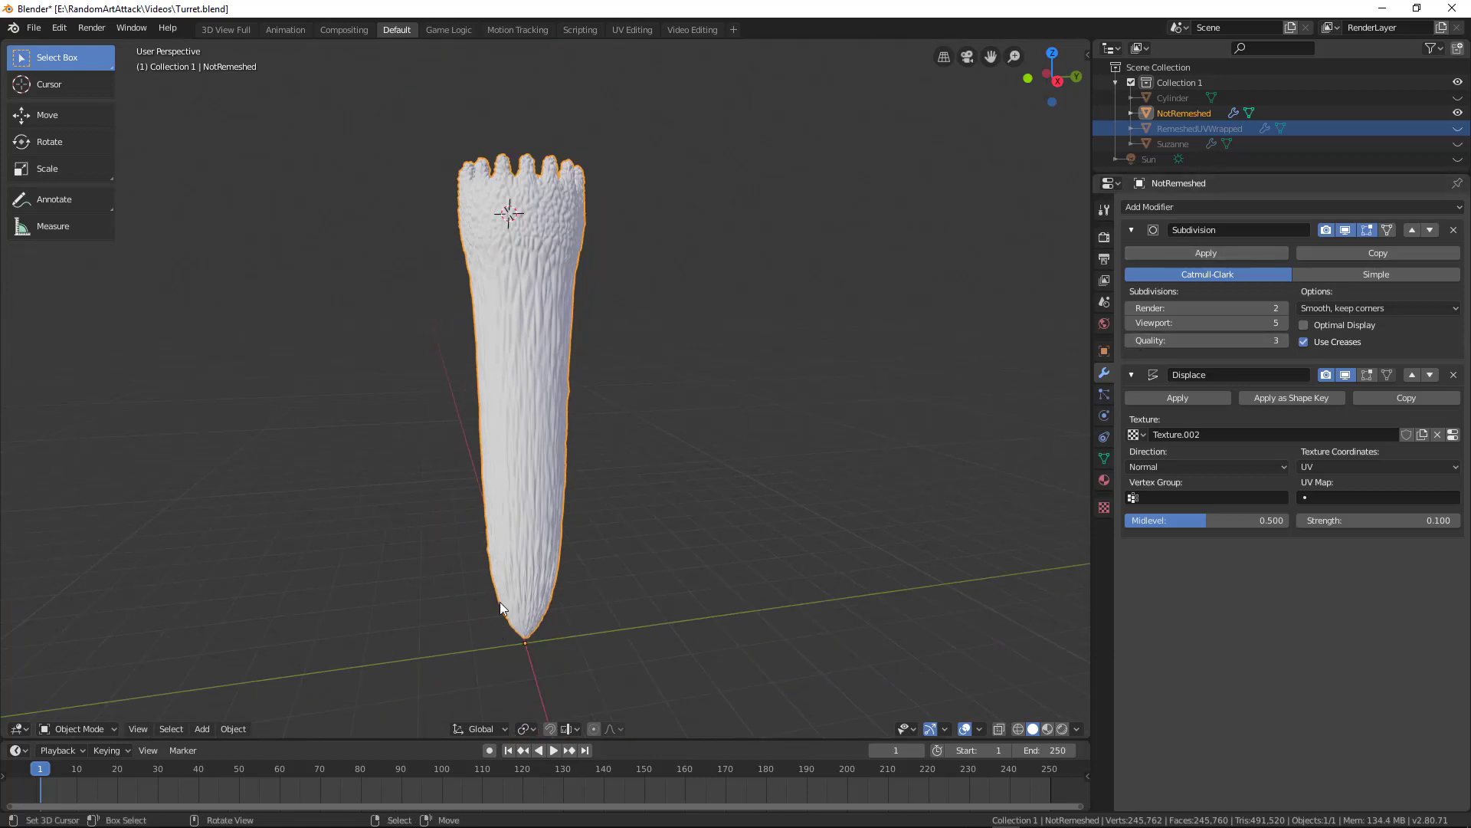
pyautogui.moveTo(534, 463); pyautogui.dragTo(604, 455, button='middle')
pyautogui.scroll(4, 570, 490)
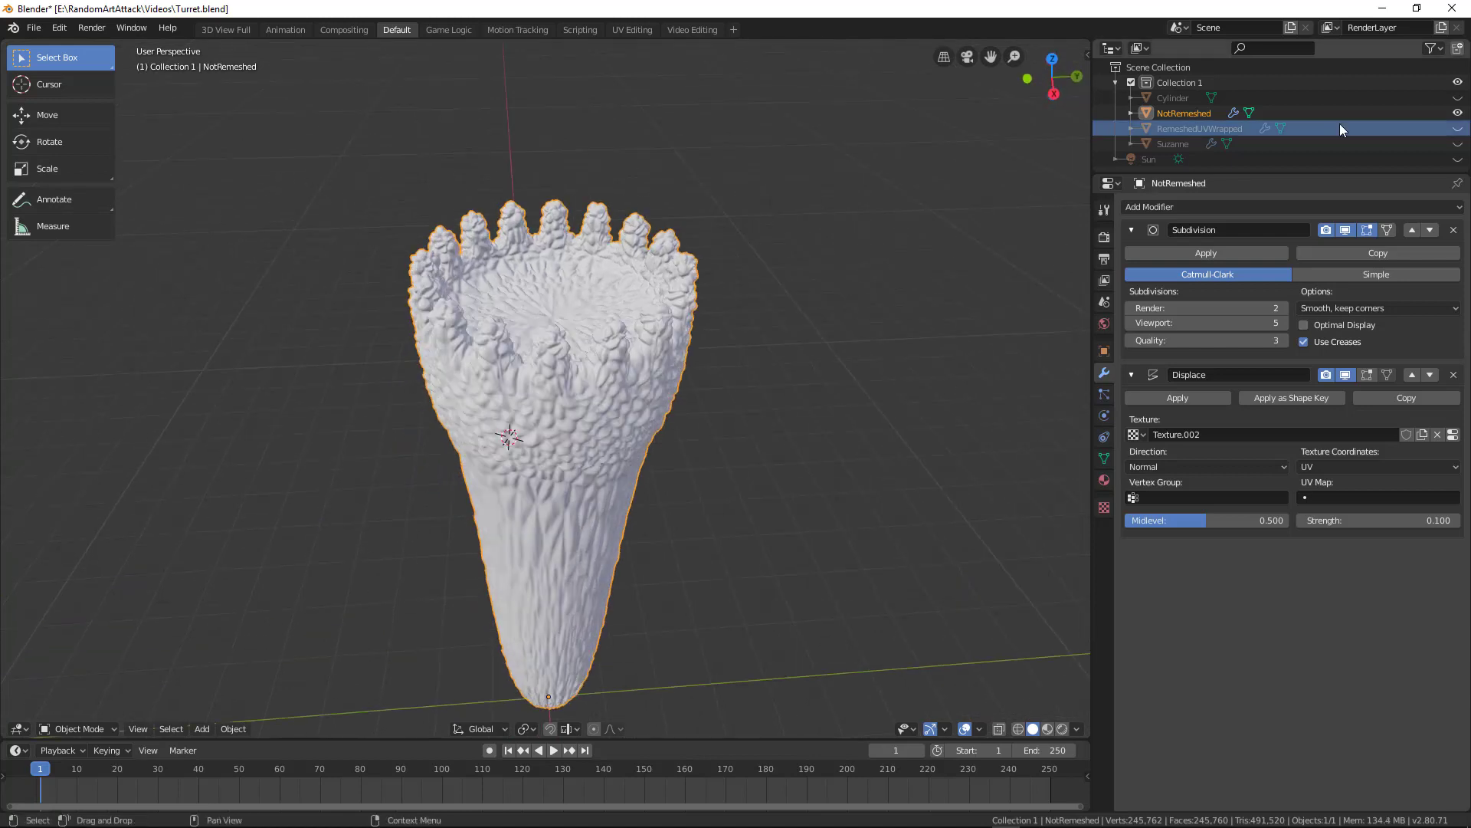
# Step: Hide the NotRemeshed turret and show the plain Cylinder turret to look it over
pyautogui.click(1458, 113)
pyautogui.click(1458, 97)
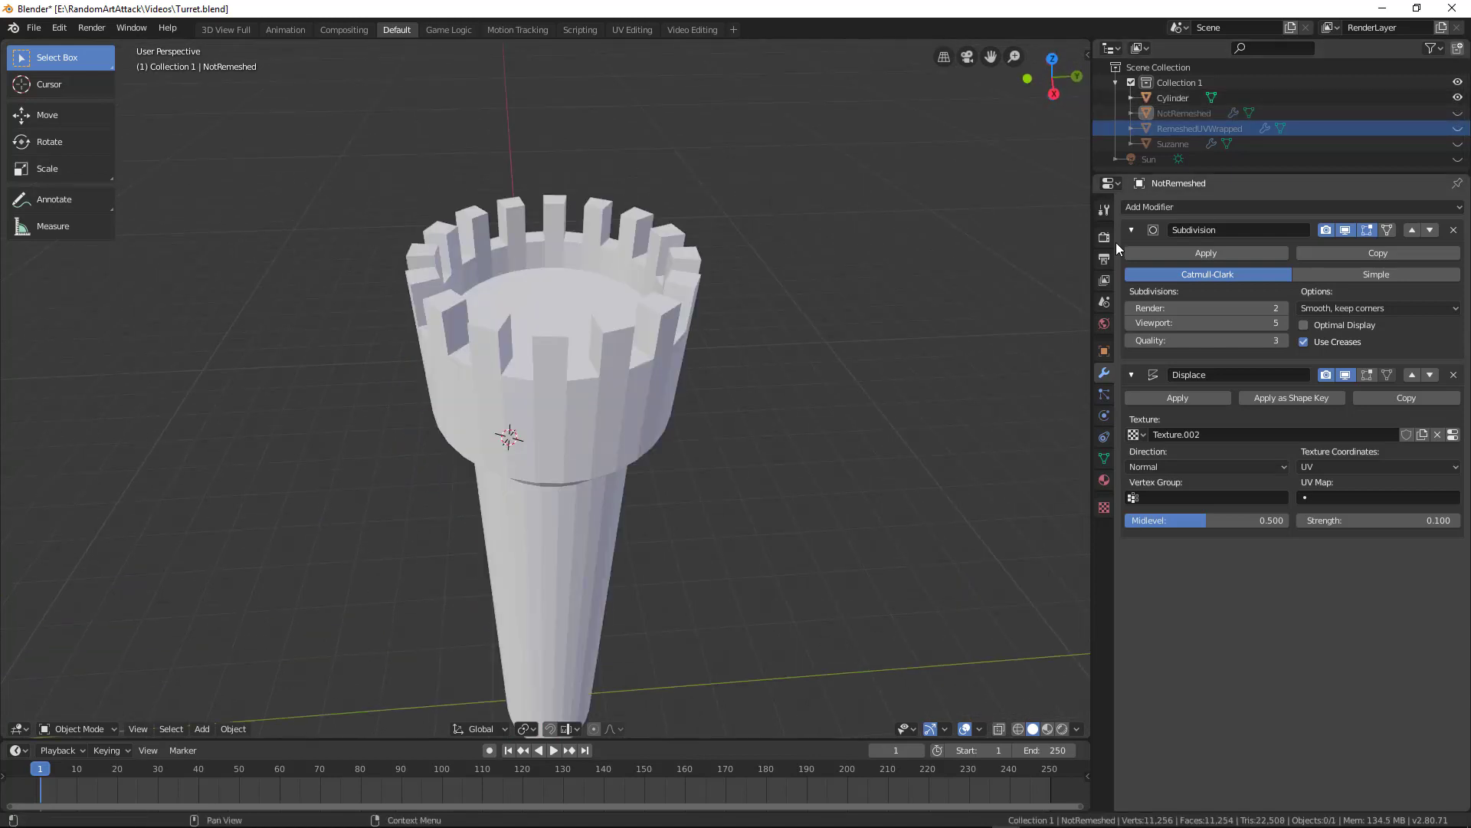
pyautogui.scroll(3, 708, 310)
pyautogui.moveTo(708, 309); pyautogui.dragTo(620, 337, button='middle')
pyautogui.scroll(-4, 678, 297)
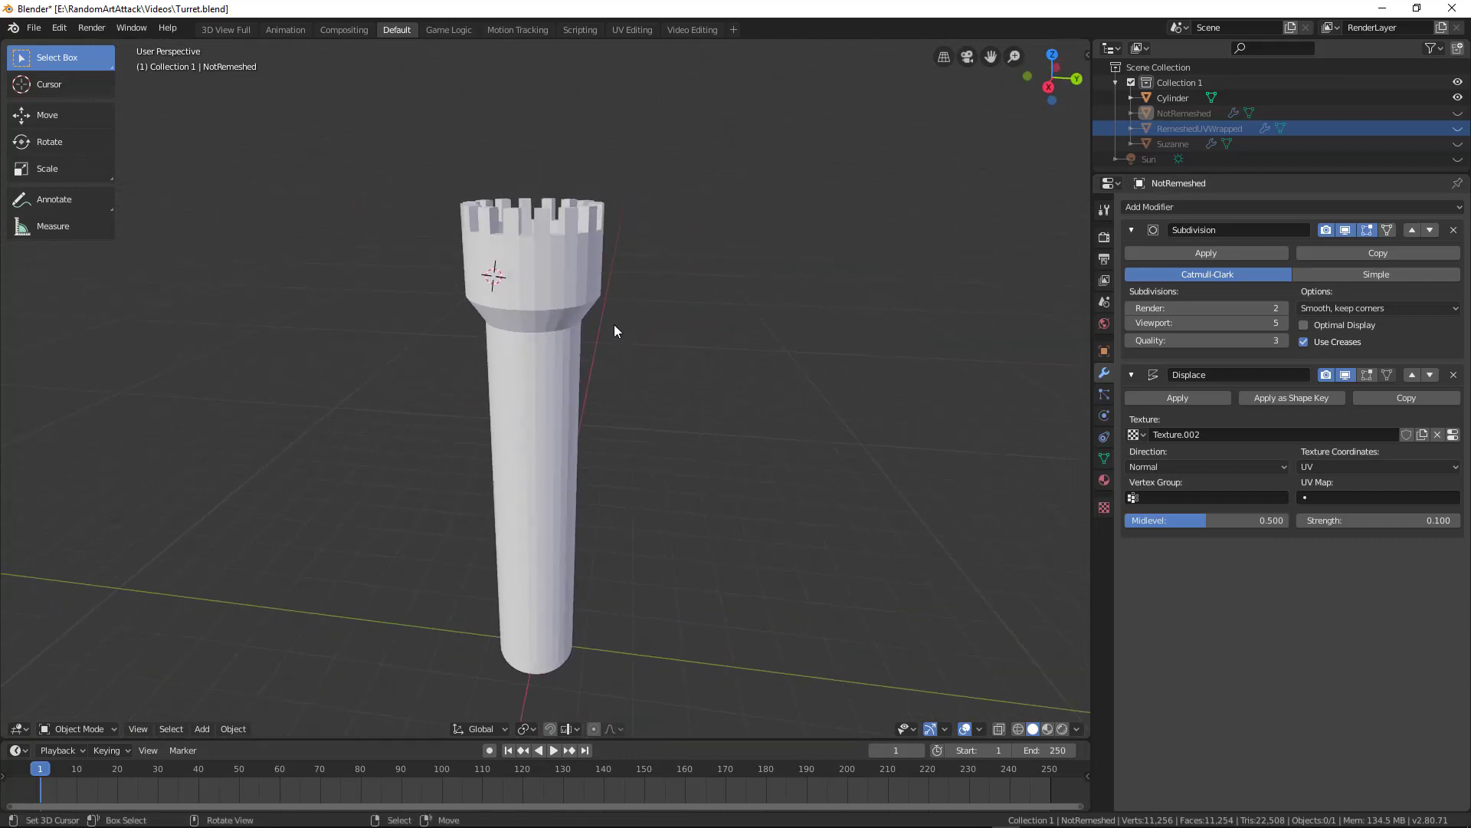
# Step: Swap Cylinder for RemeshedUVWrapped and inspect its cobblestone relief from crenellations to base
pyautogui.click(1458, 97)
pyautogui.click(1458, 128)
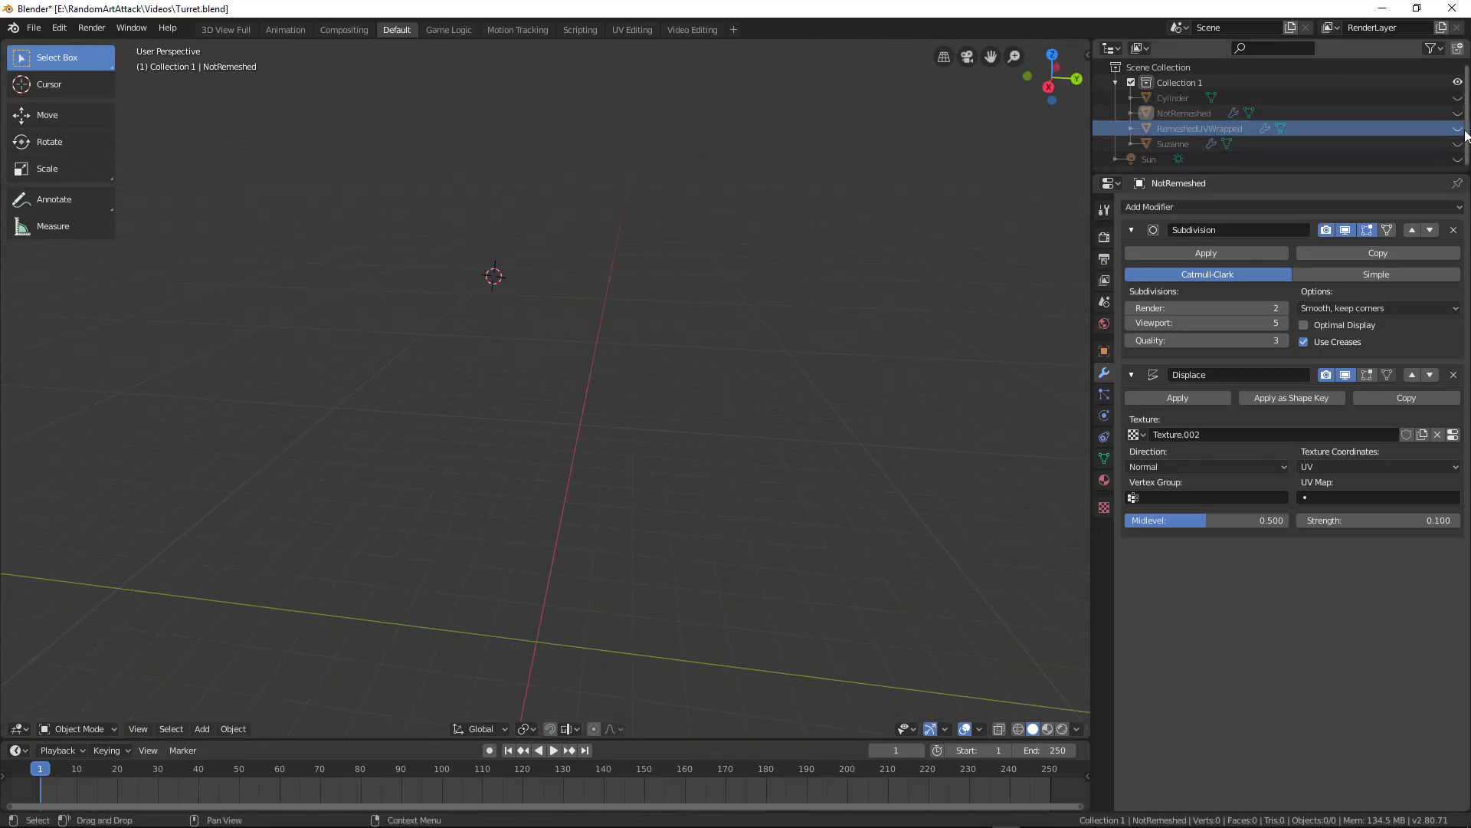
pyautogui.moveTo(633, 314); pyautogui.dragTo(598, 307, button='middle')
pyautogui.scroll(4, 590, 321)
pyautogui.scroll(2, 535, 328)
pyautogui.keyDown('shift'); pyautogui.moveTo(573, 392); pyautogui.dragTo(581, 309, button='middle'); pyautogui.keyUp('shift')
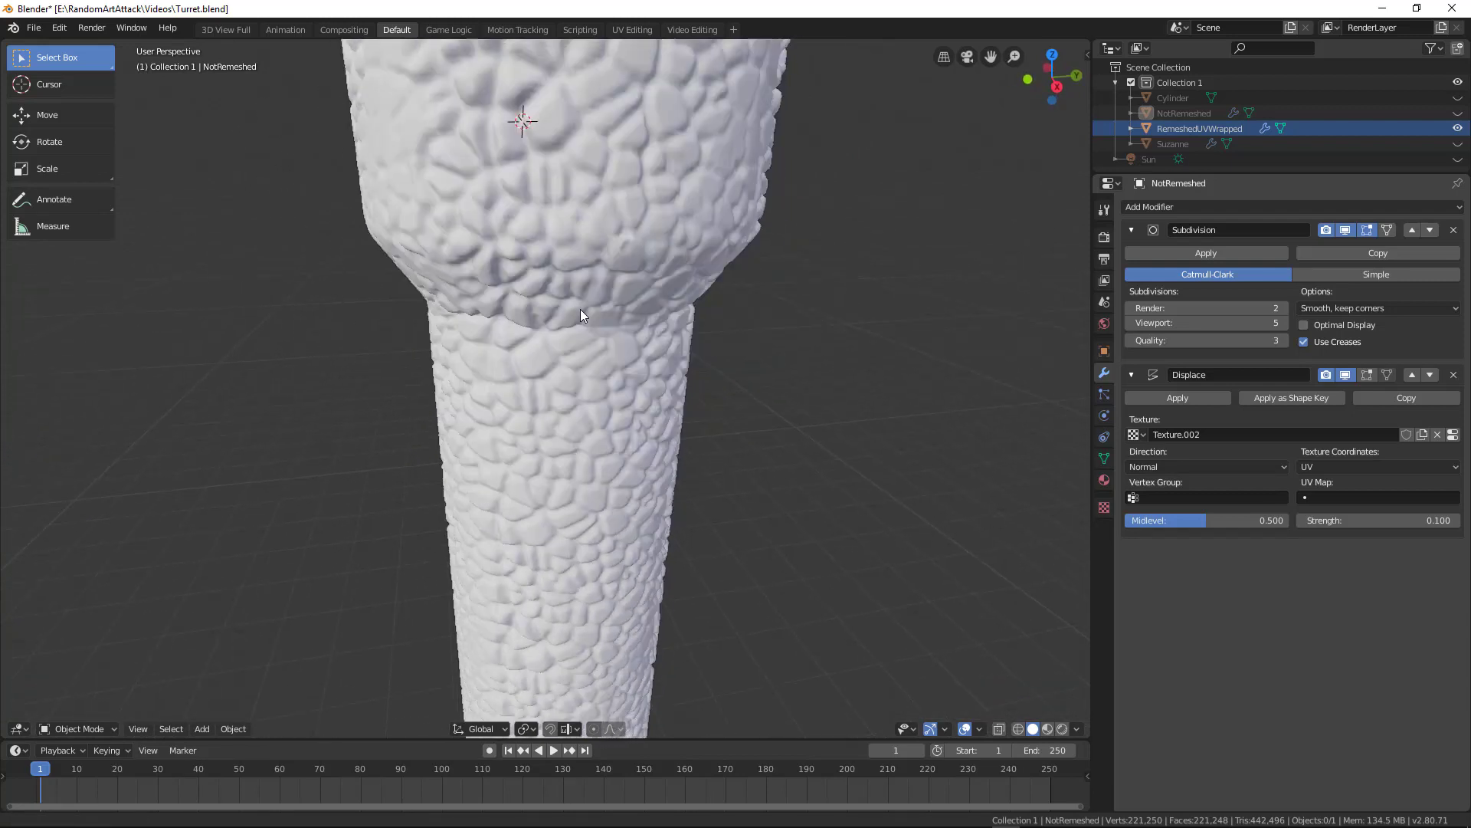
pyautogui.keyDown('shift'); pyautogui.moveTo(592, 435); pyautogui.dragTo(554, 378, button='middle'); pyautogui.keyUp('shift')
pyautogui.scroll(2, 552, 368)
pyautogui.scroll(-4, 537, 375)
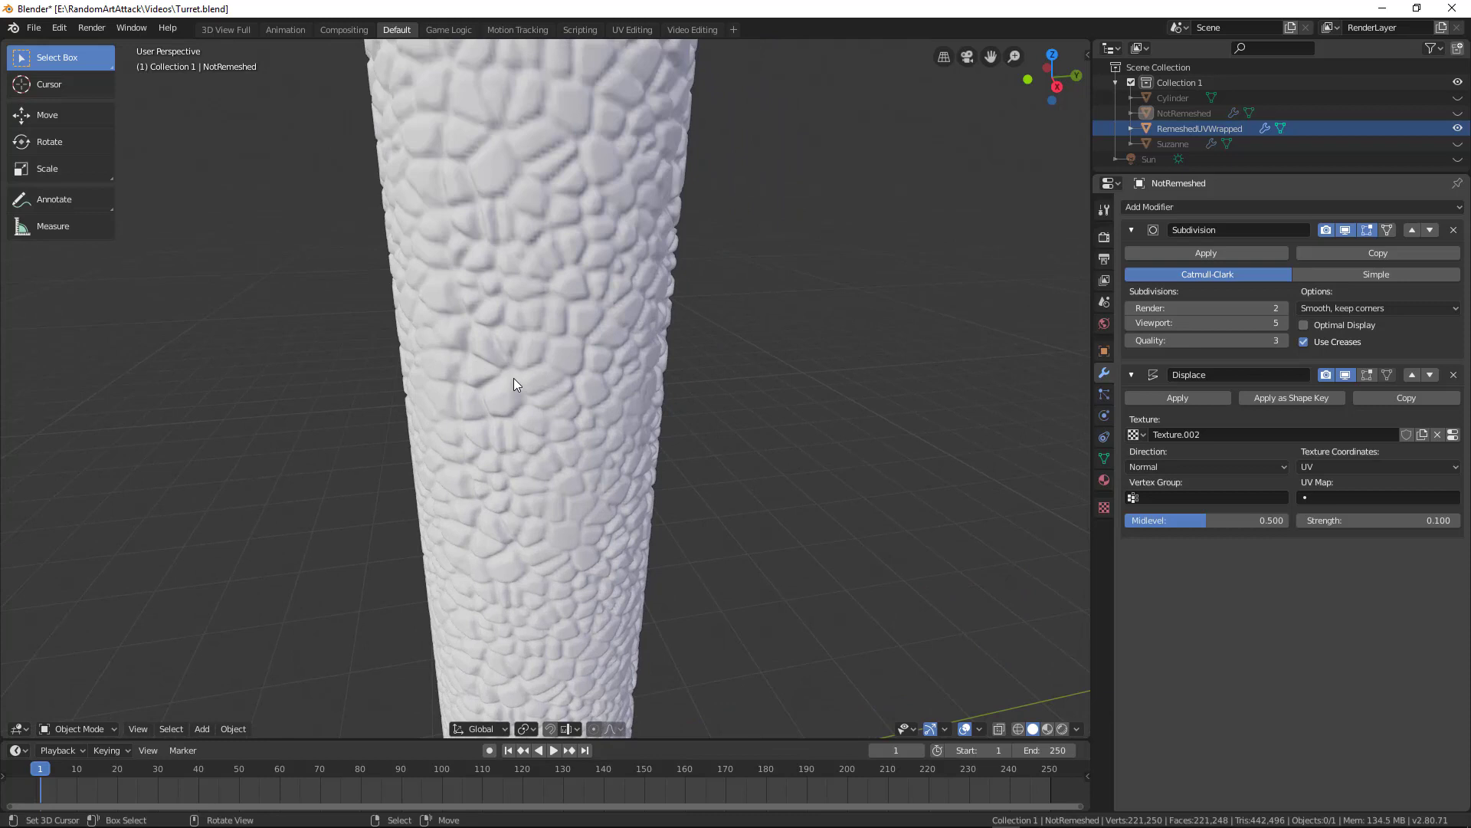
pyautogui.scroll(-3, 553, 323)
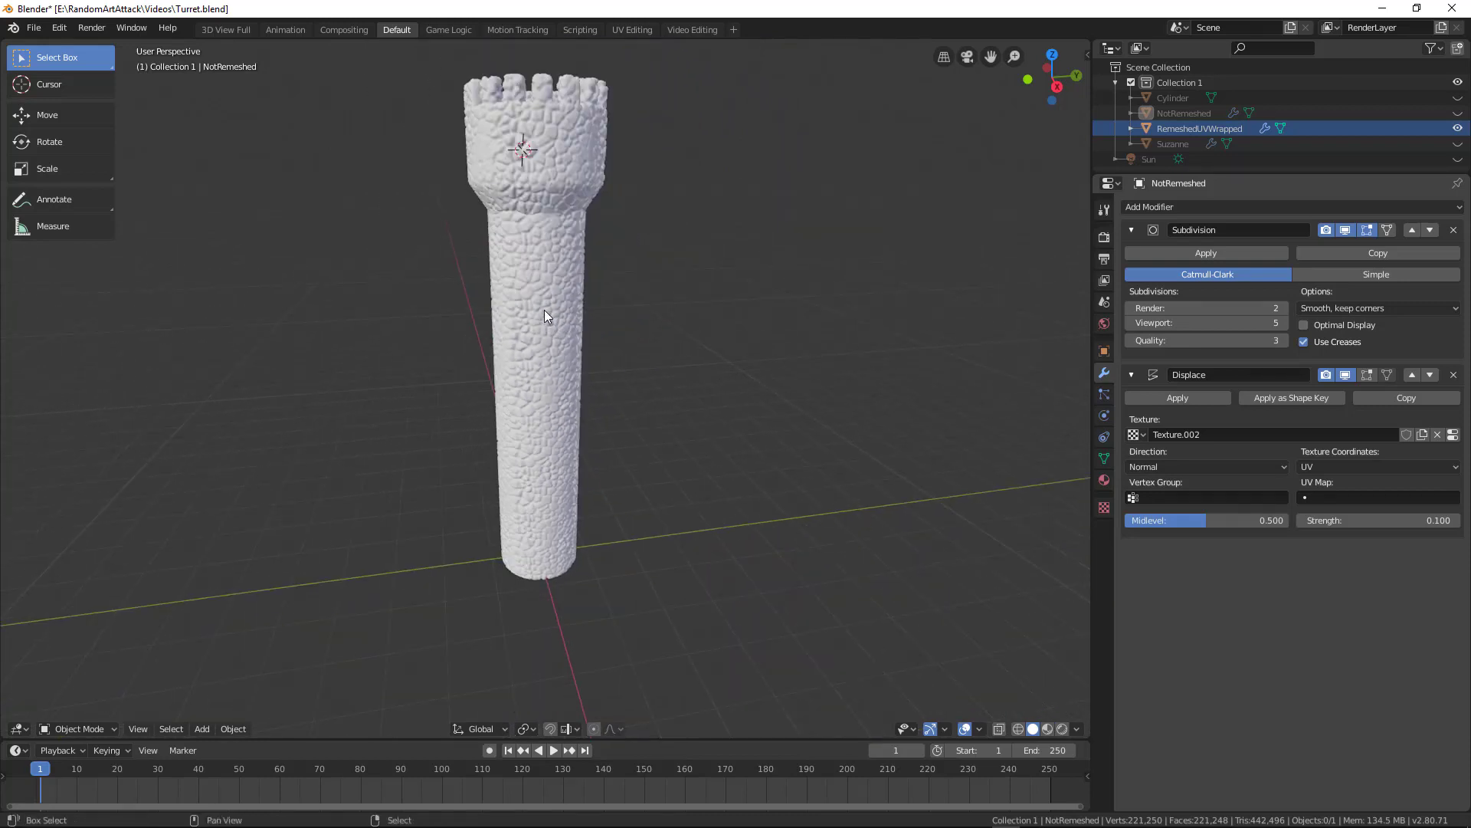
pyautogui.moveTo(544, 310); pyautogui.dragTo(481, 326, button='middle')
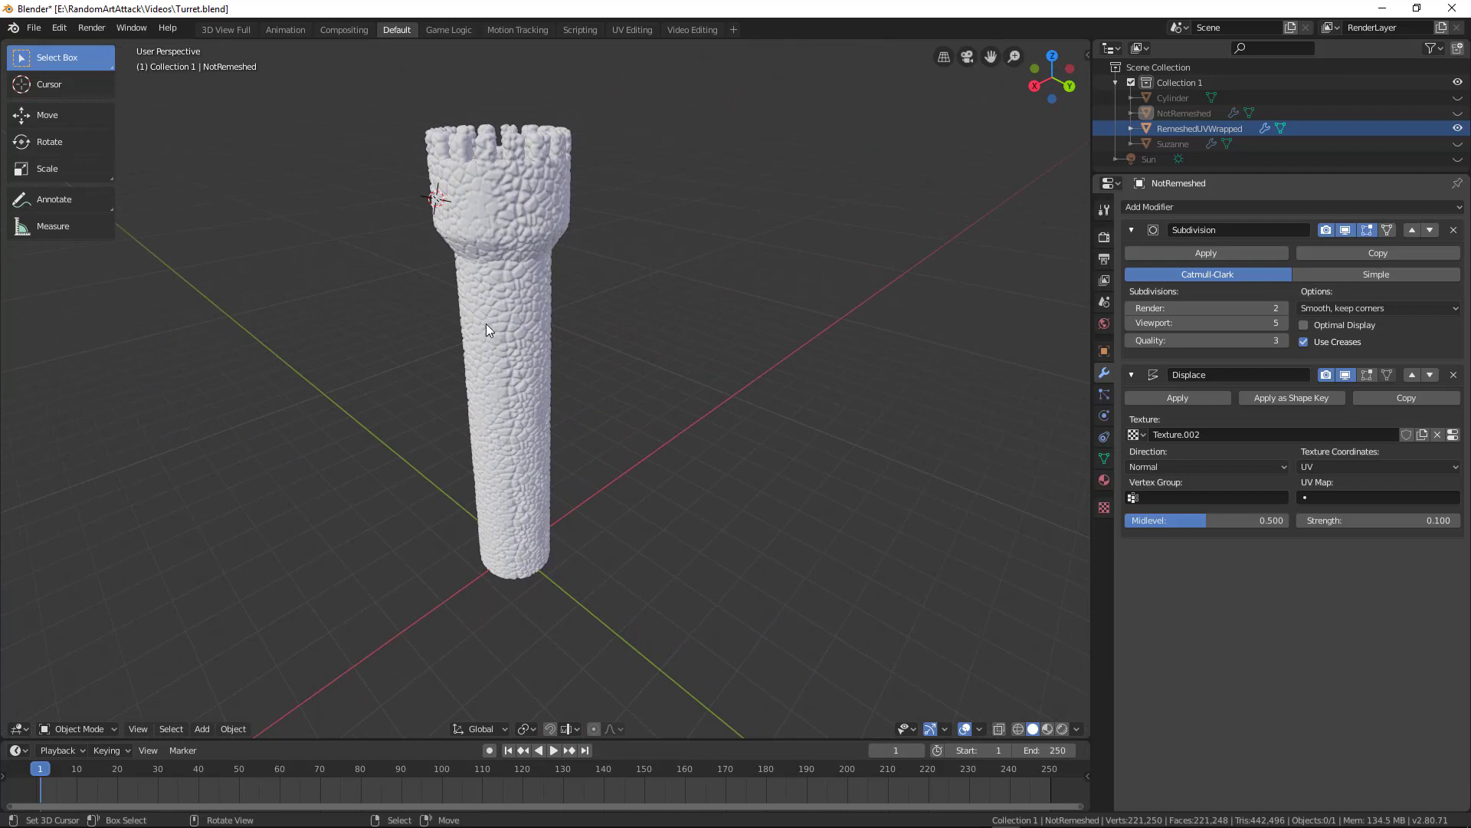